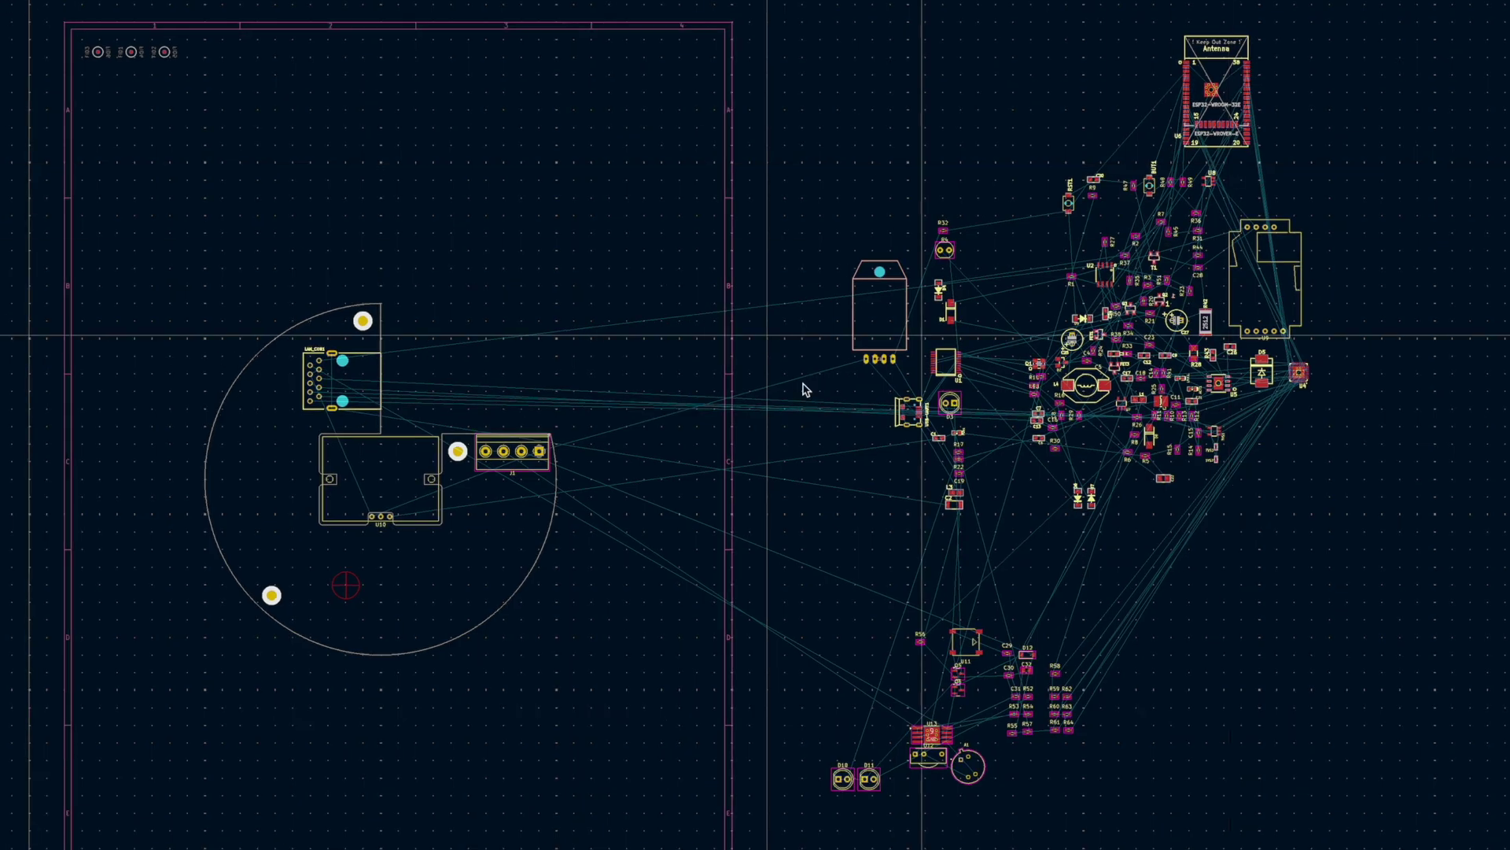
pyautogui.scroll(3, 304, 412)
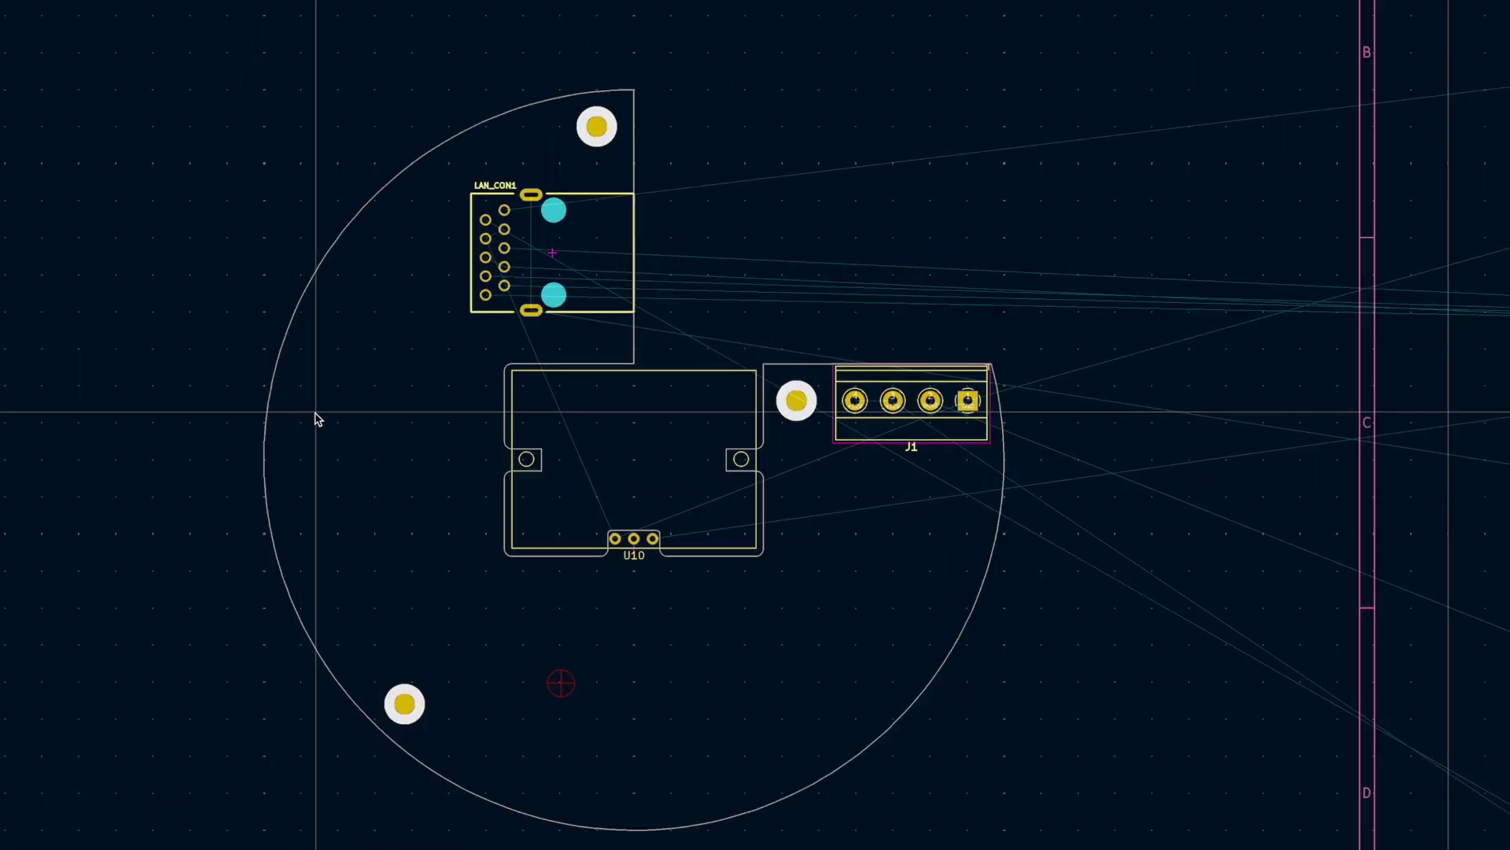
pyautogui.scroll(-5, 315, 418)
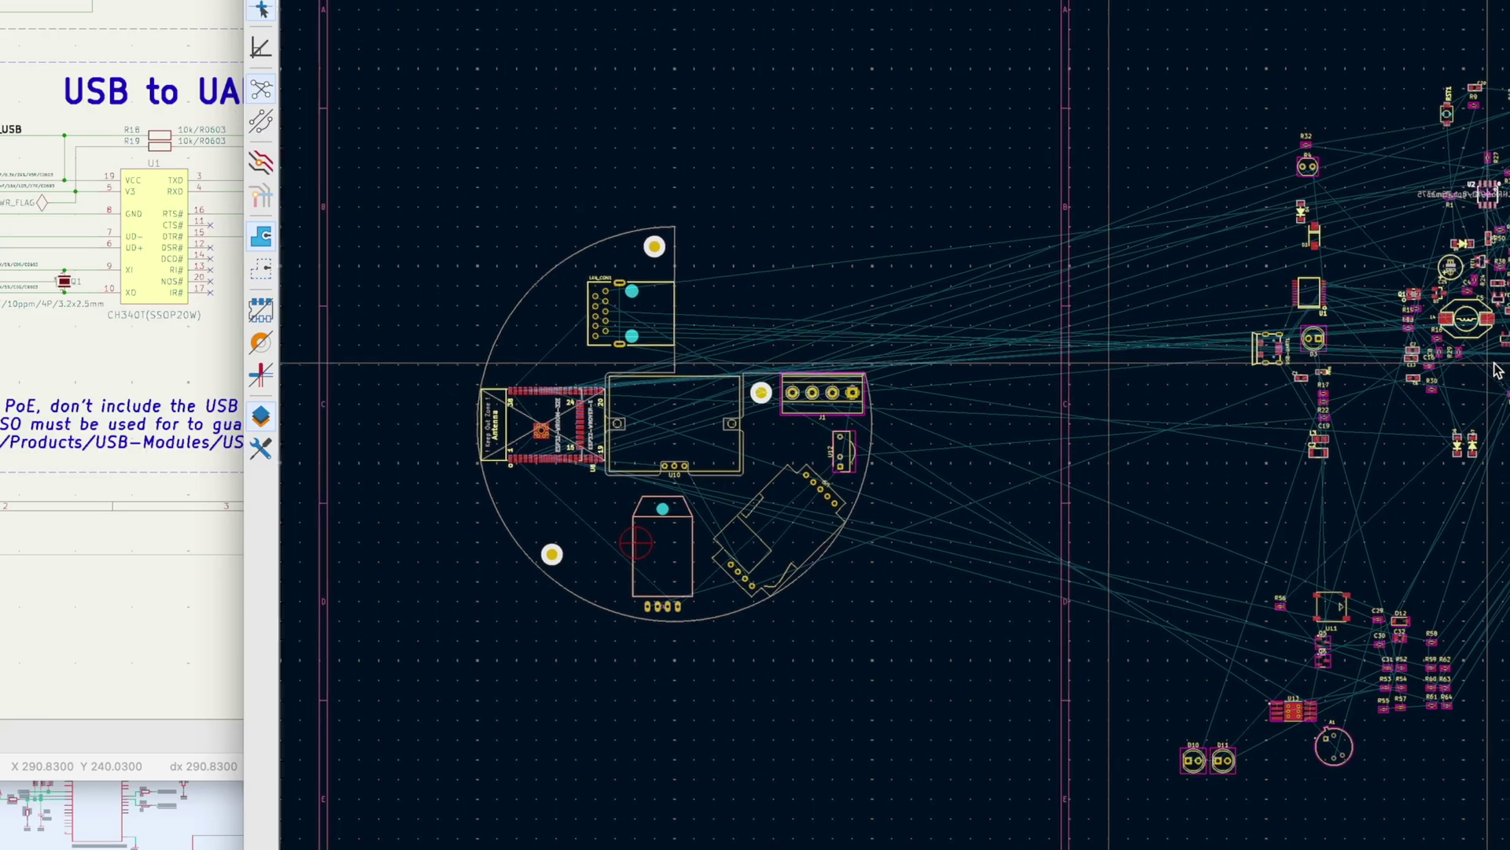
pyautogui.scroll(2, 318, 405)
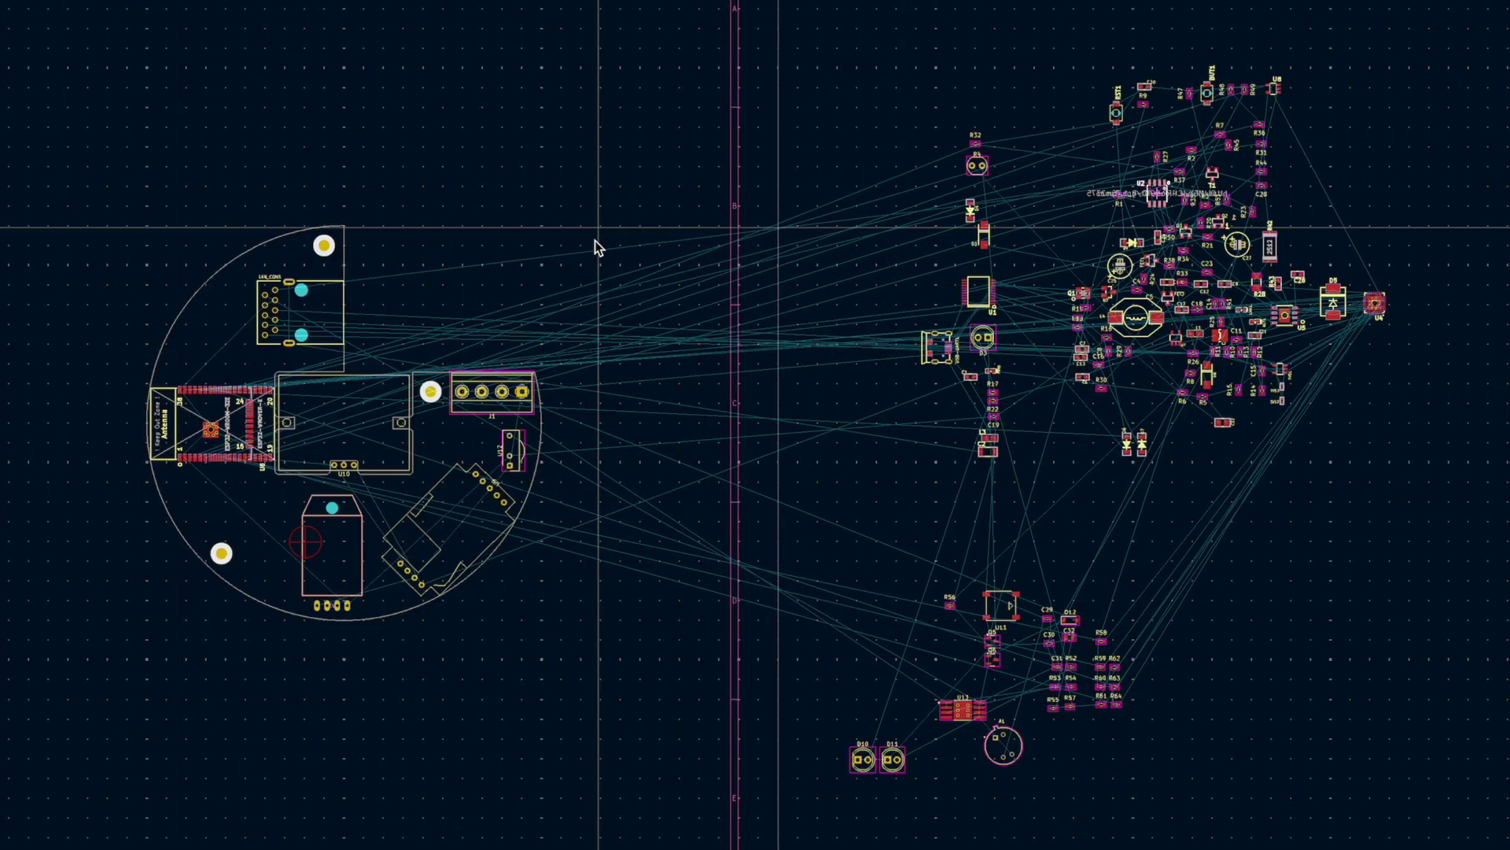
pyautogui.scroll(2, 648, 336)
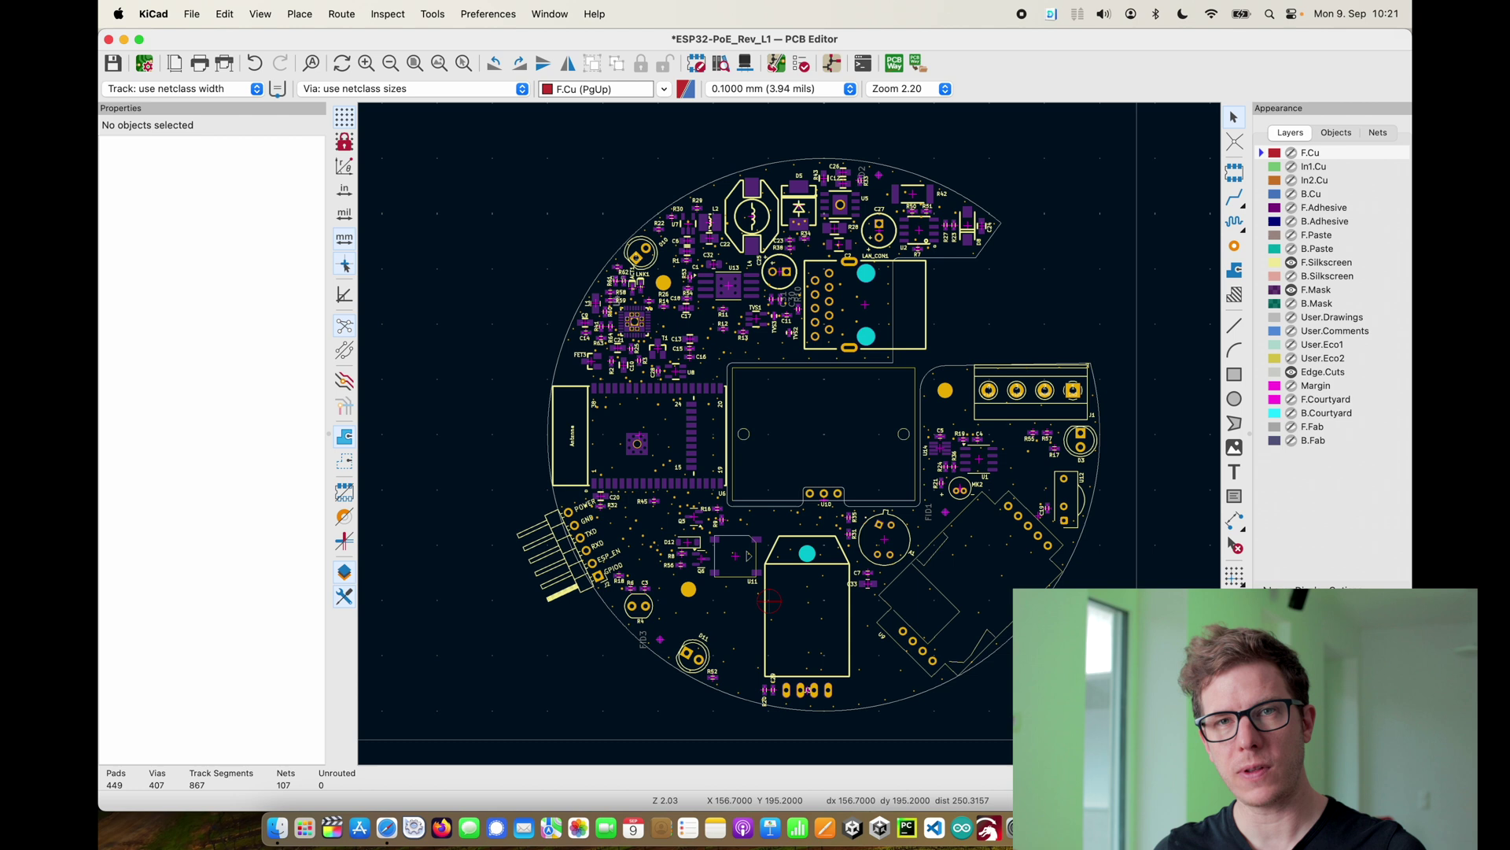
# - Display the F.Cu layer and the In1.Cu layer in turn and inspect the board's front and first inner copper
pyautogui.scroll(1, 769, 600)
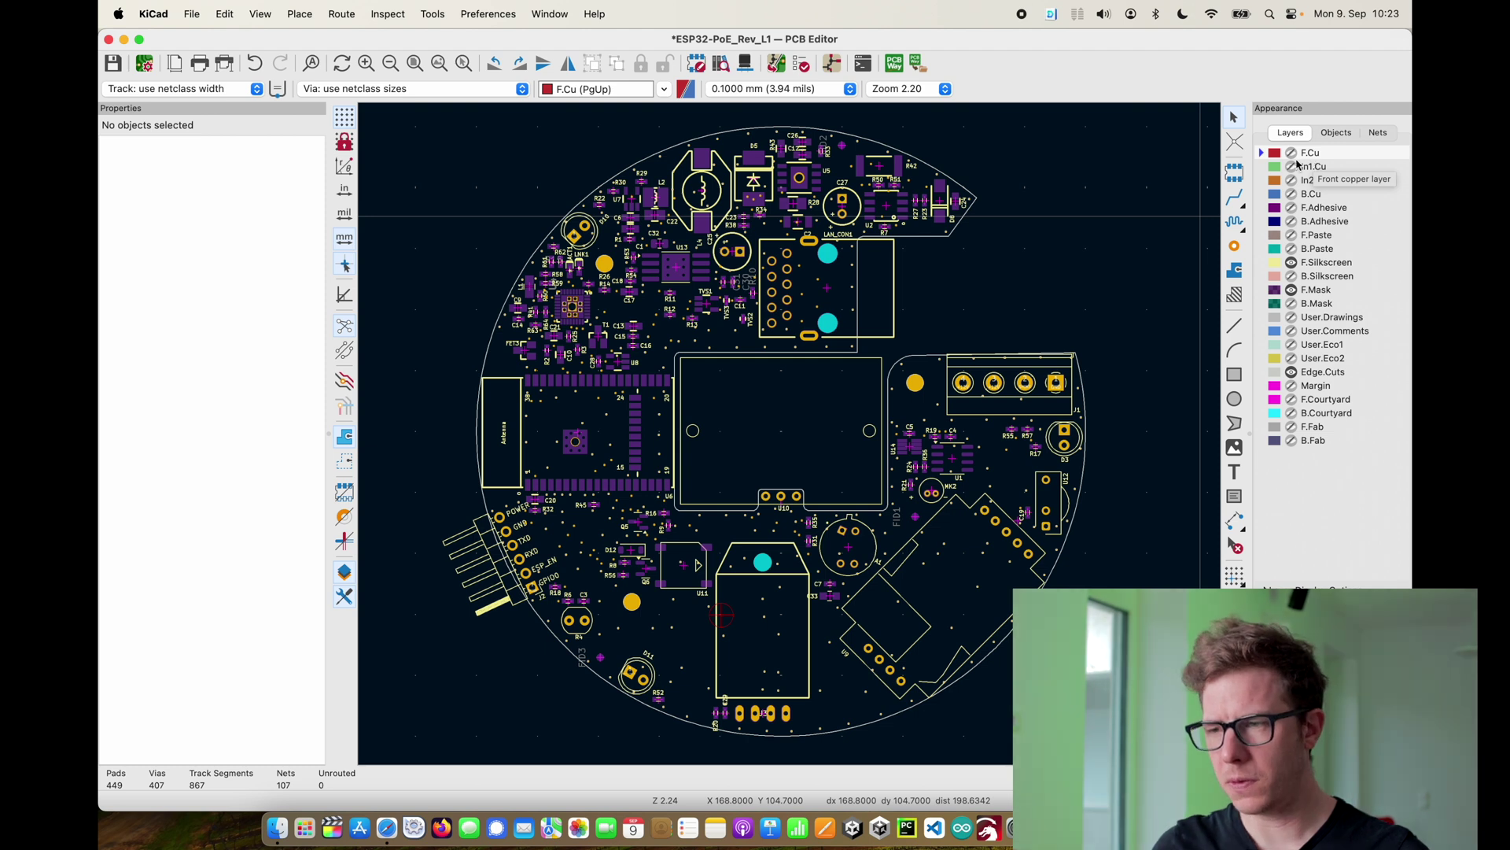
pyautogui.click(1290, 153)
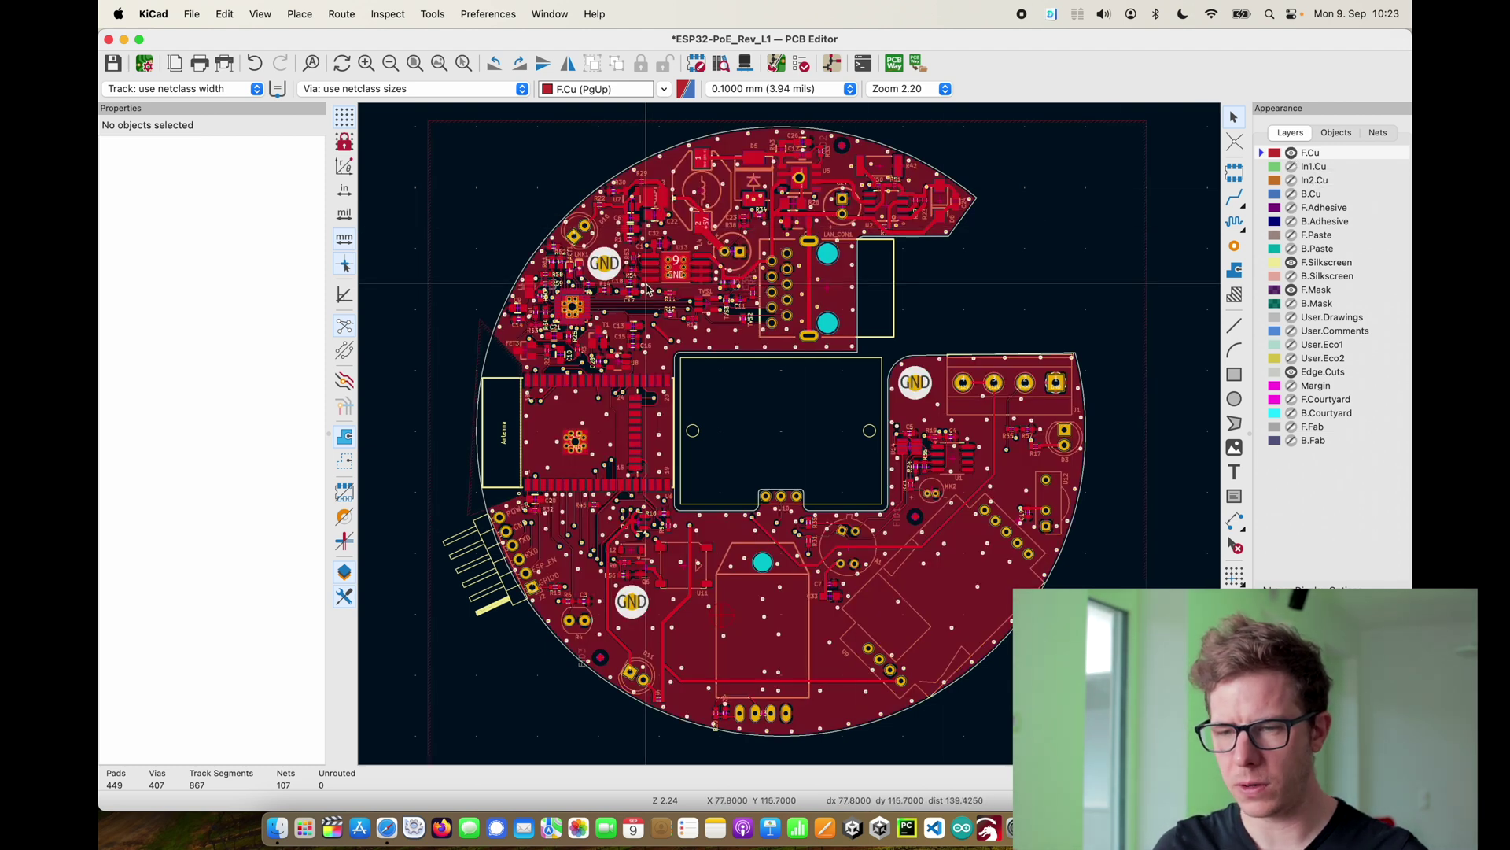
pyautogui.scroll(5, 809, 234)
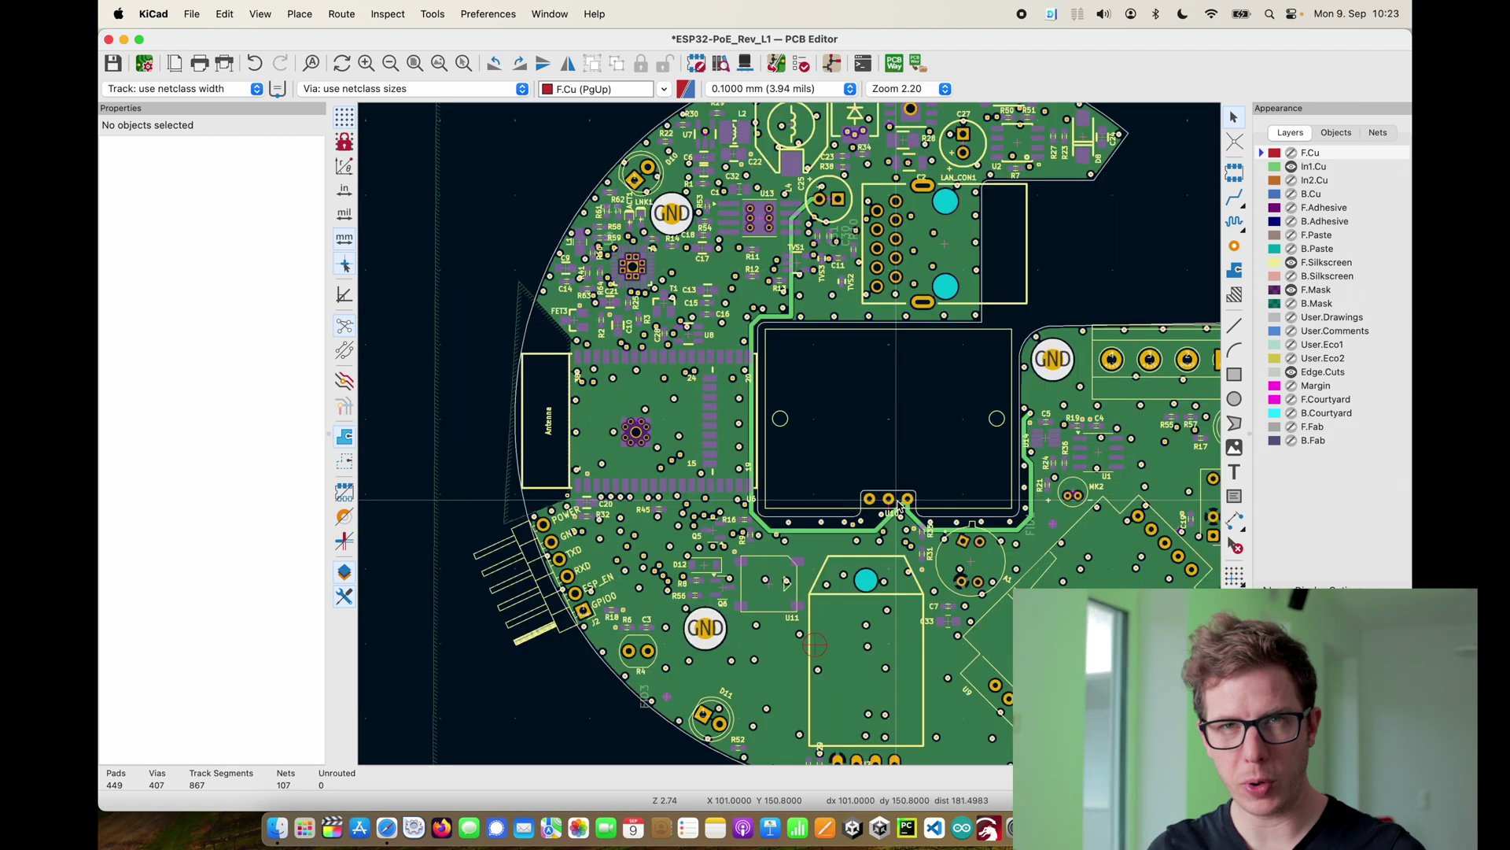
pyautogui.scroll(2, 899, 507)
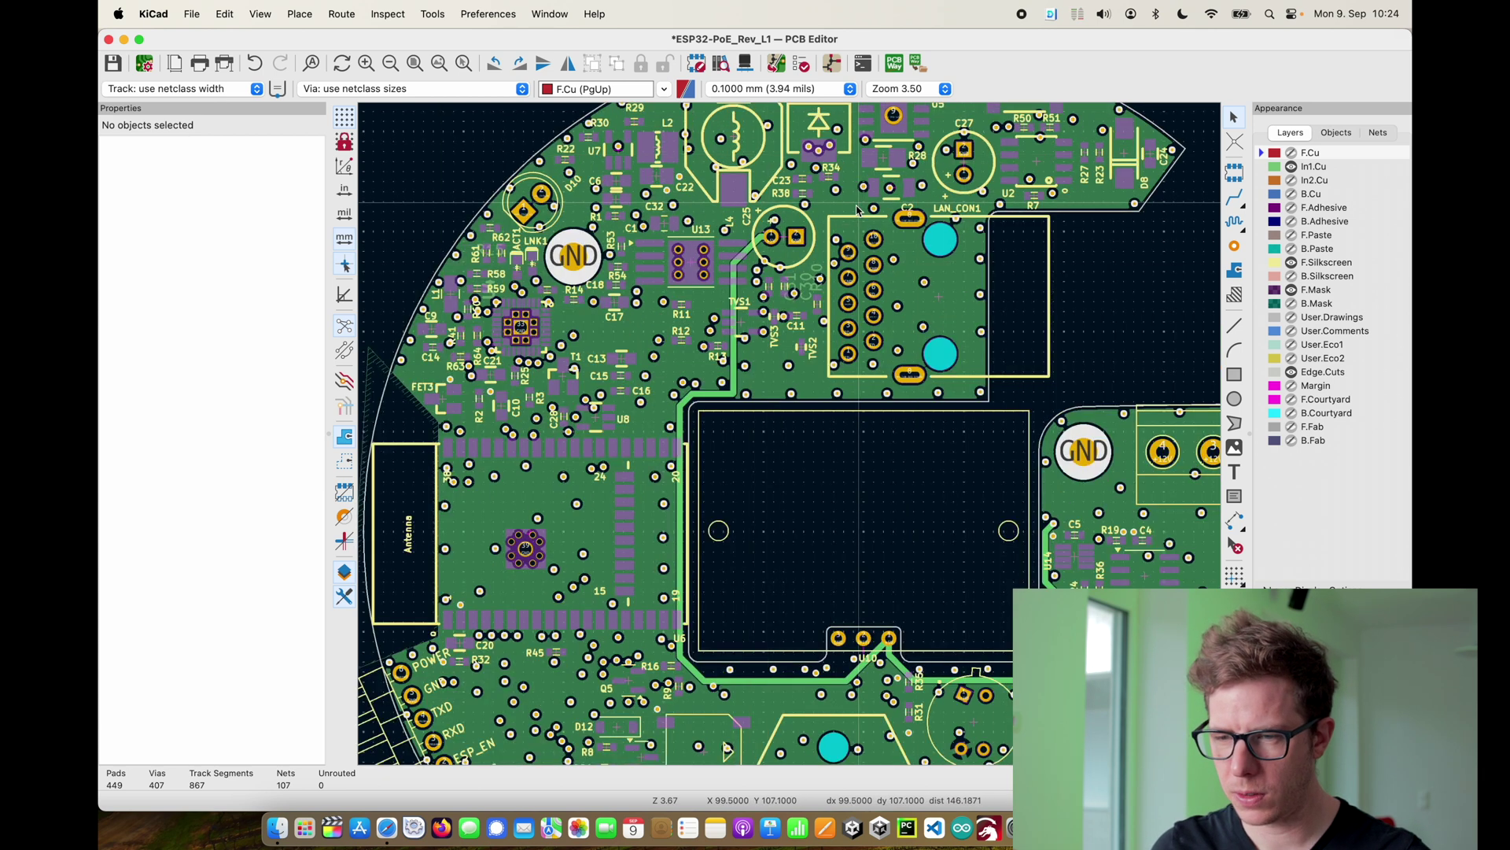
pyautogui.scroll(-2, 759, 314)
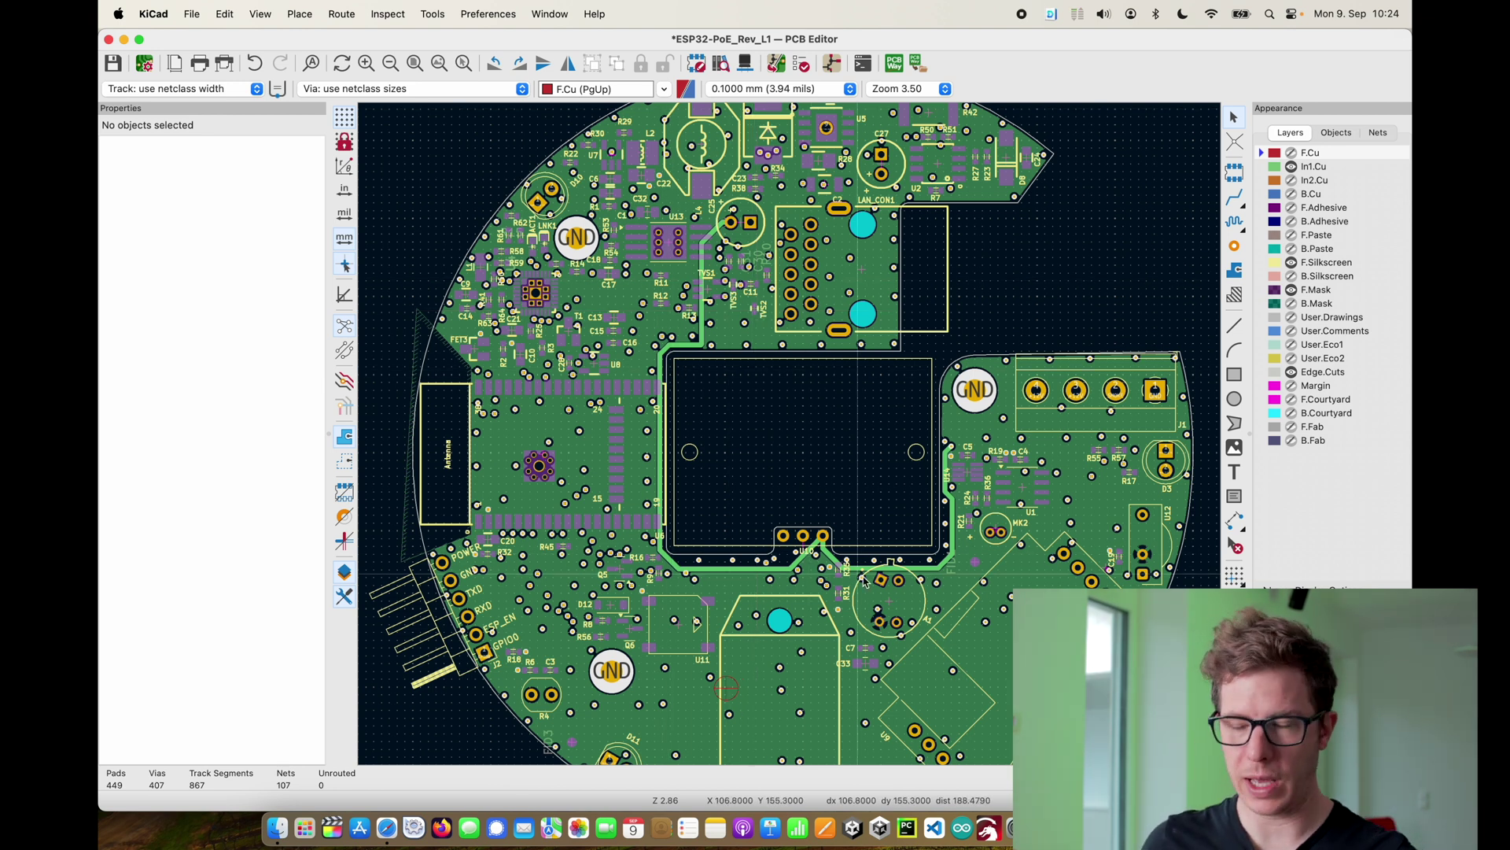
# - Hide the In1.Cu layer and show In2.Cu to inspect the second inner copper plane across the board
pyautogui.click(1291, 166)
pyautogui.click(1291, 180)
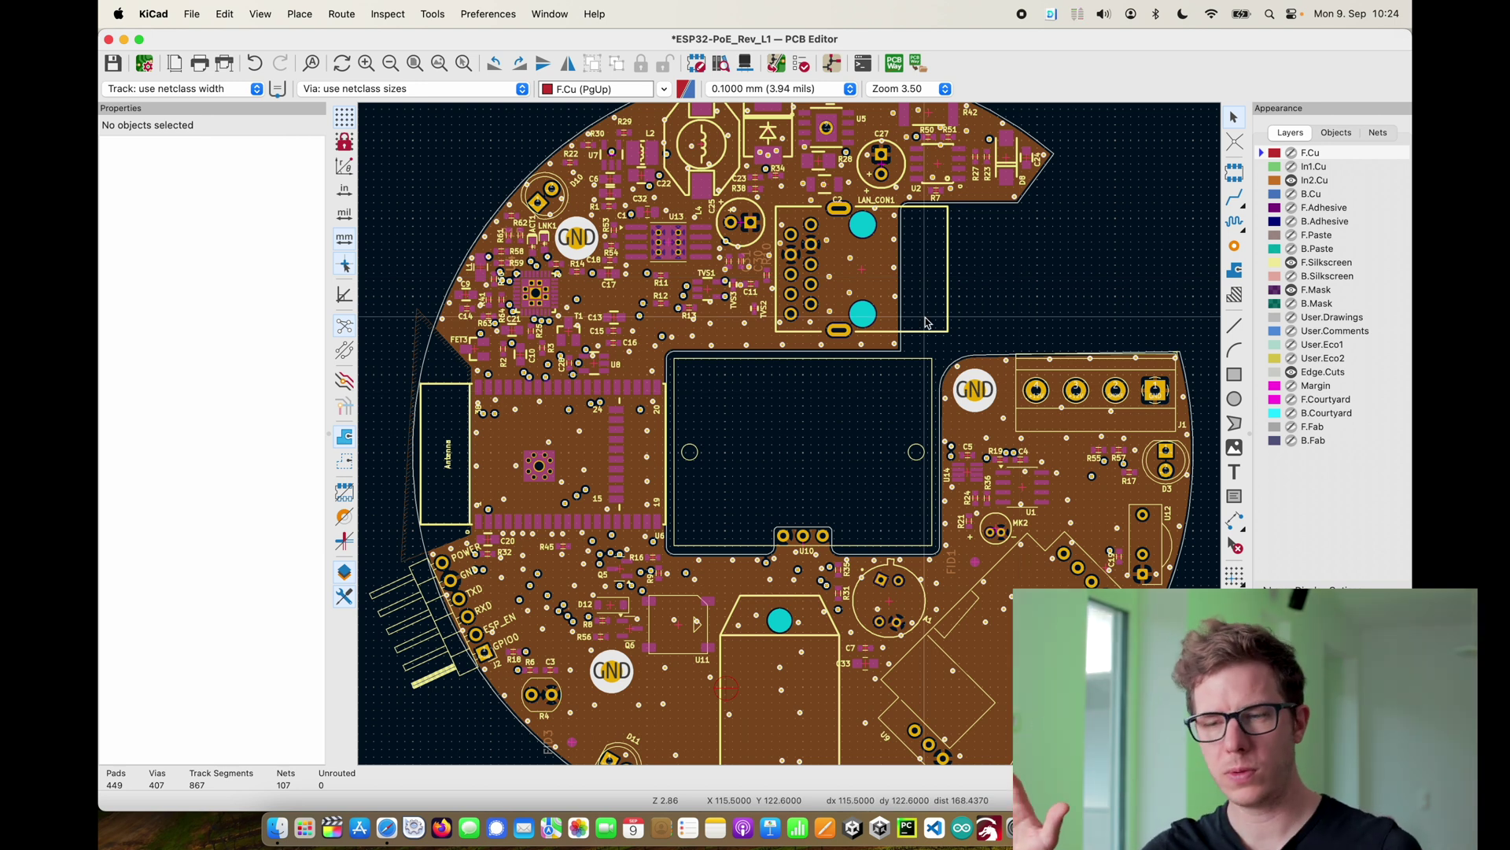
pyautogui.scroll(-3, 872, 382)
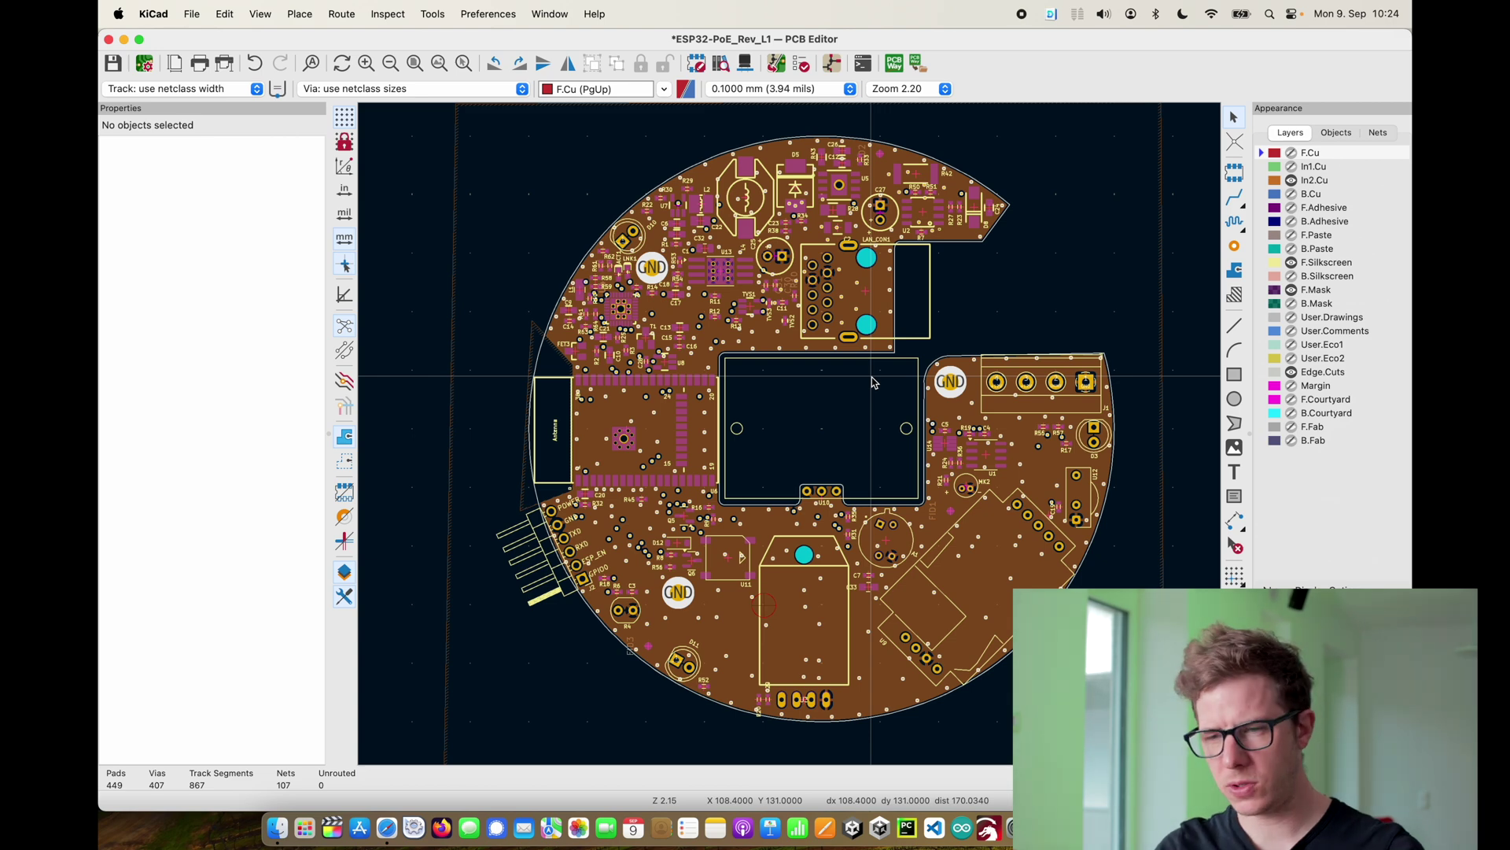
# - Show only the B.Cu copper layer, examine its traces and vias around U11, U8 and U13, and hide it again
pyautogui.press('F6')
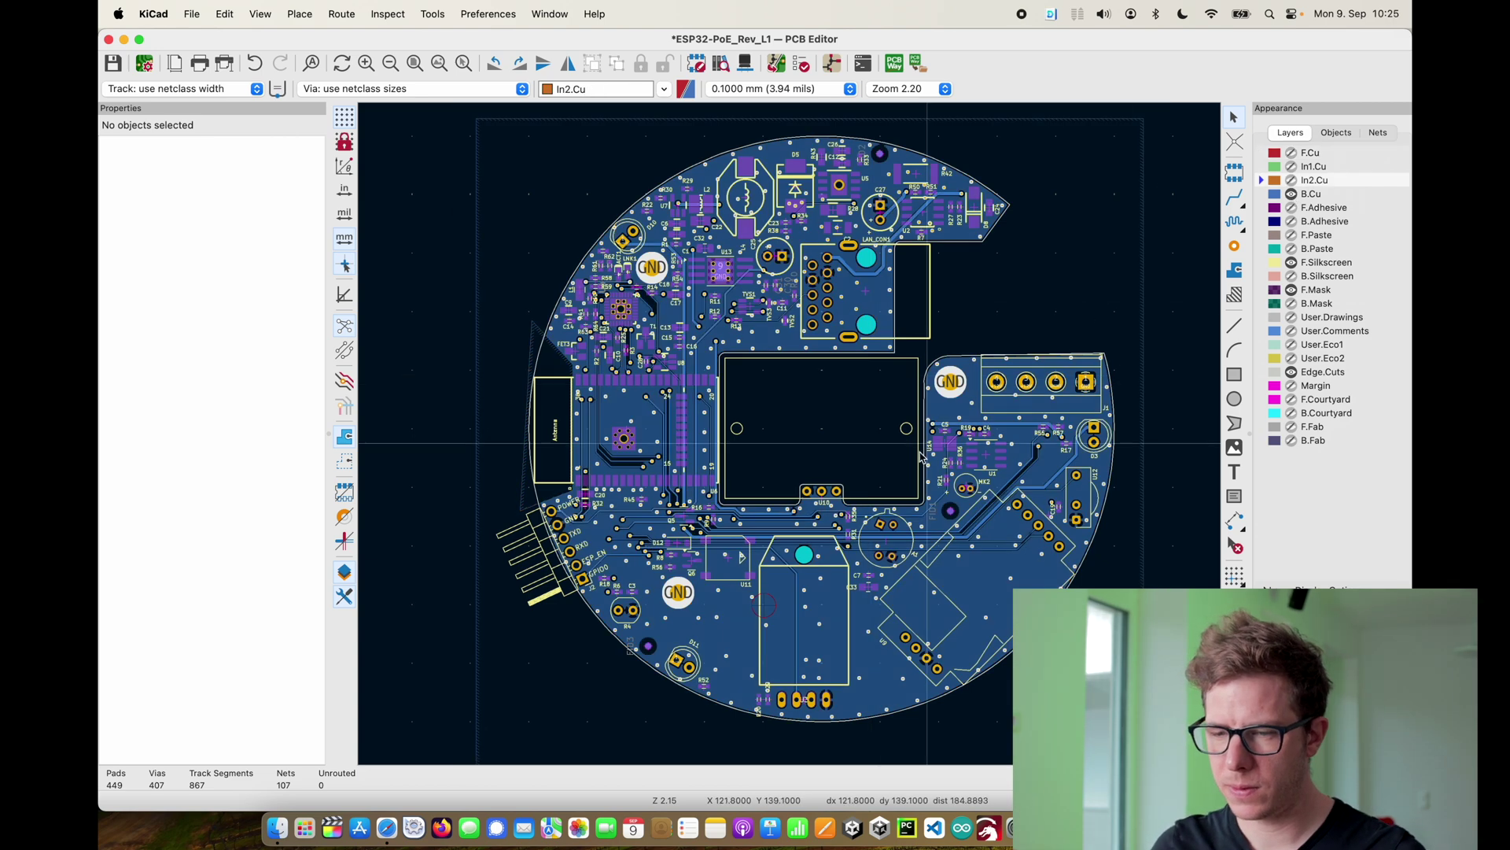
pyautogui.scroll(3, 830, 503)
pyautogui.scroll(-3, 839, 536)
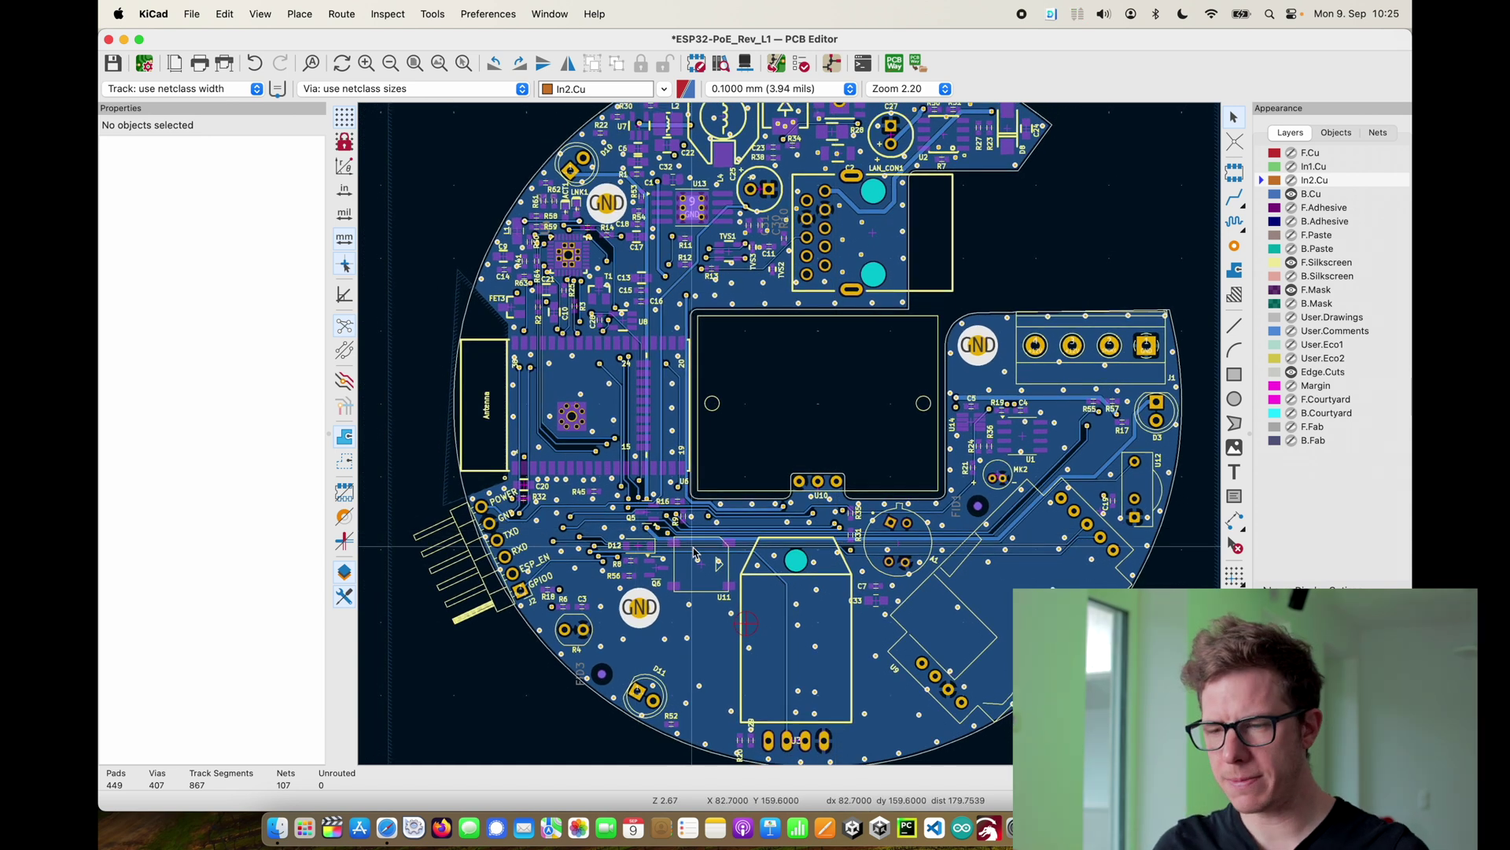
pyautogui.scroll(8, 696, 554)
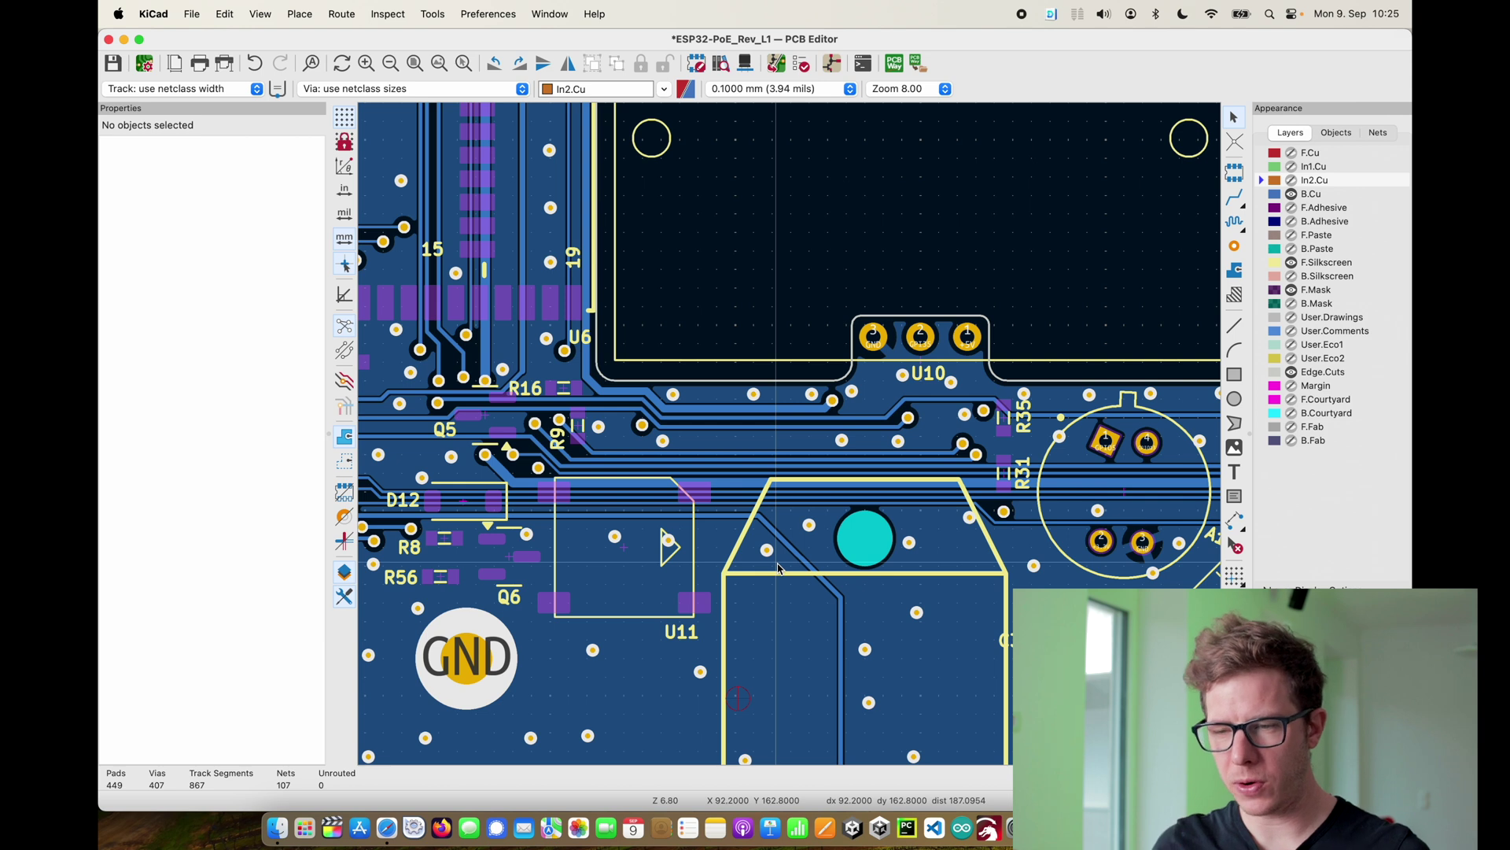
pyautogui.scroll(10, 778, 566)
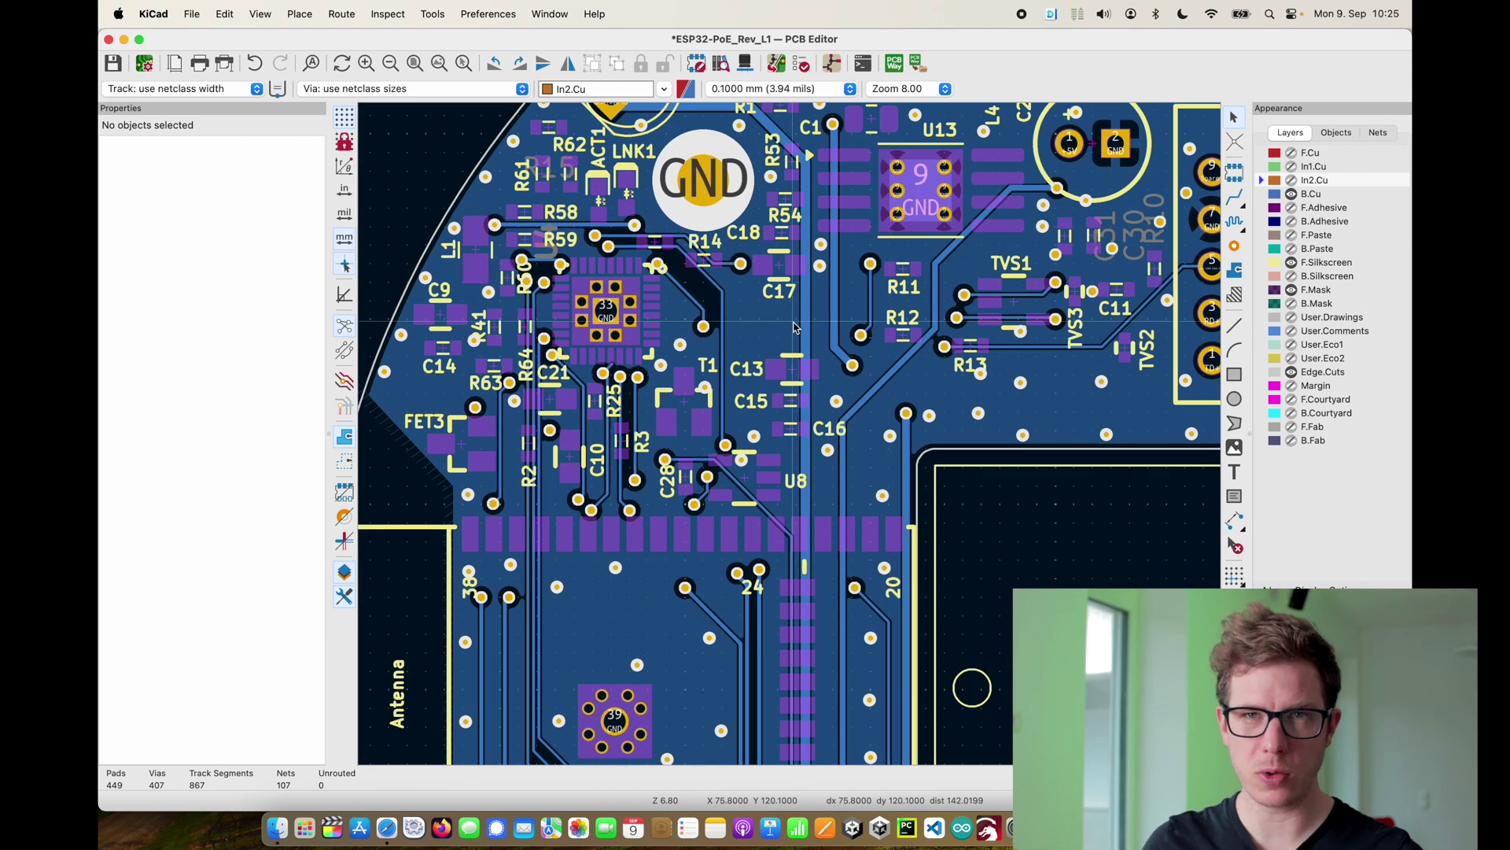
pyautogui.scroll(5, 628, 583)
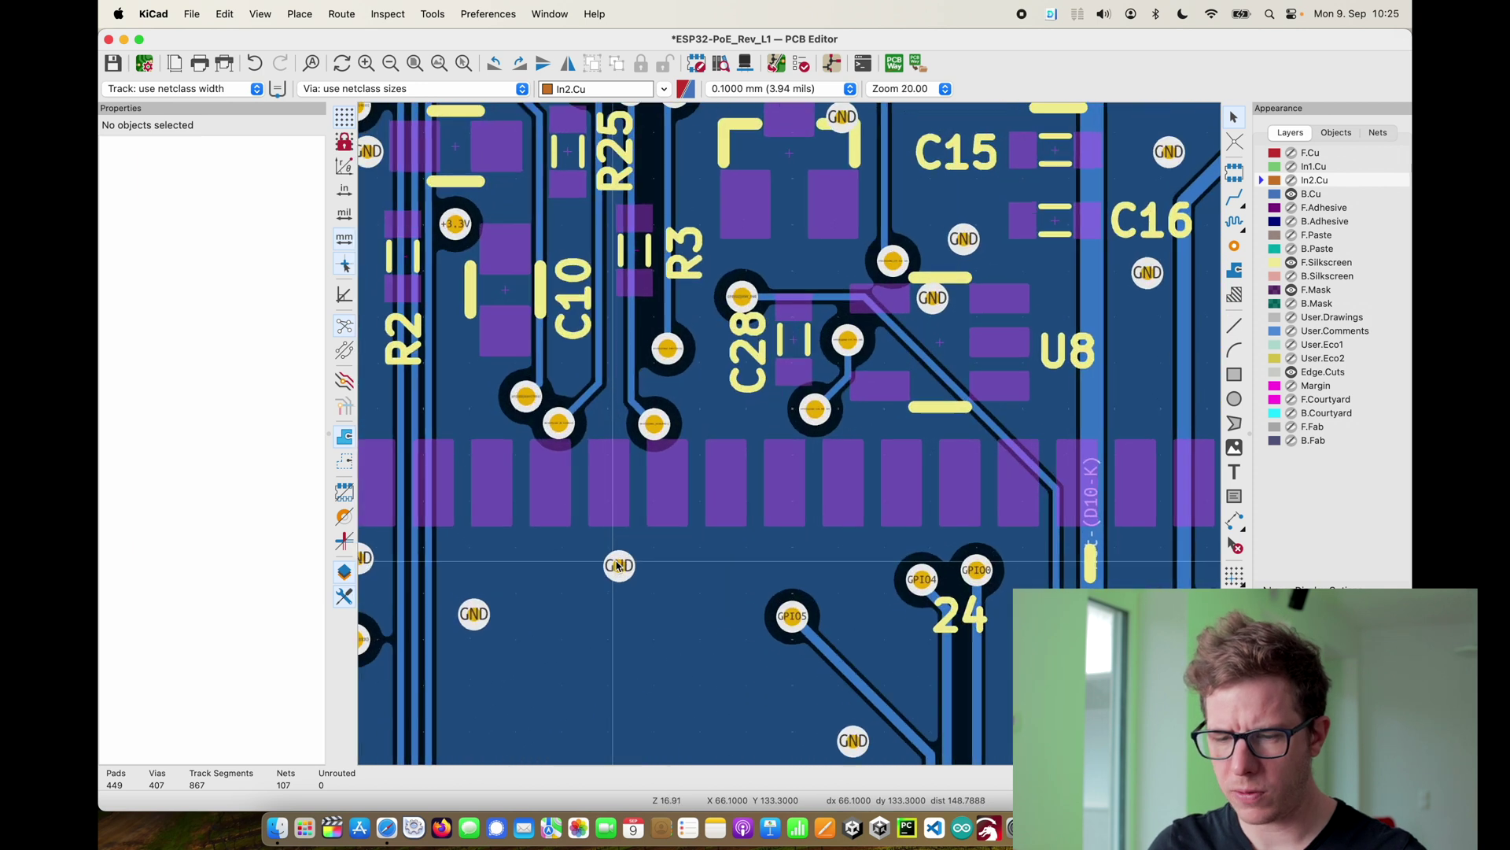
pyautogui.scroll(-5, 628, 583)
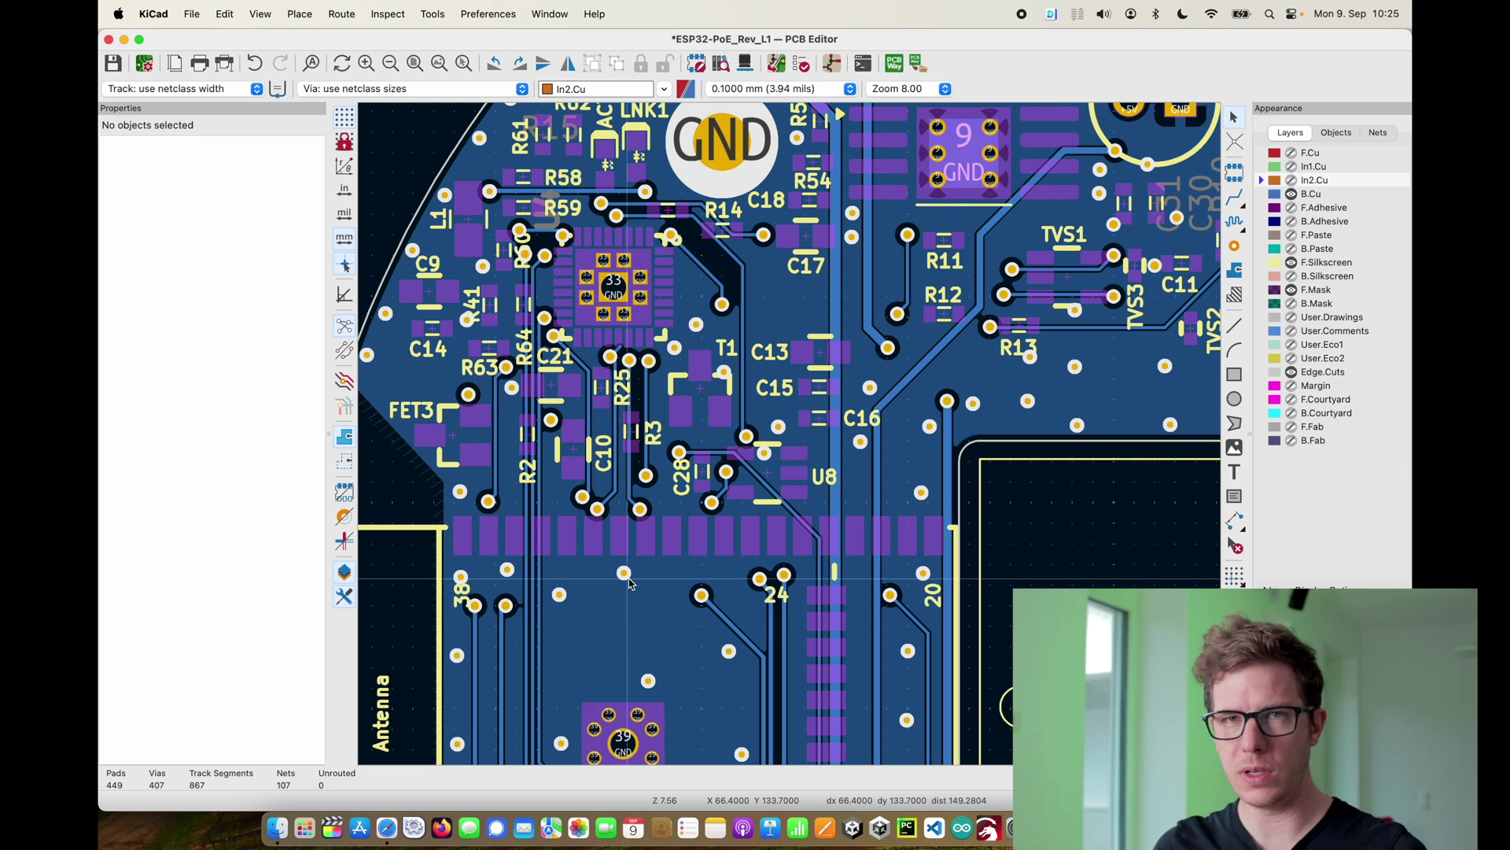
pyautogui.scroll(-2, 708, 614)
pyautogui.press('Home')
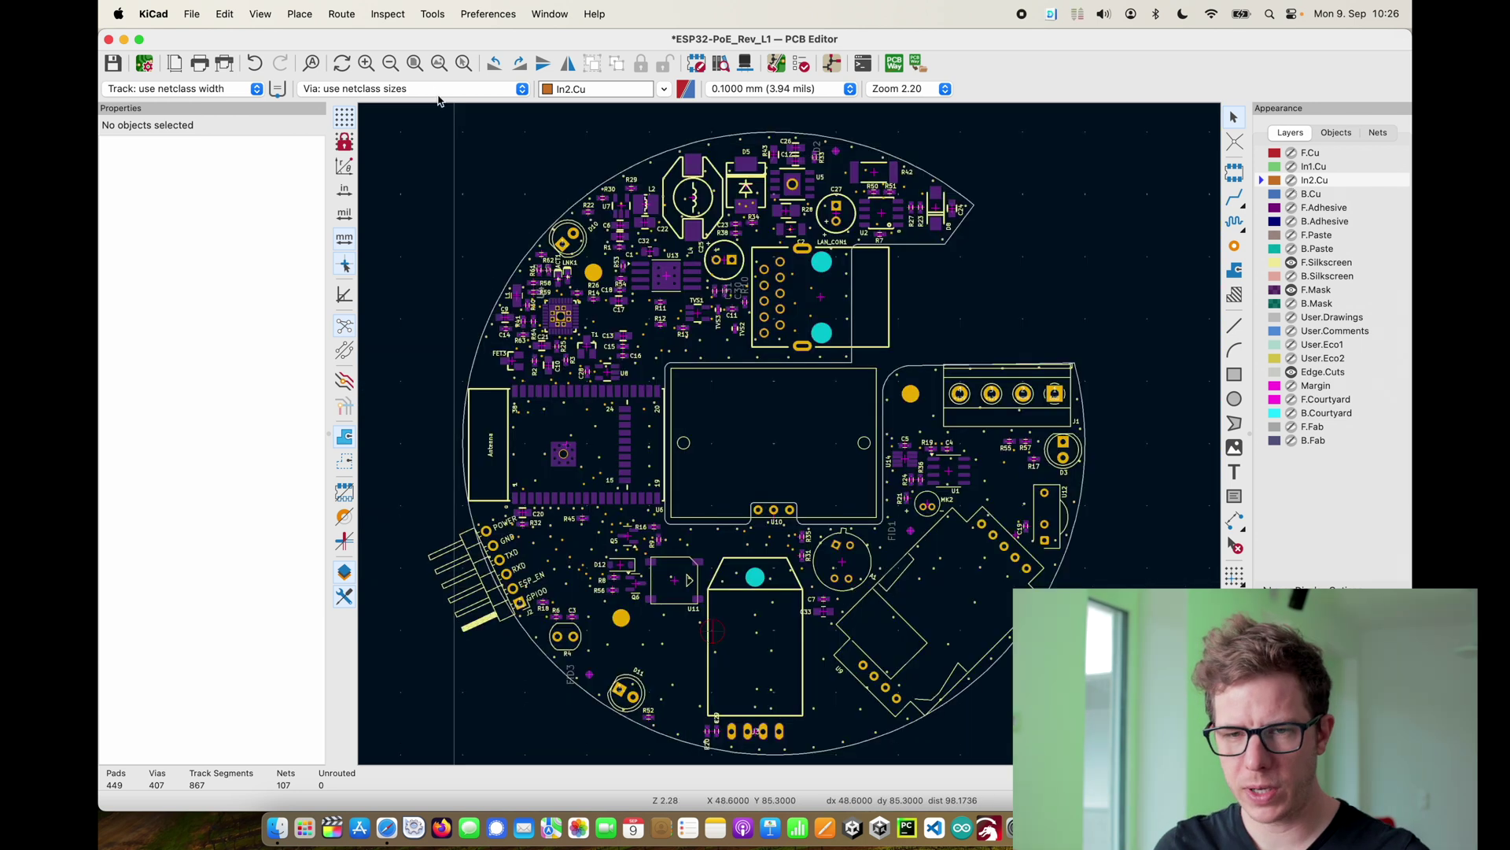
# - Open the board in the 3D viewer and inspect the component heights from the side and from oblique angles
pyautogui.click(191, 14)
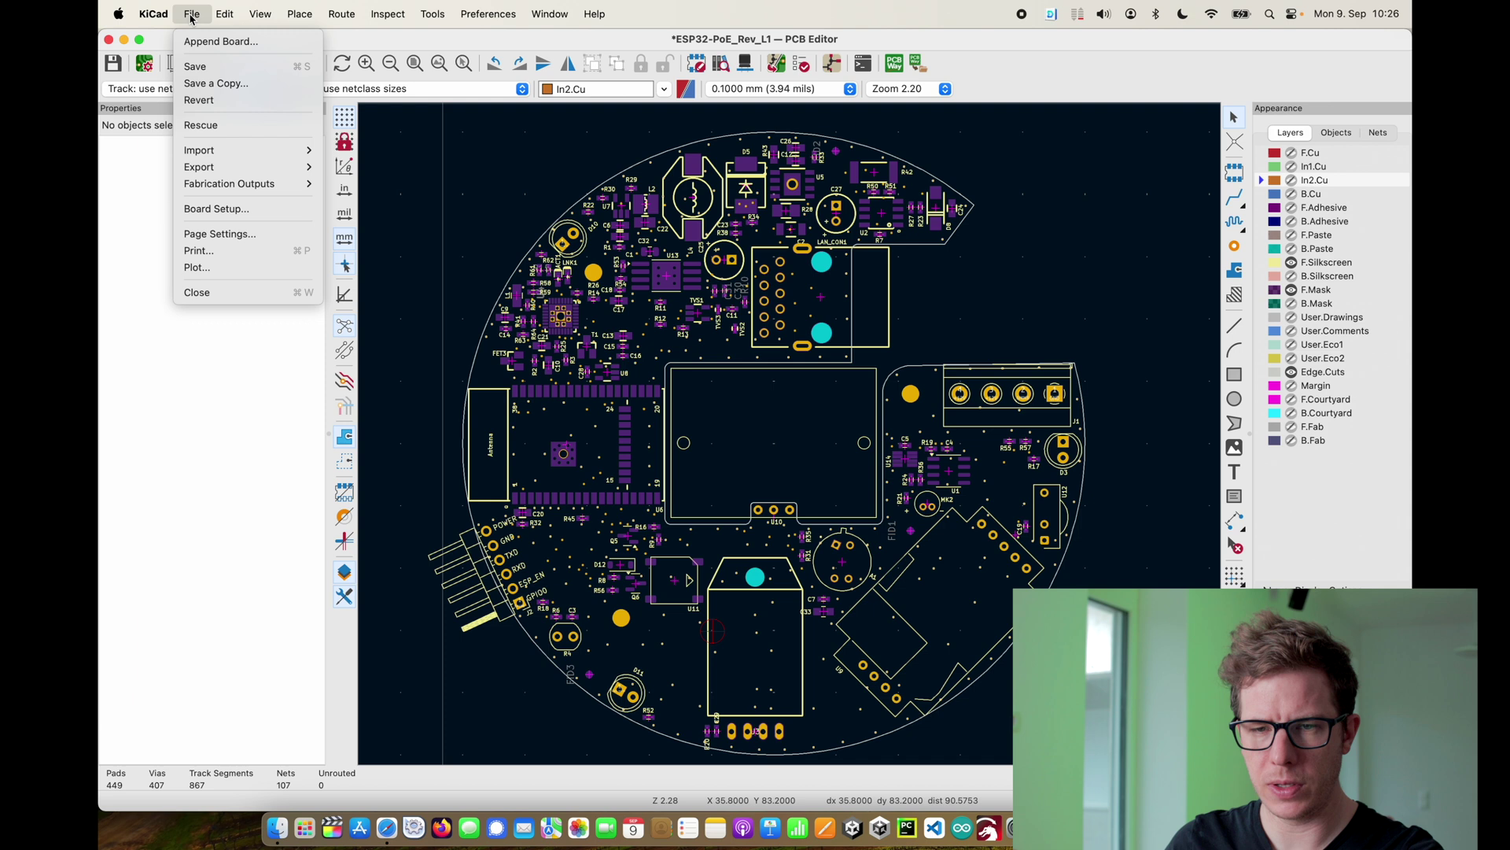
pyautogui.moveTo(259, 14)
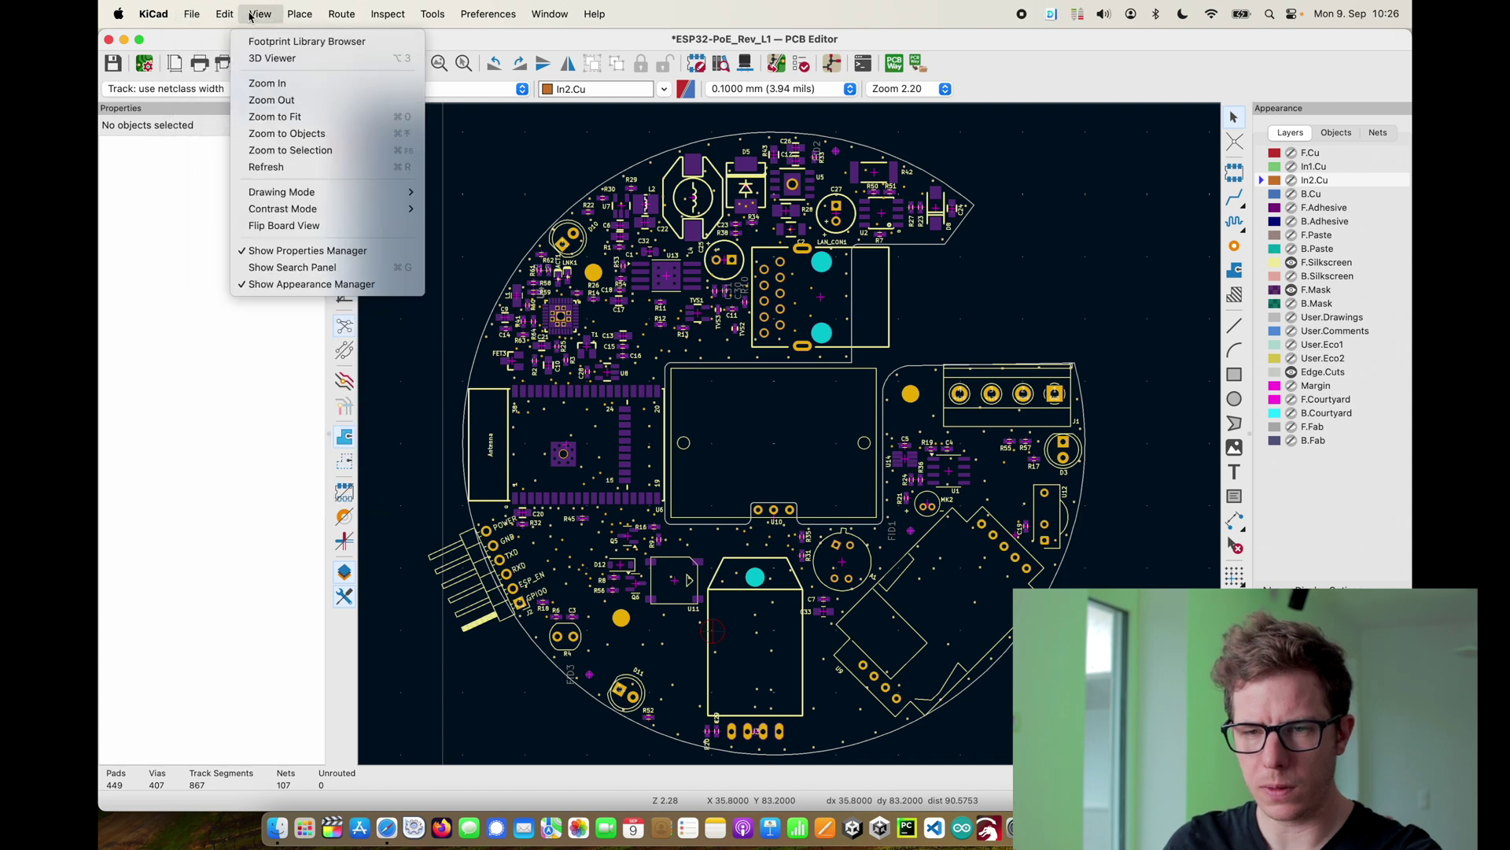
pyautogui.click(261, 59)
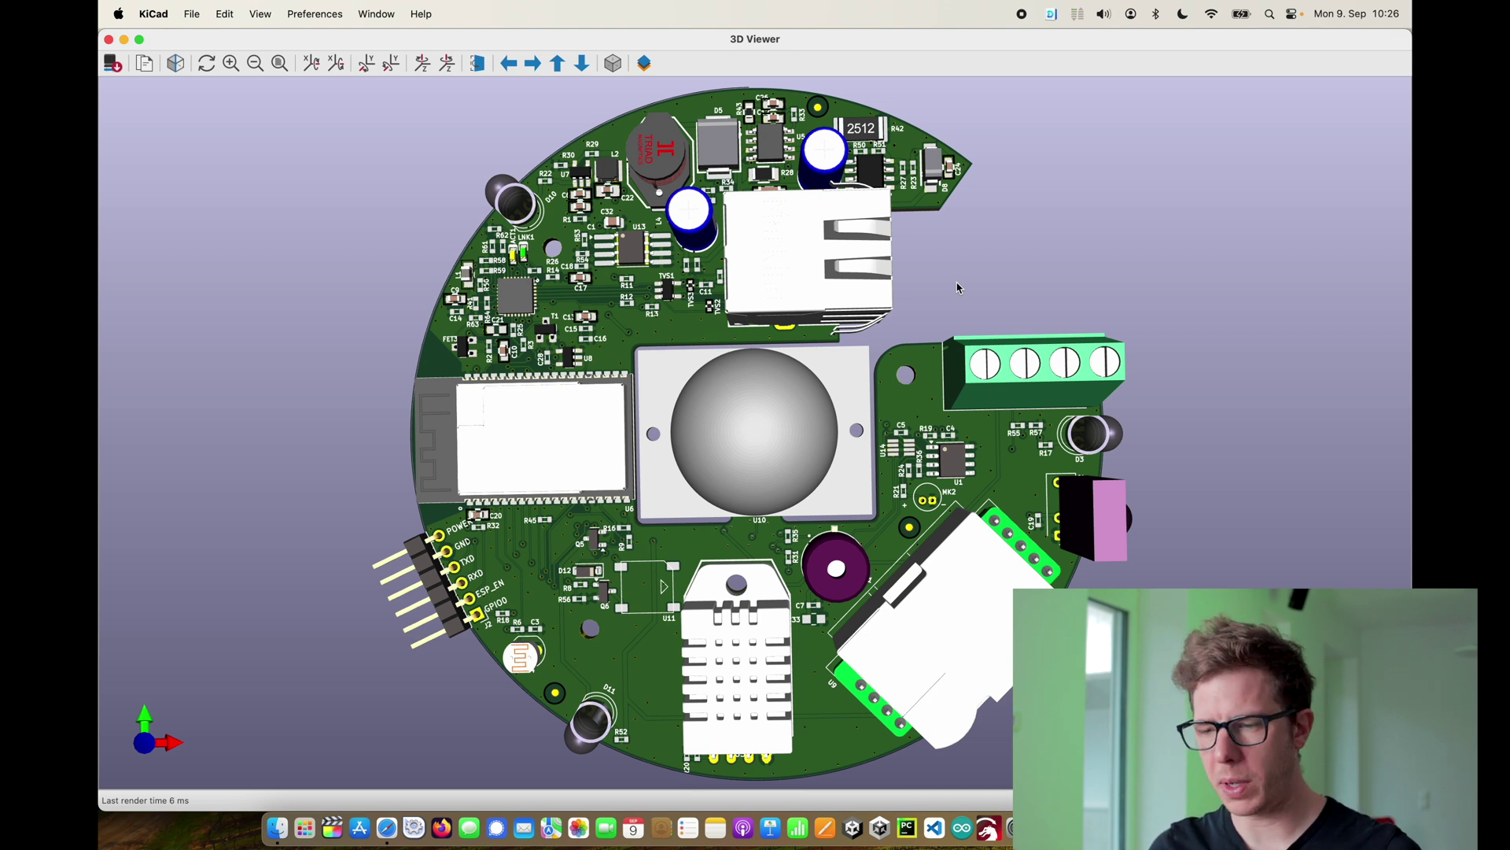
pyautogui.moveTo(955, 289); pyautogui.dragTo(997, 381)
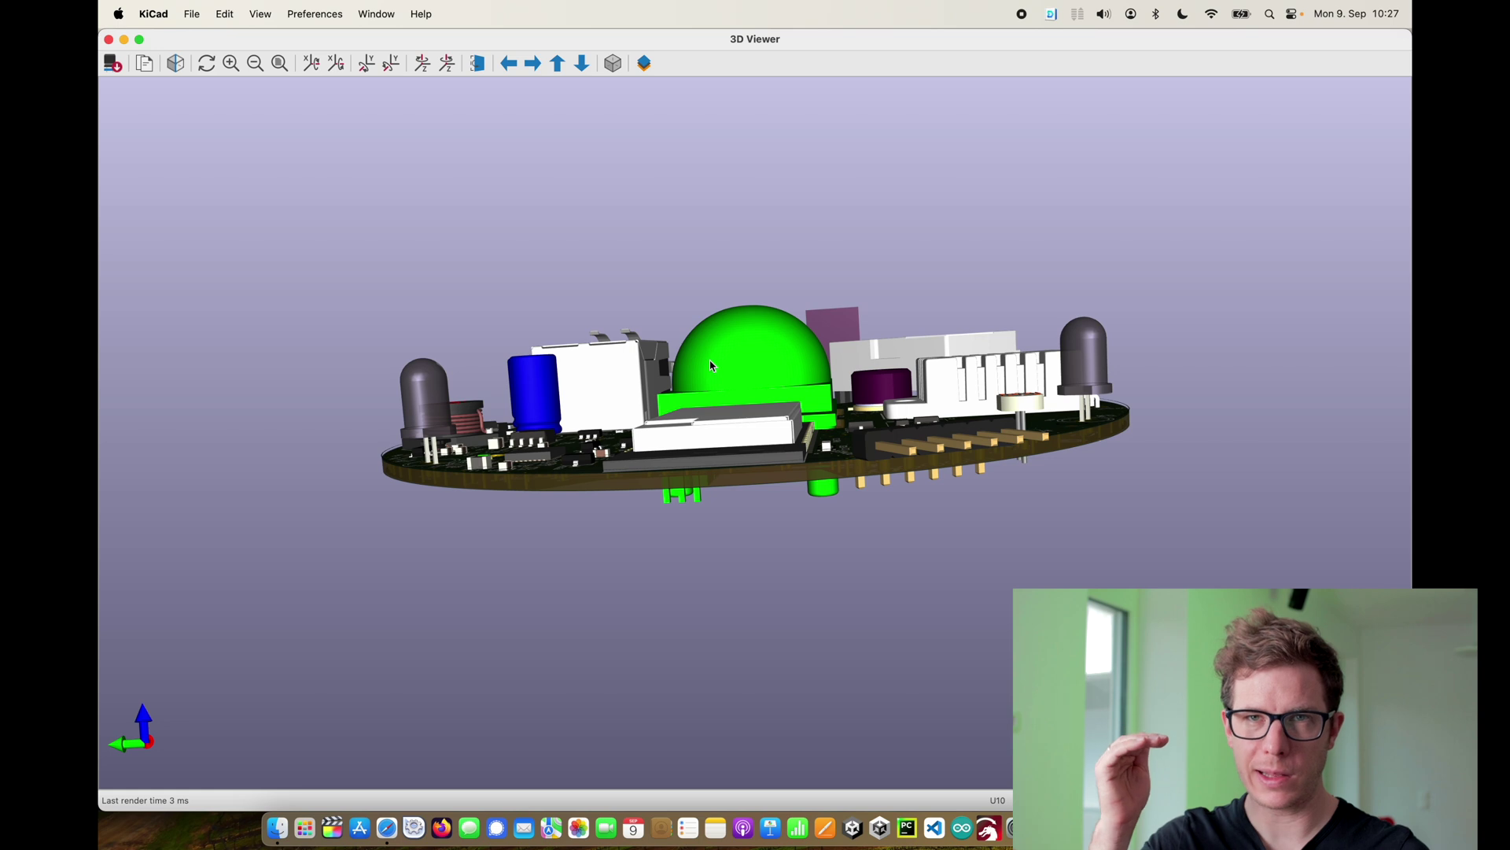
pyautogui.moveTo(760, 366); pyautogui.dragTo(787, 393)
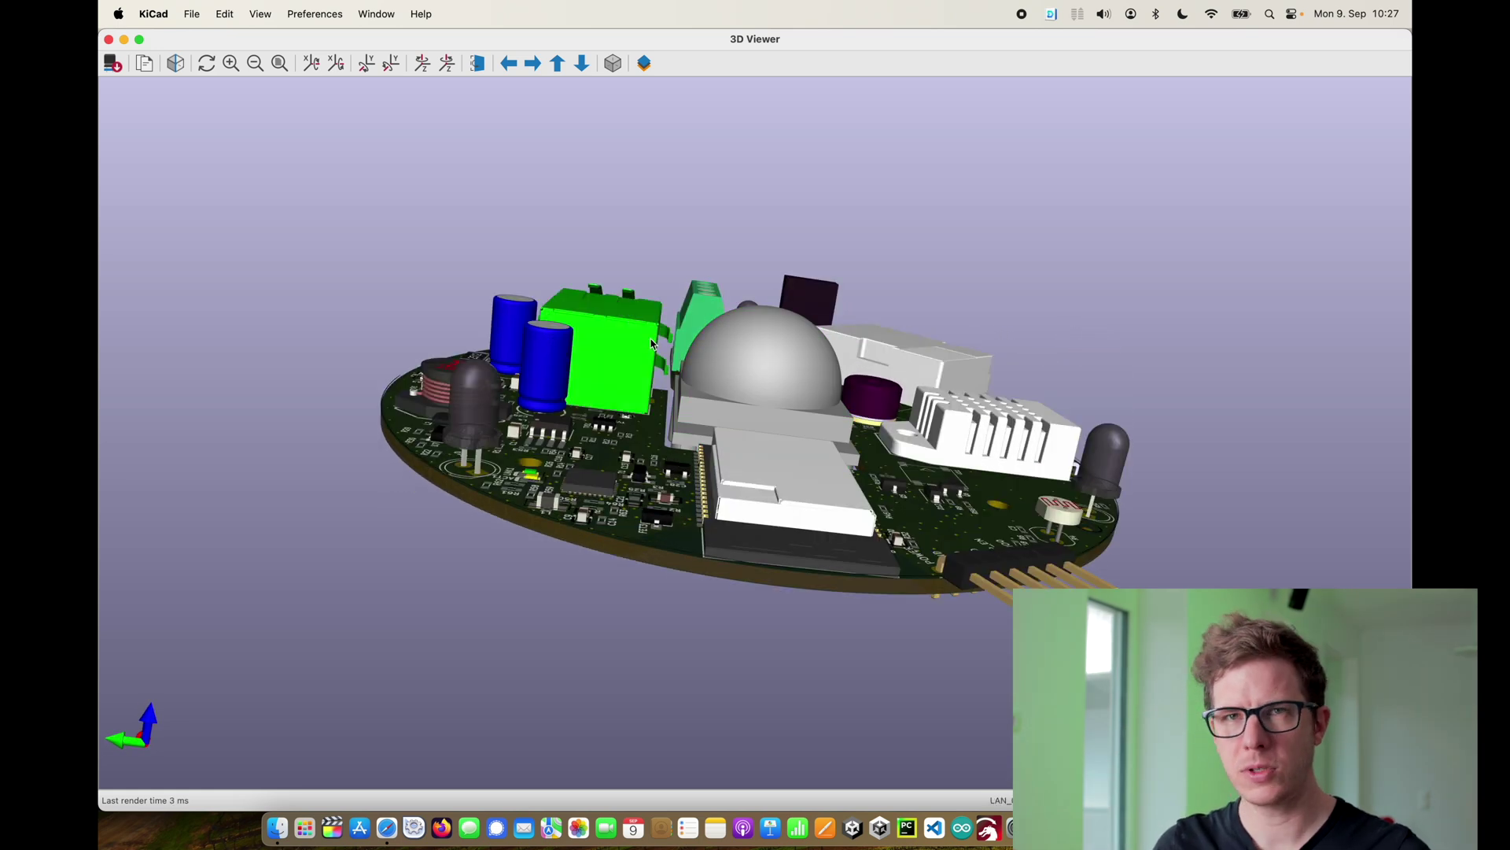
pyautogui.moveTo(703, 352); pyautogui.dragTo(986, 352)
pyautogui.press('z')
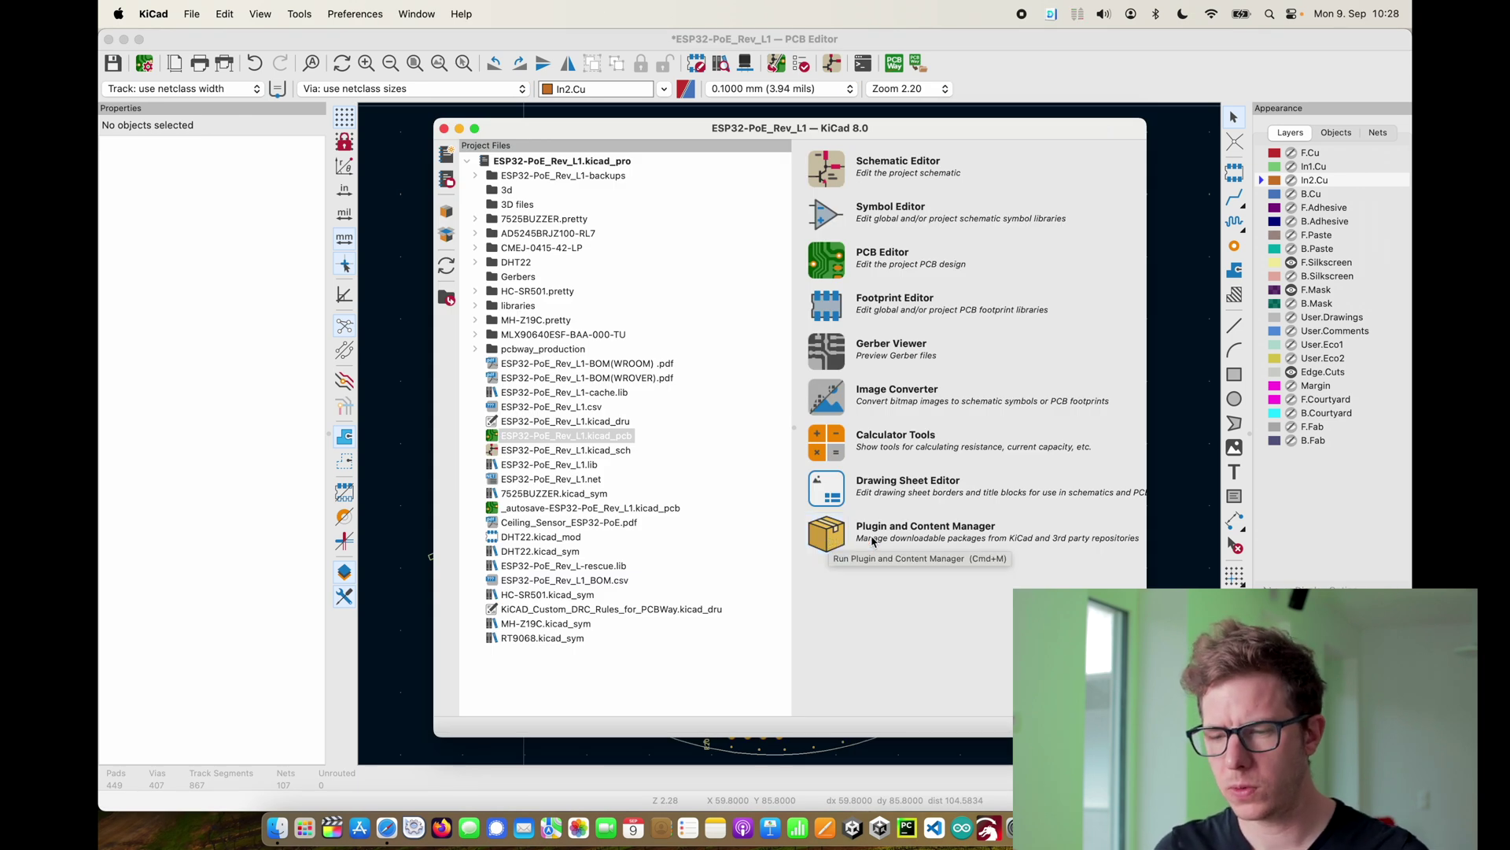
# - Open the Plugin and Content Manager, search the official repository's plugins for "pcb way", and close the manager
pyautogui.click(832, 534)
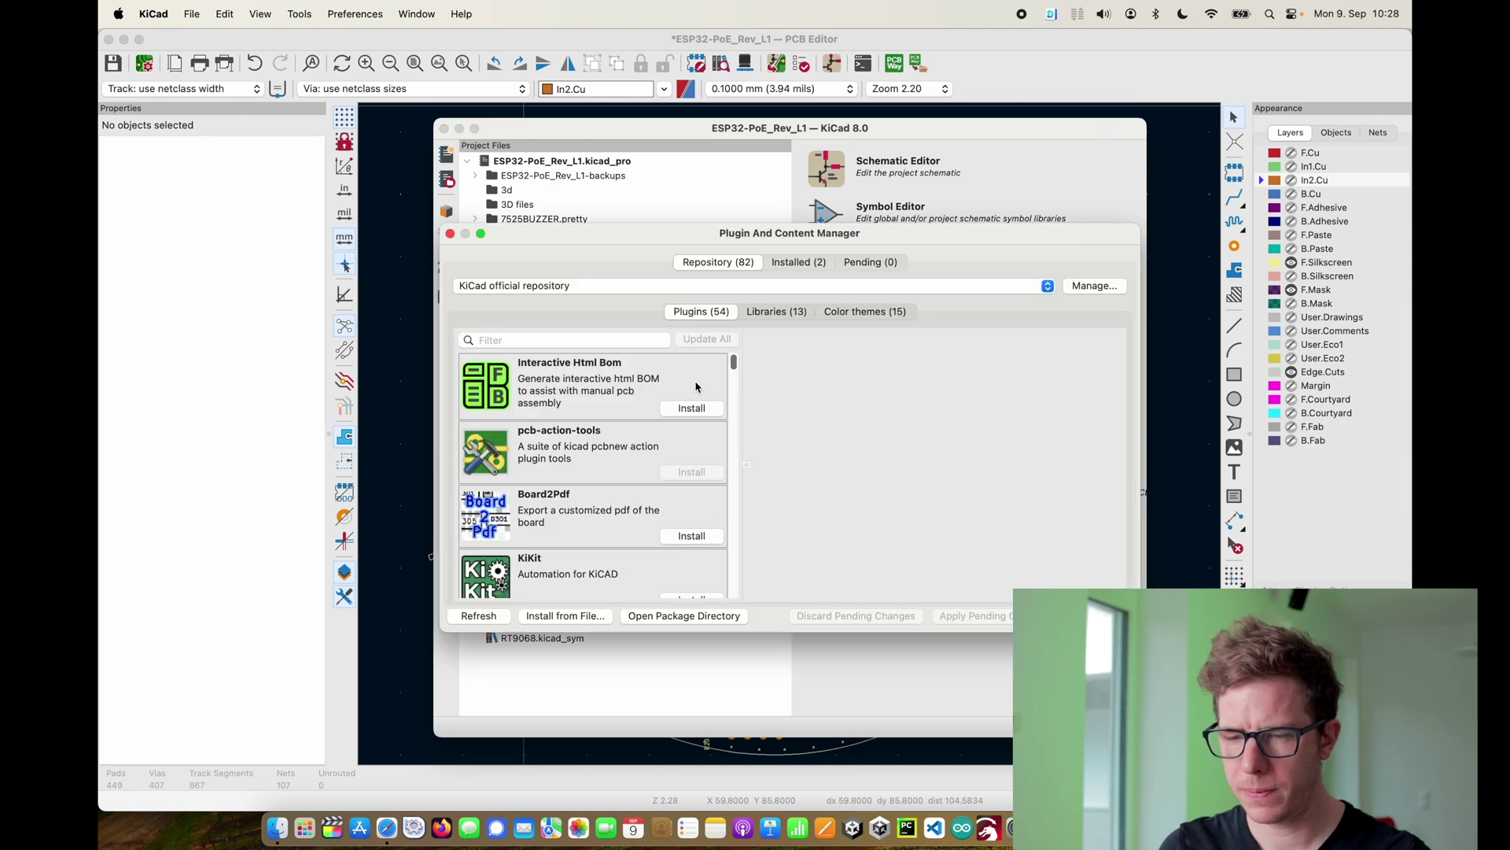
pyautogui.click(523, 338)
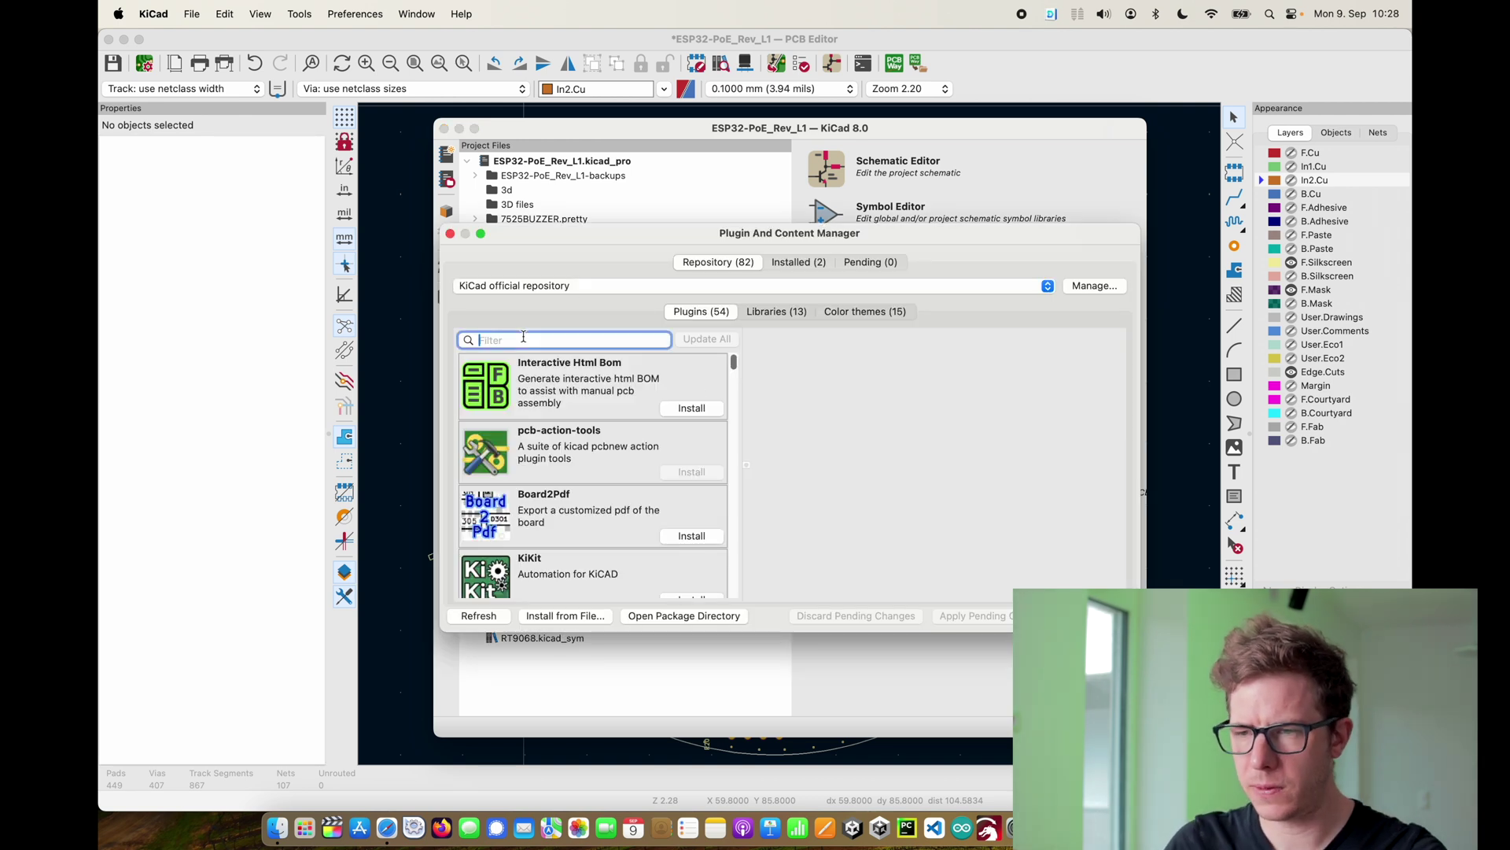
pyautogui.write('pcb way')
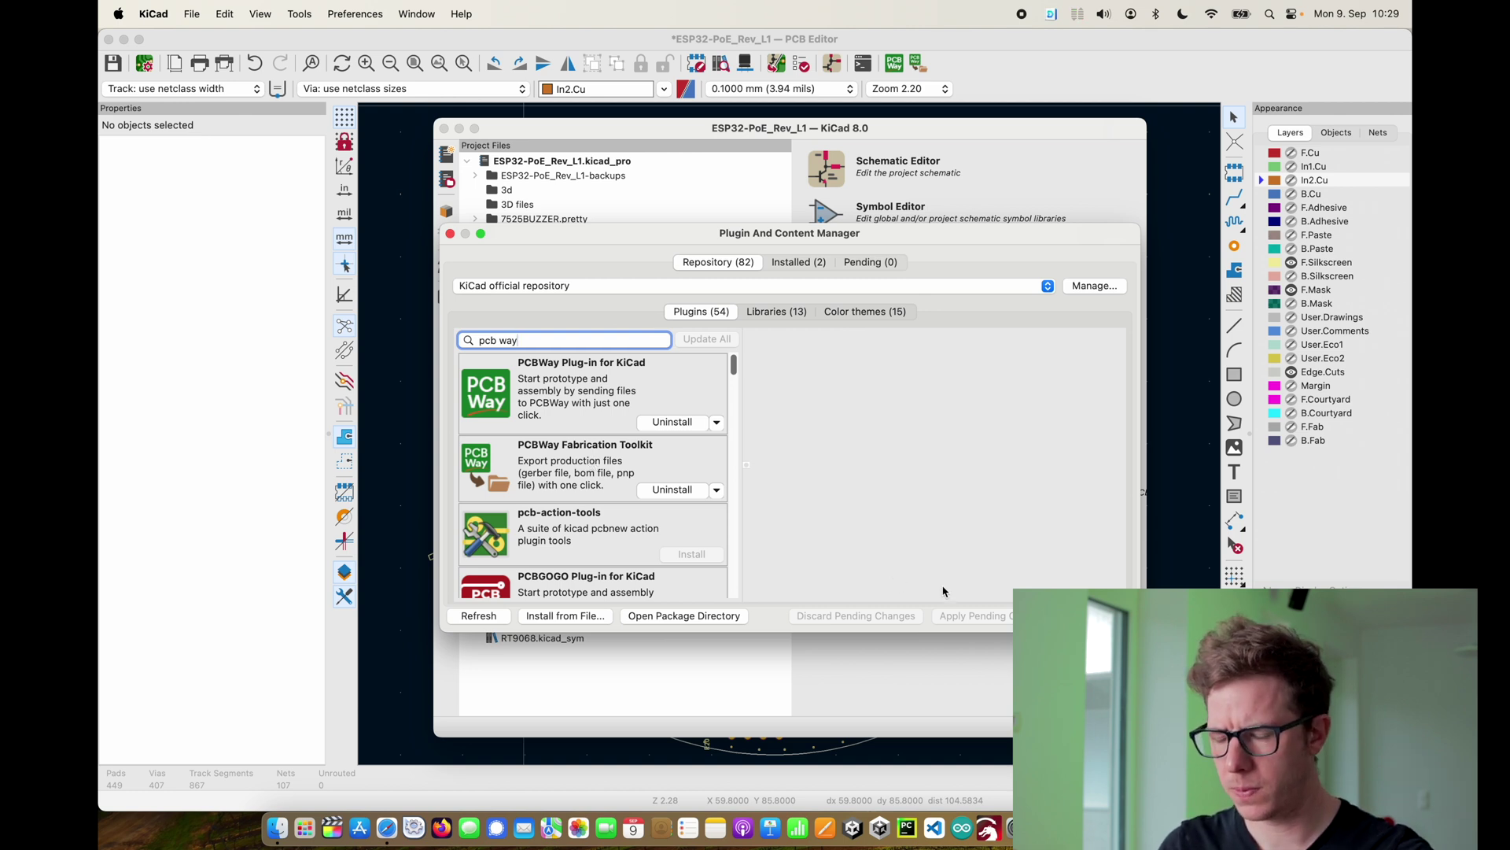
pyautogui.press('Escape')
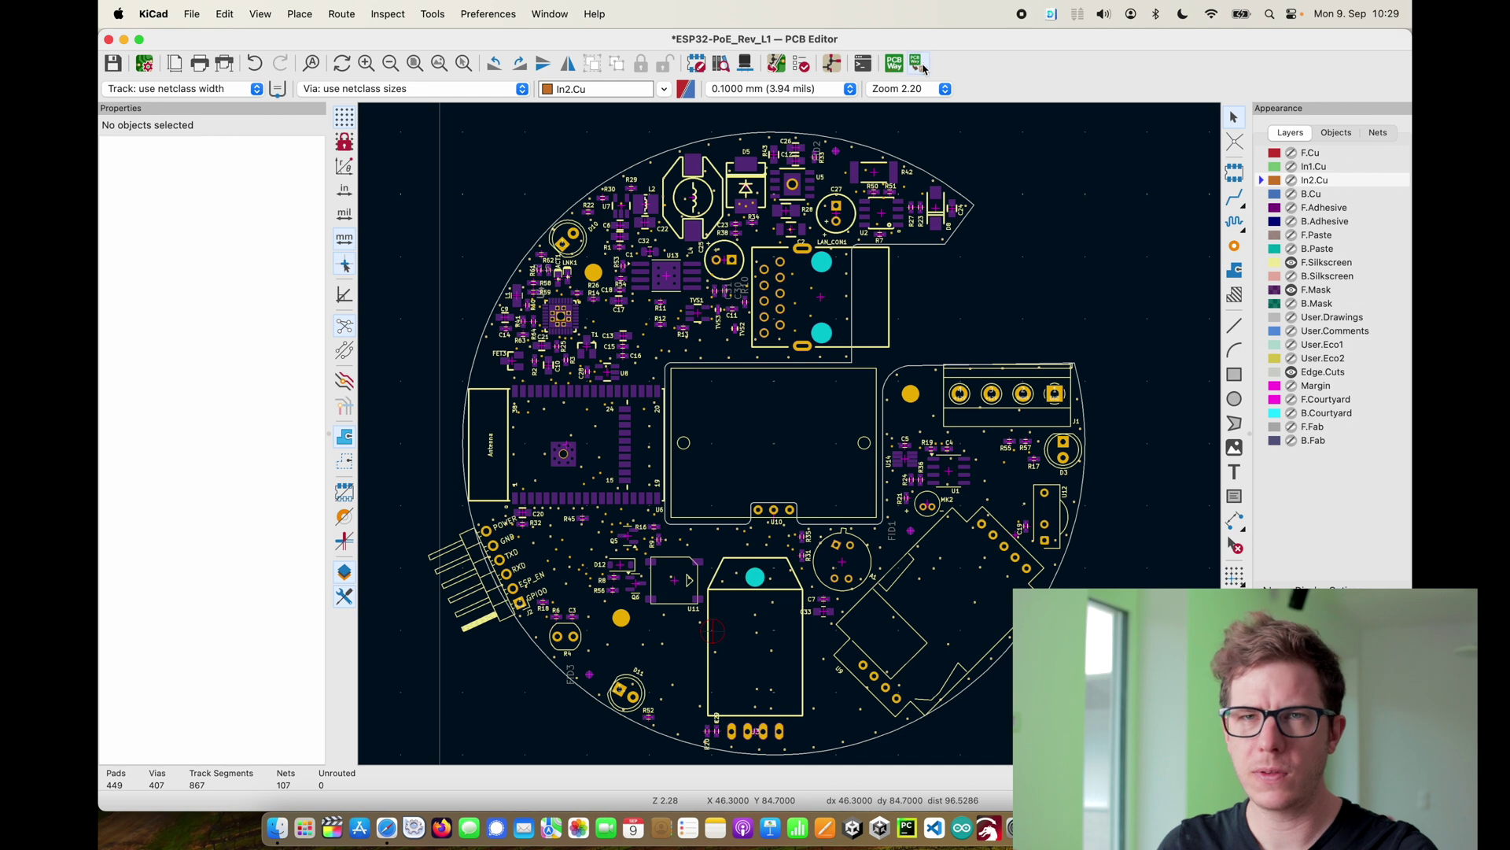
# - Export the board's production files with the PCBWay Fabrication Toolkit and look through the generated BOM, Gerber, netlist and positions files
pyautogui.click(923, 68)
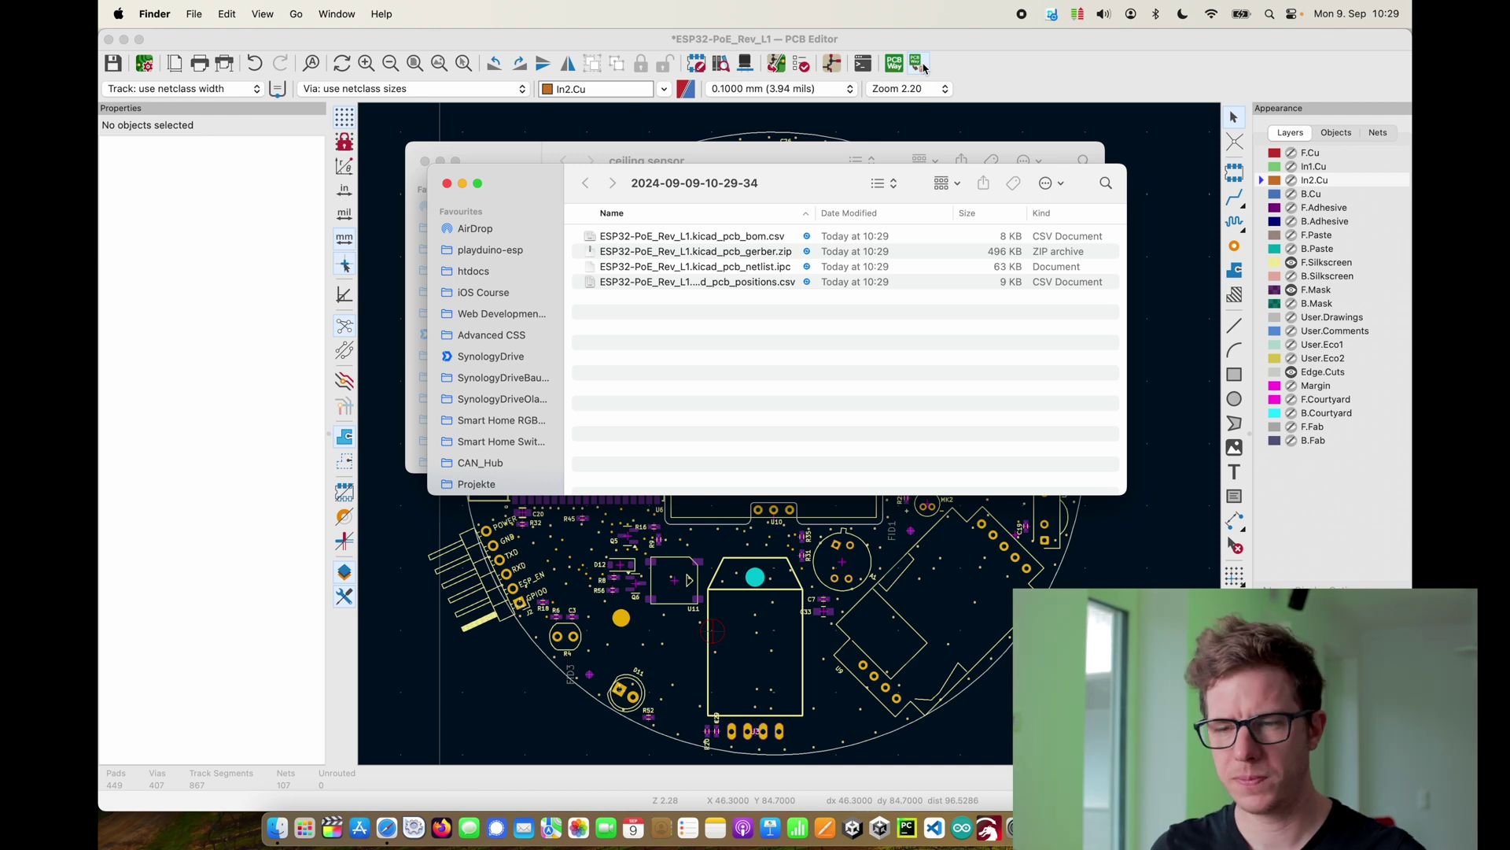
pyautogui.click(746, 237)
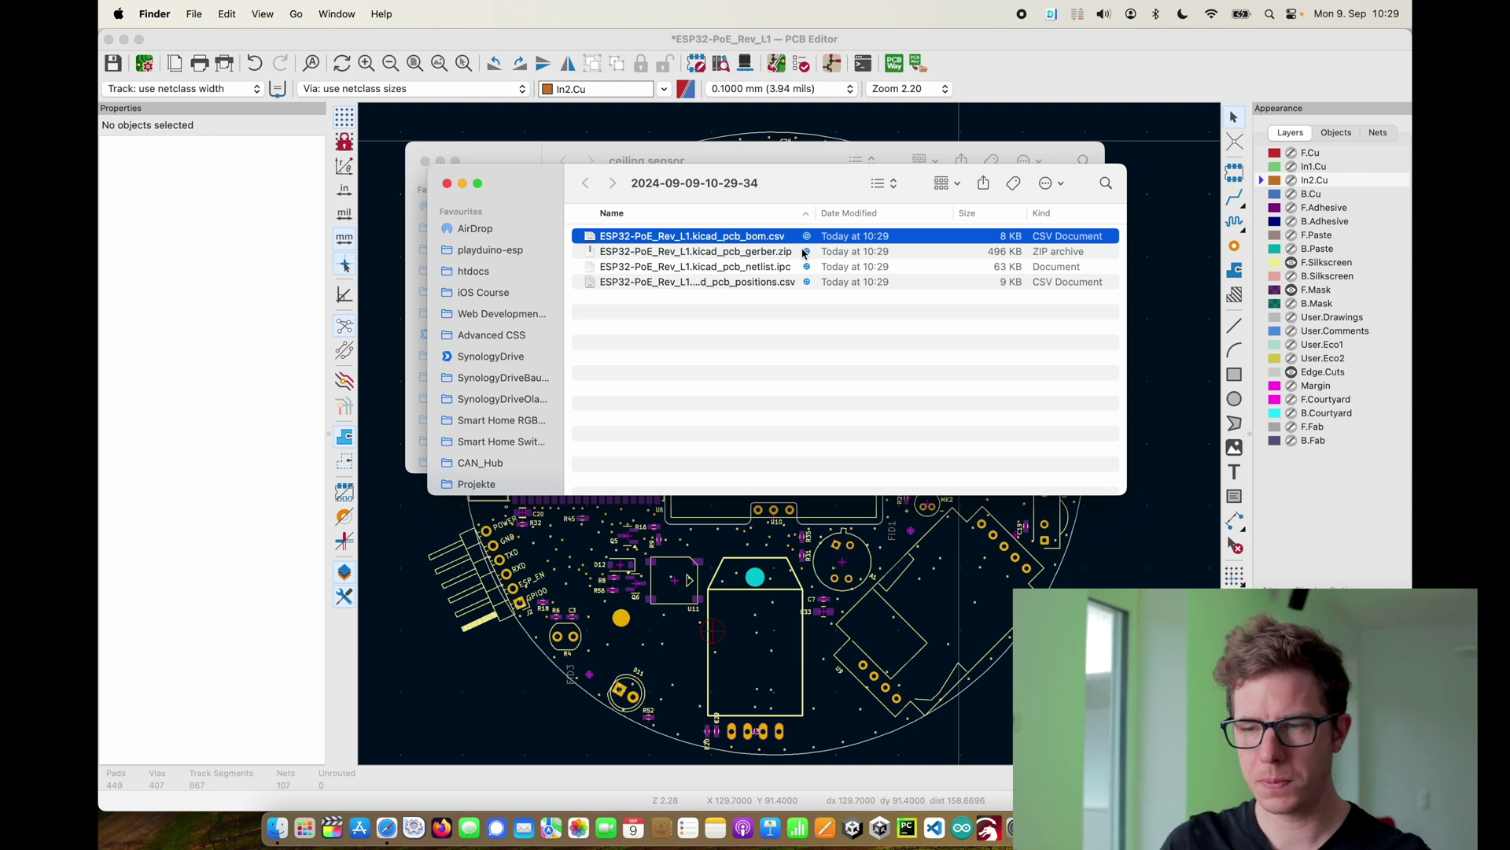
pyautogui.click(804, 252)
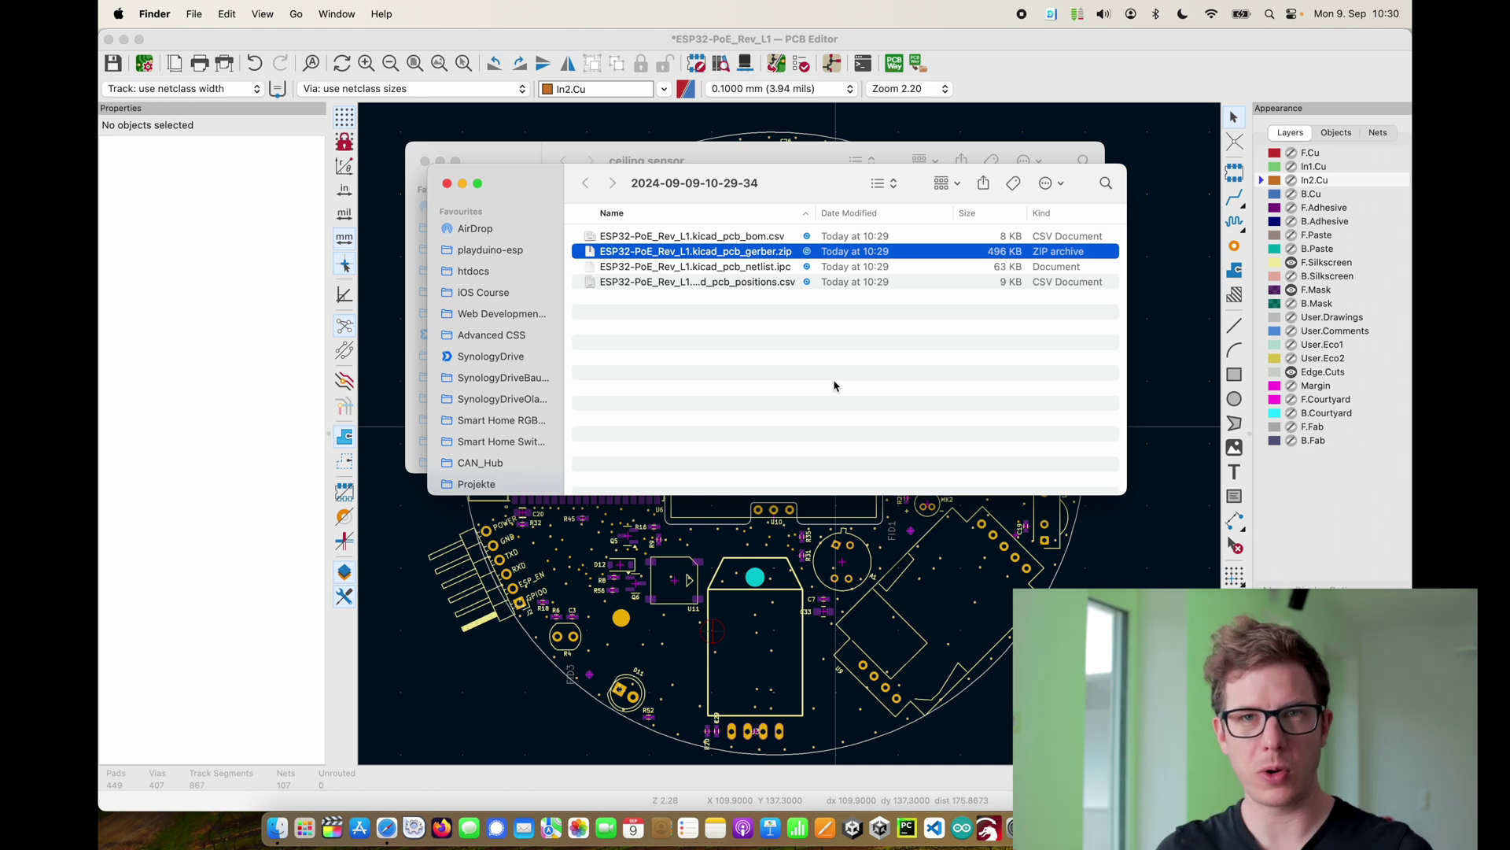
pyautogui.press('Down')
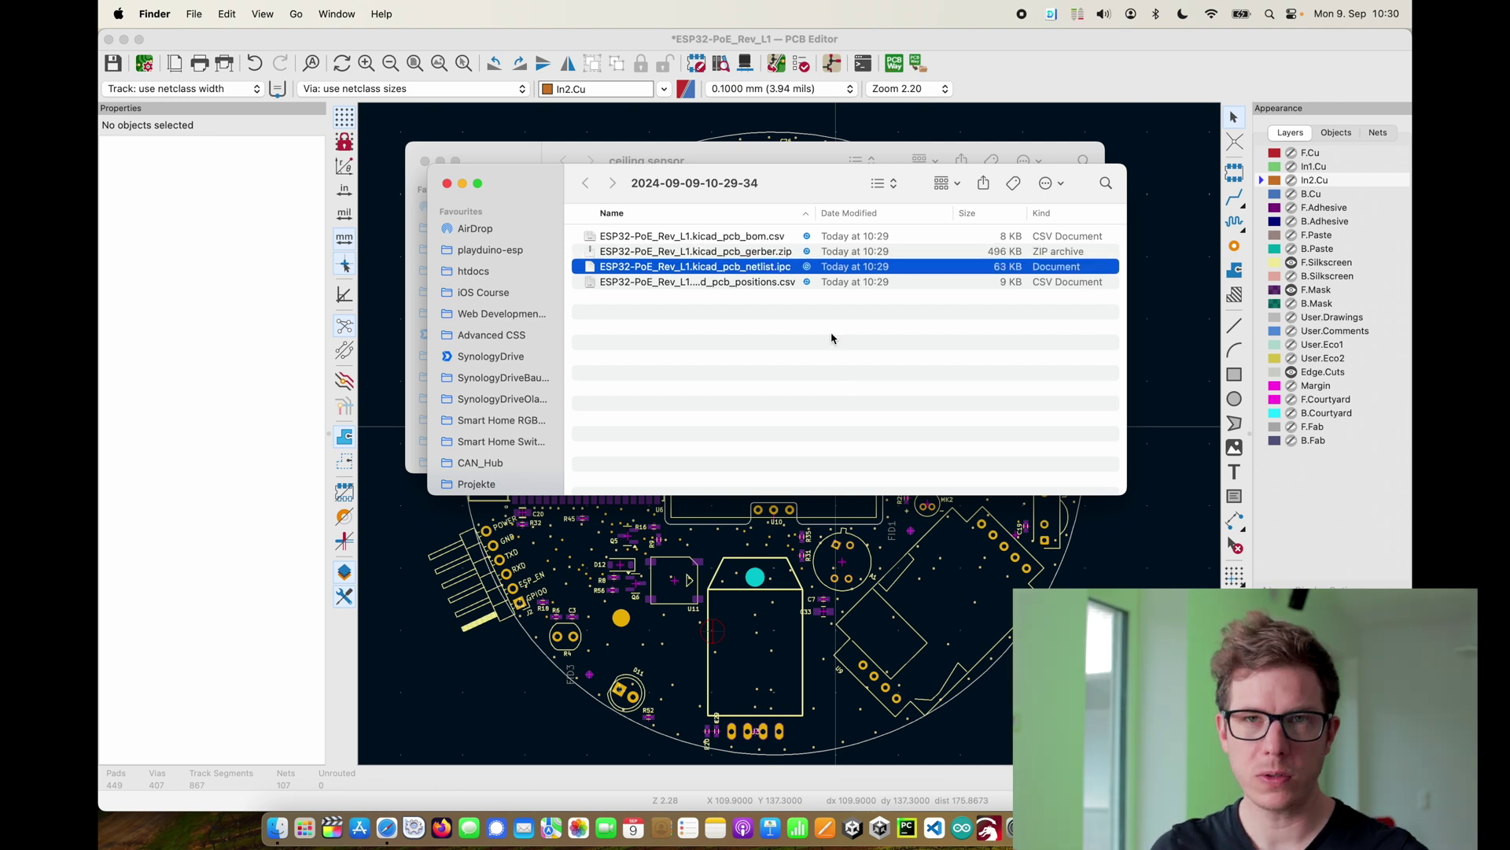
pyautogui.press('Down')
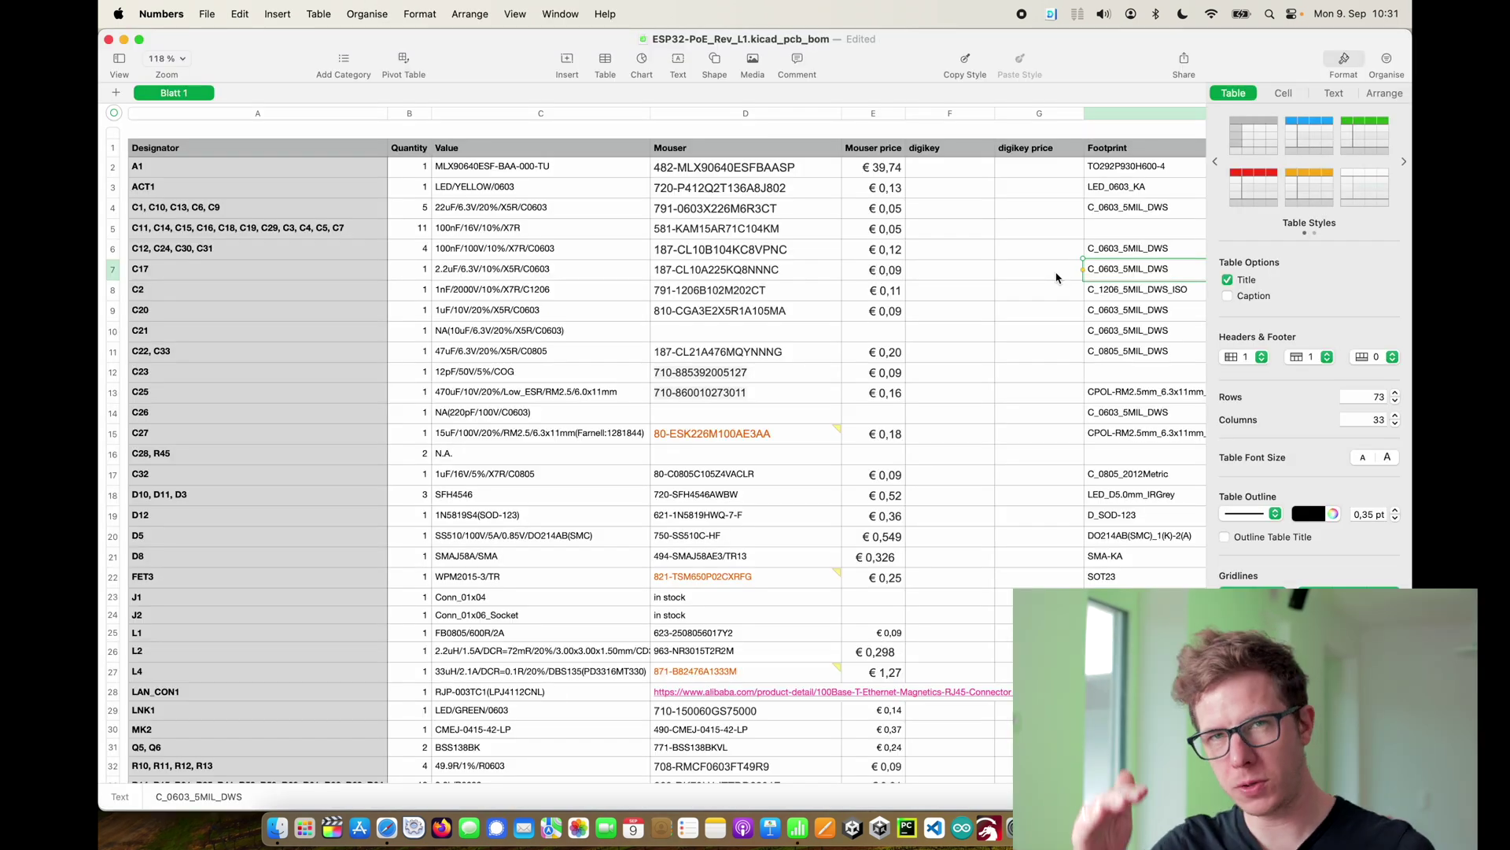
# - Review the designators, Mouser part numbers and prices in the ESP32-PoE_Rev_L1.kicad_pcb_bom spreadsheet in Numbers
pyautogui.scroll(-2, 1057, 278)
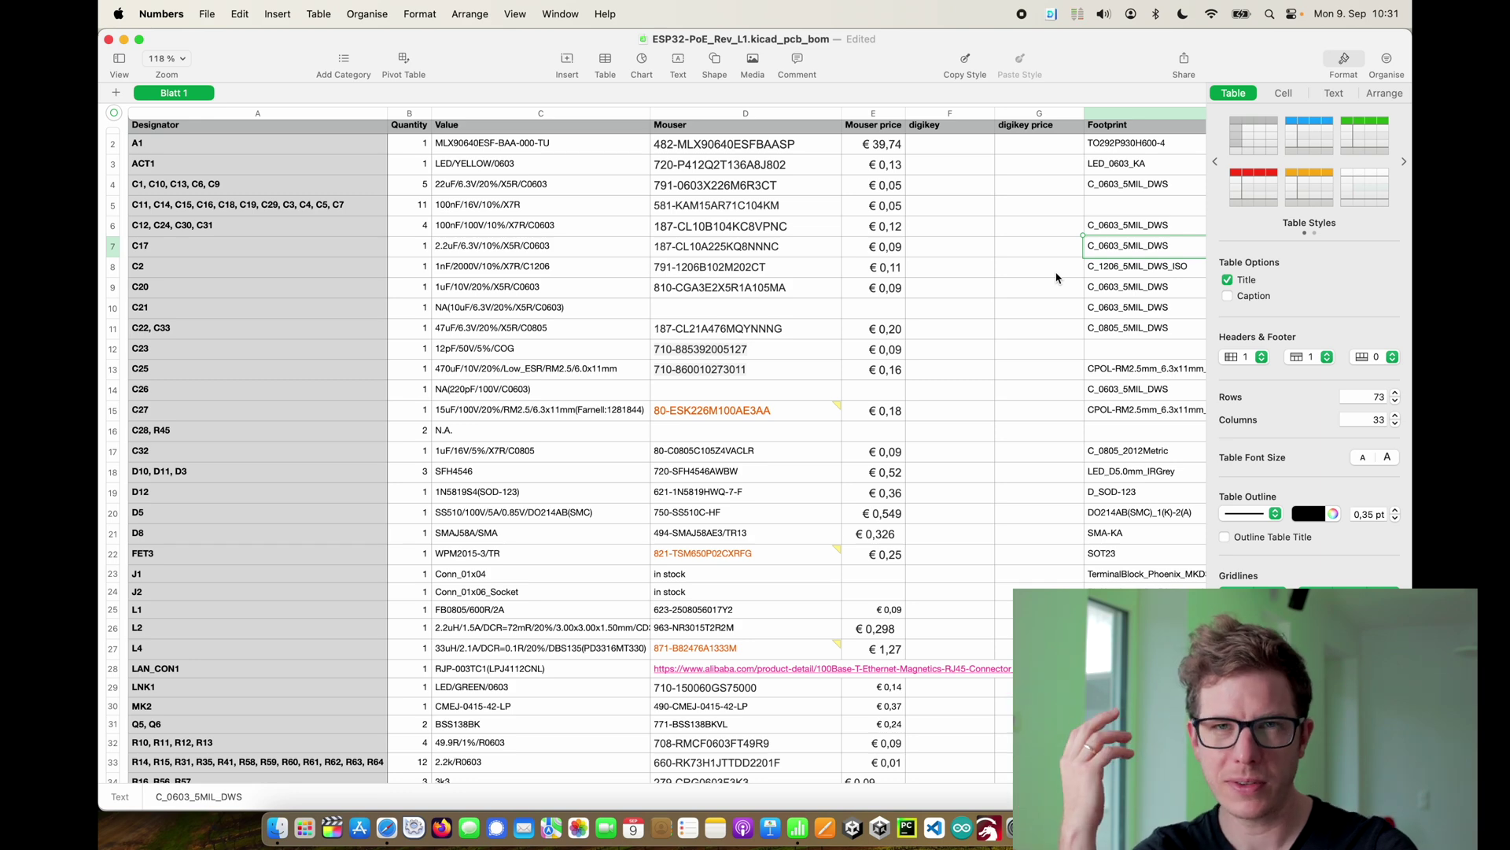
pyautogui.scroll(-1, 832, 360)
pyautogui.scroll(-10, 832, 360)
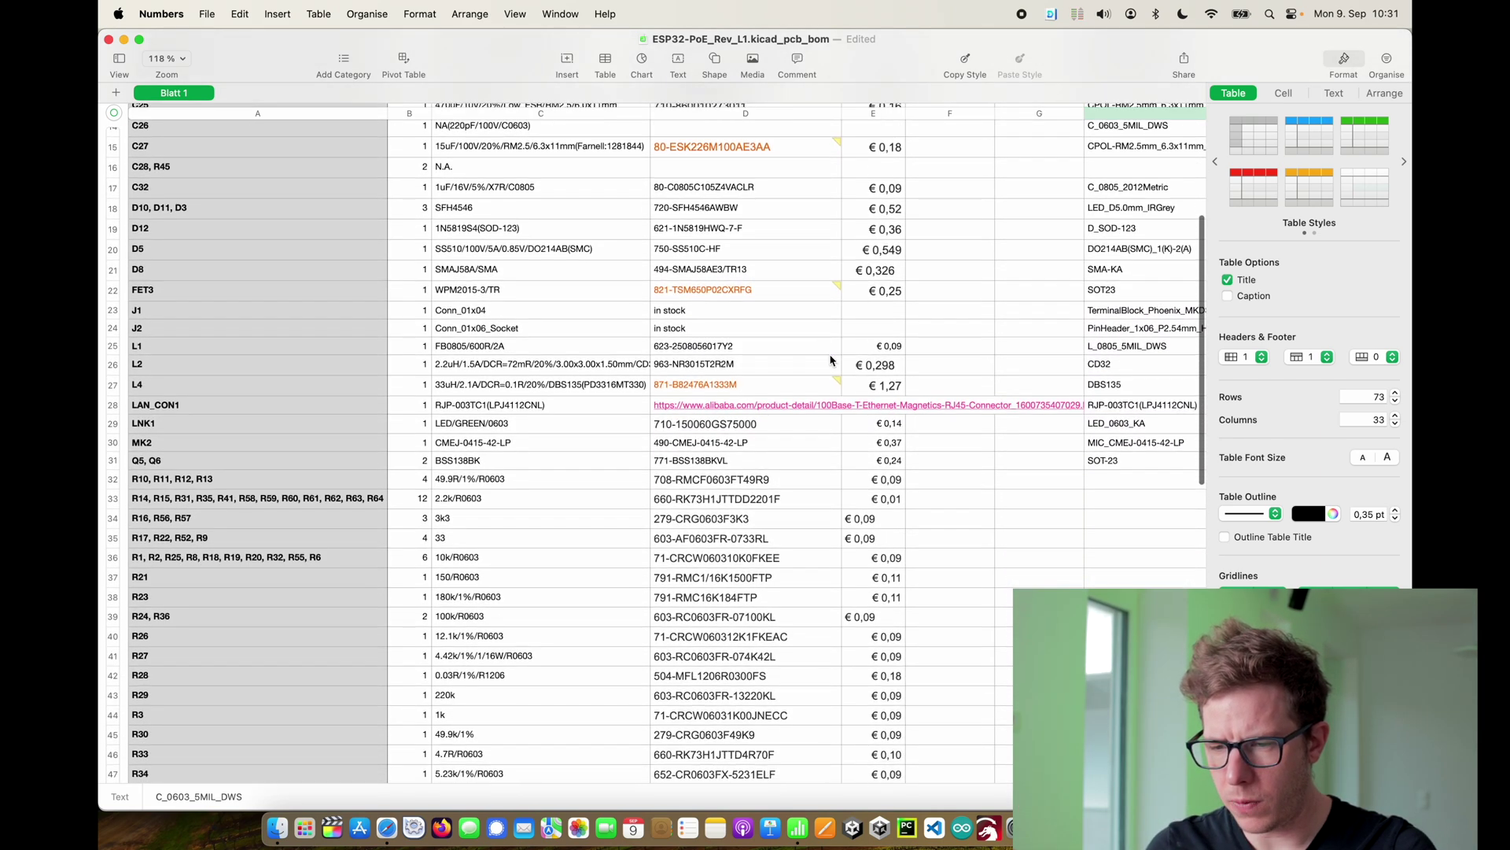
# - Copy FET3's part value WPM2015-3/TR from the bill of materials and search the web in Safari for "WPM2015-3/TR datasheet"
pyautogui.scroll(-10, 831, 361)
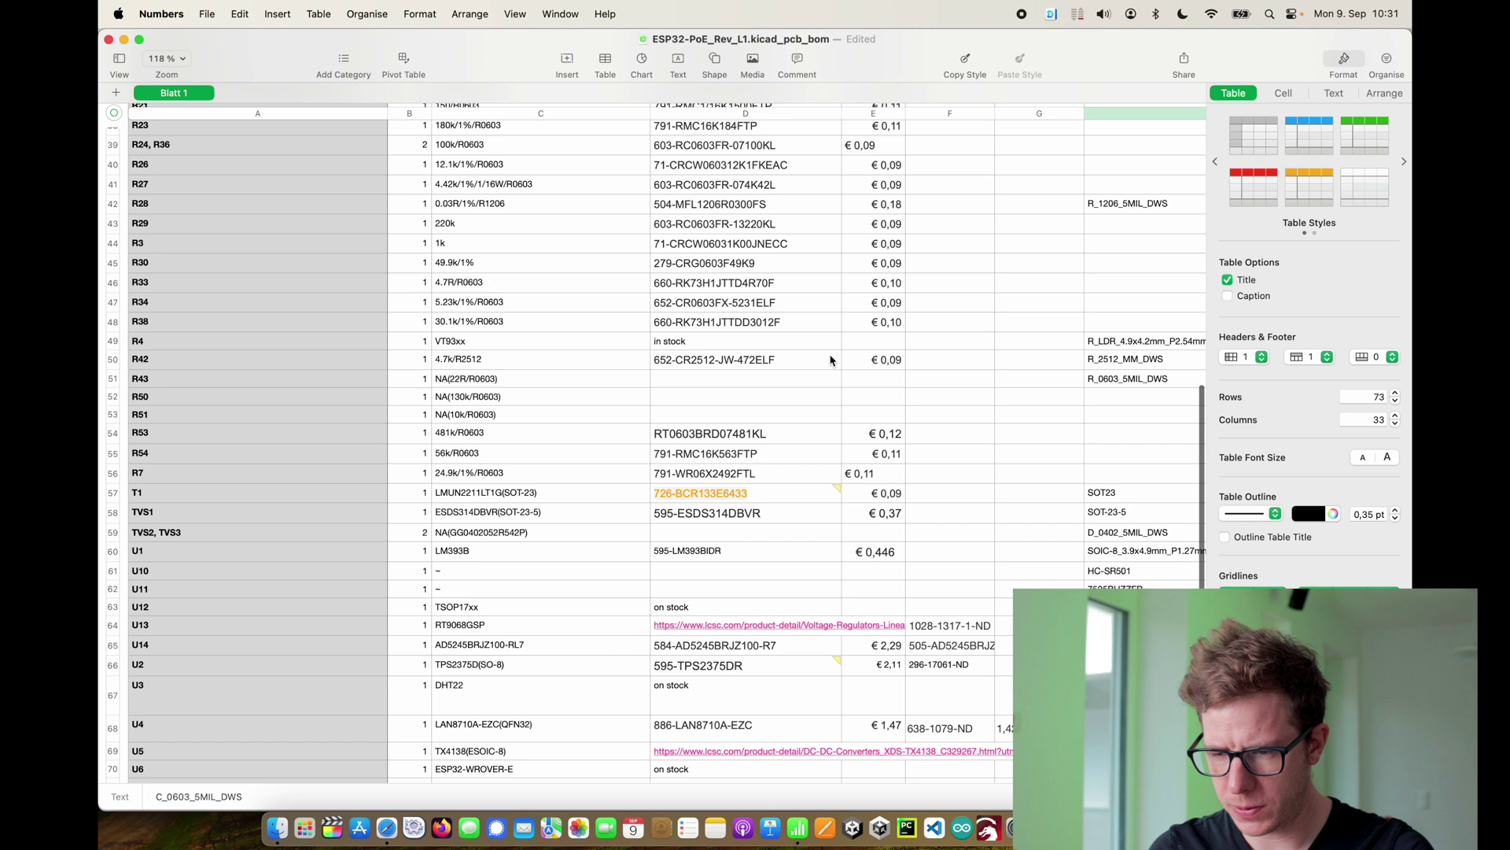
pyautogui.scroll(15, 832, 360)
pyautogui.scroll(4, 832, 361)
pyautogui.click(480, 444)
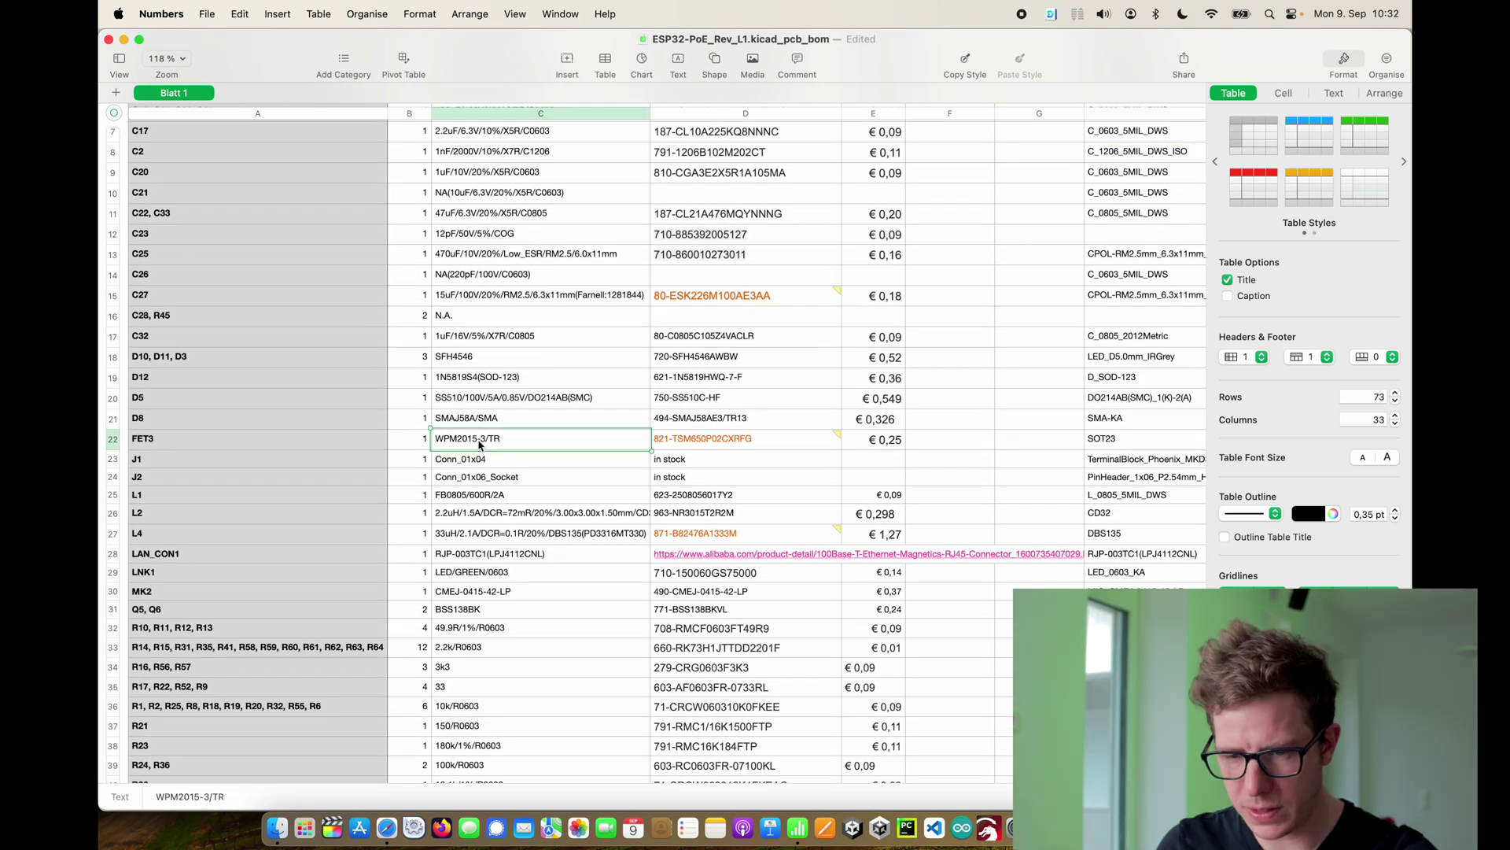
pyautogui.press('super+c')
pyautogui.press('super+Tab')
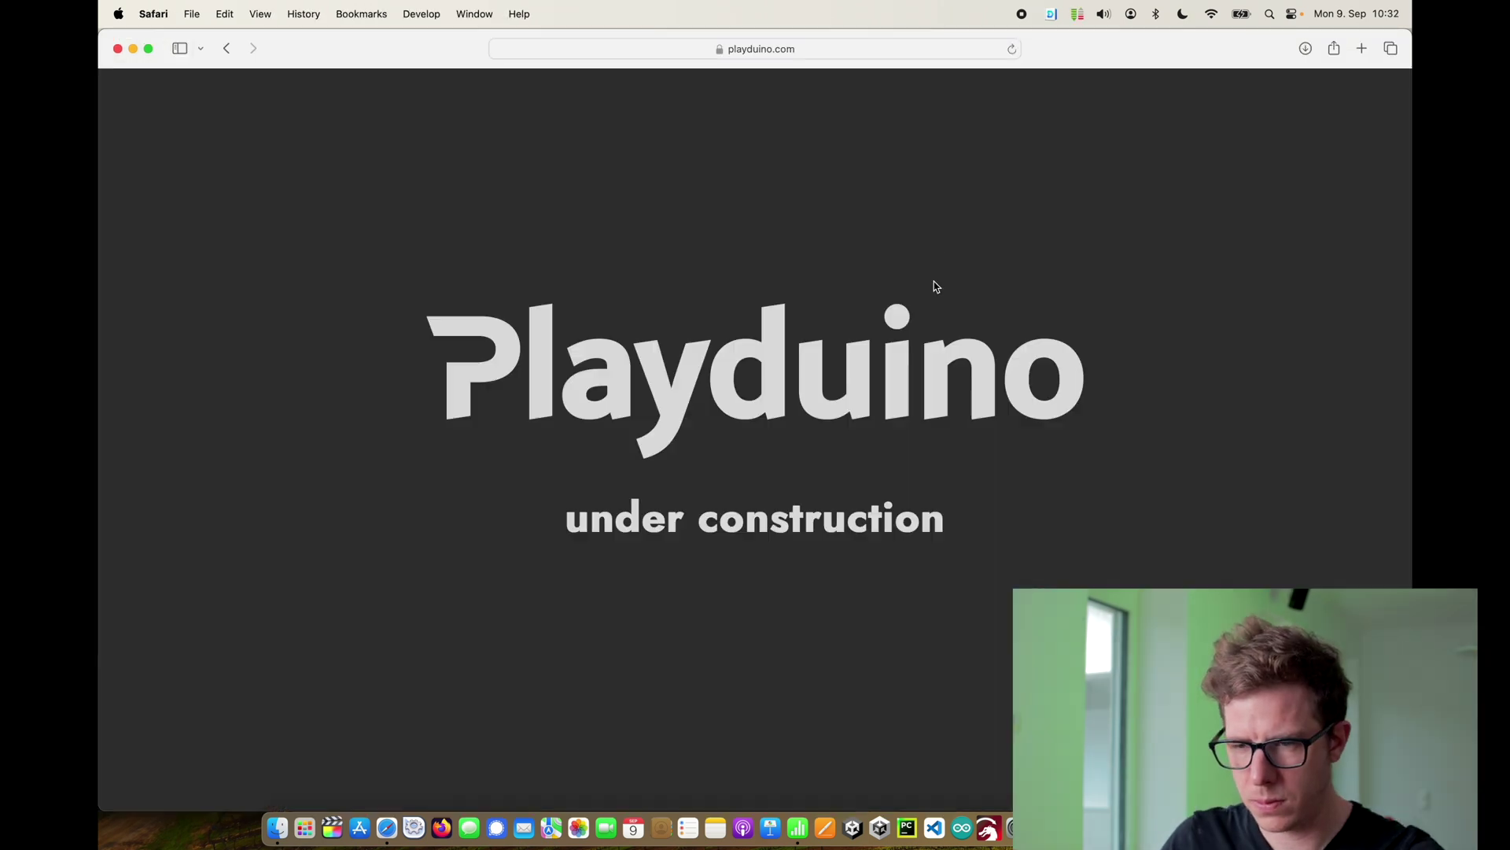
pyautogui.click(770, 46)
pyautogui.press('super+v')
pyautogui.write('datasheet')
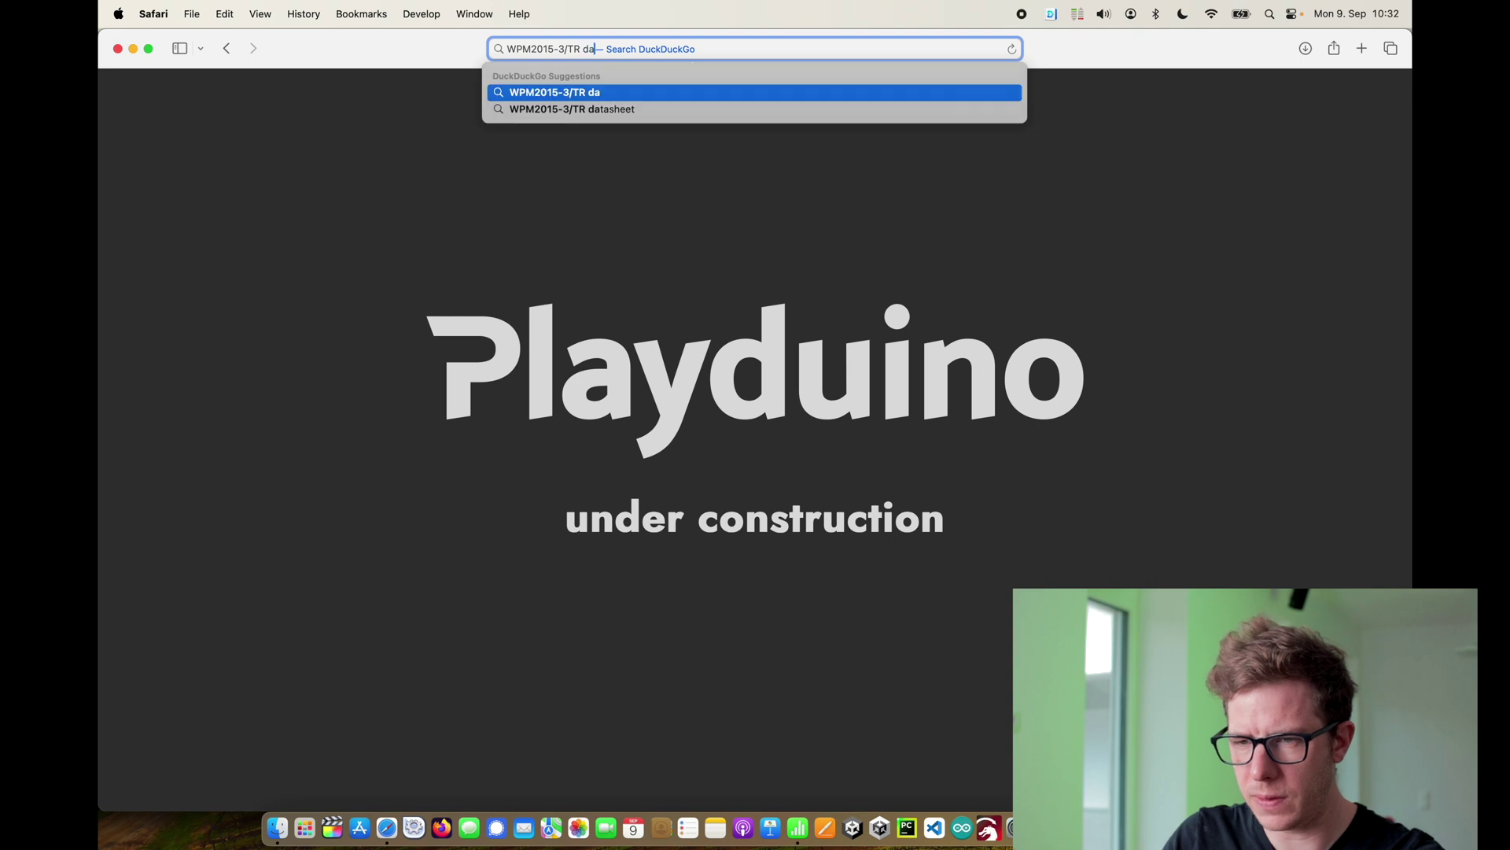
pyautogui.press('Return')
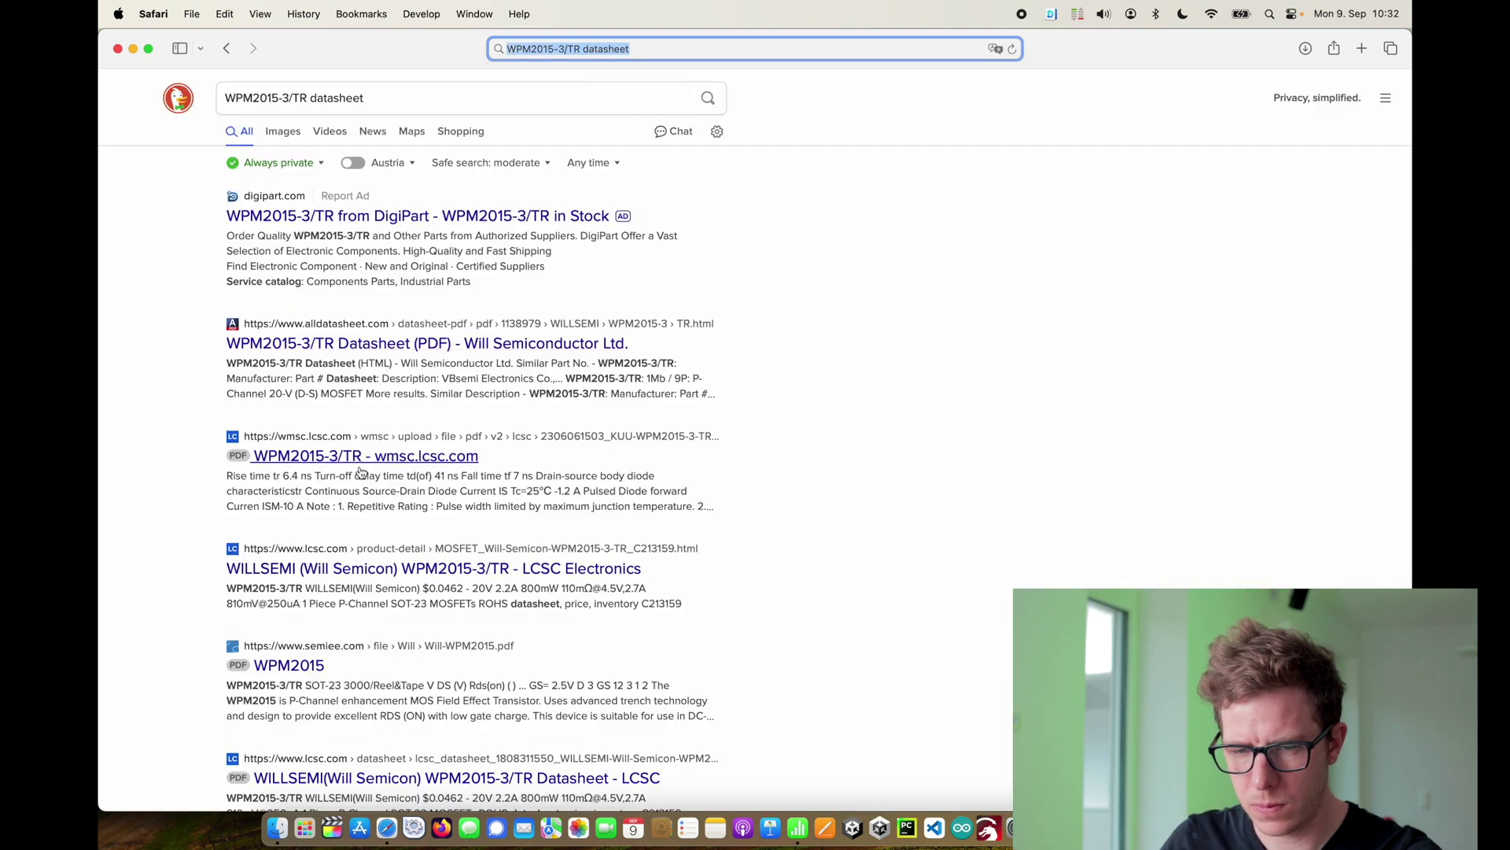
# - Open the wmsc.lcsc.com WPM2015-3/TR datasheet, read its ratings, and bring up FET3's substitute part 821-TSM650P02CXRFG from the bill of materials for comparison
pyautogui.click(365, 459)
pyautogui.press('super+minus')
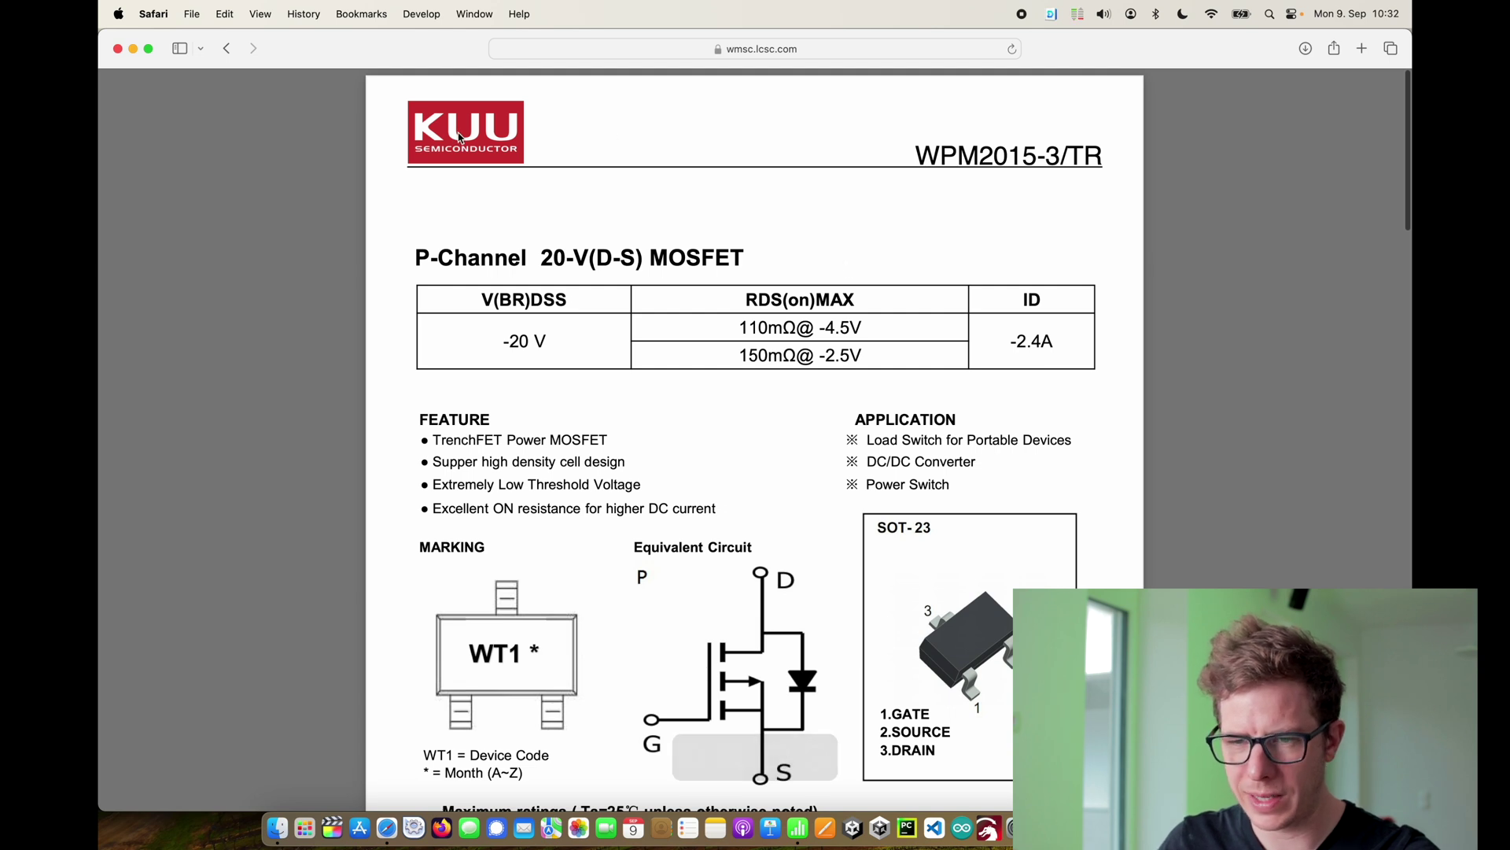
pyautogui.scroll(-2, 558, 176)
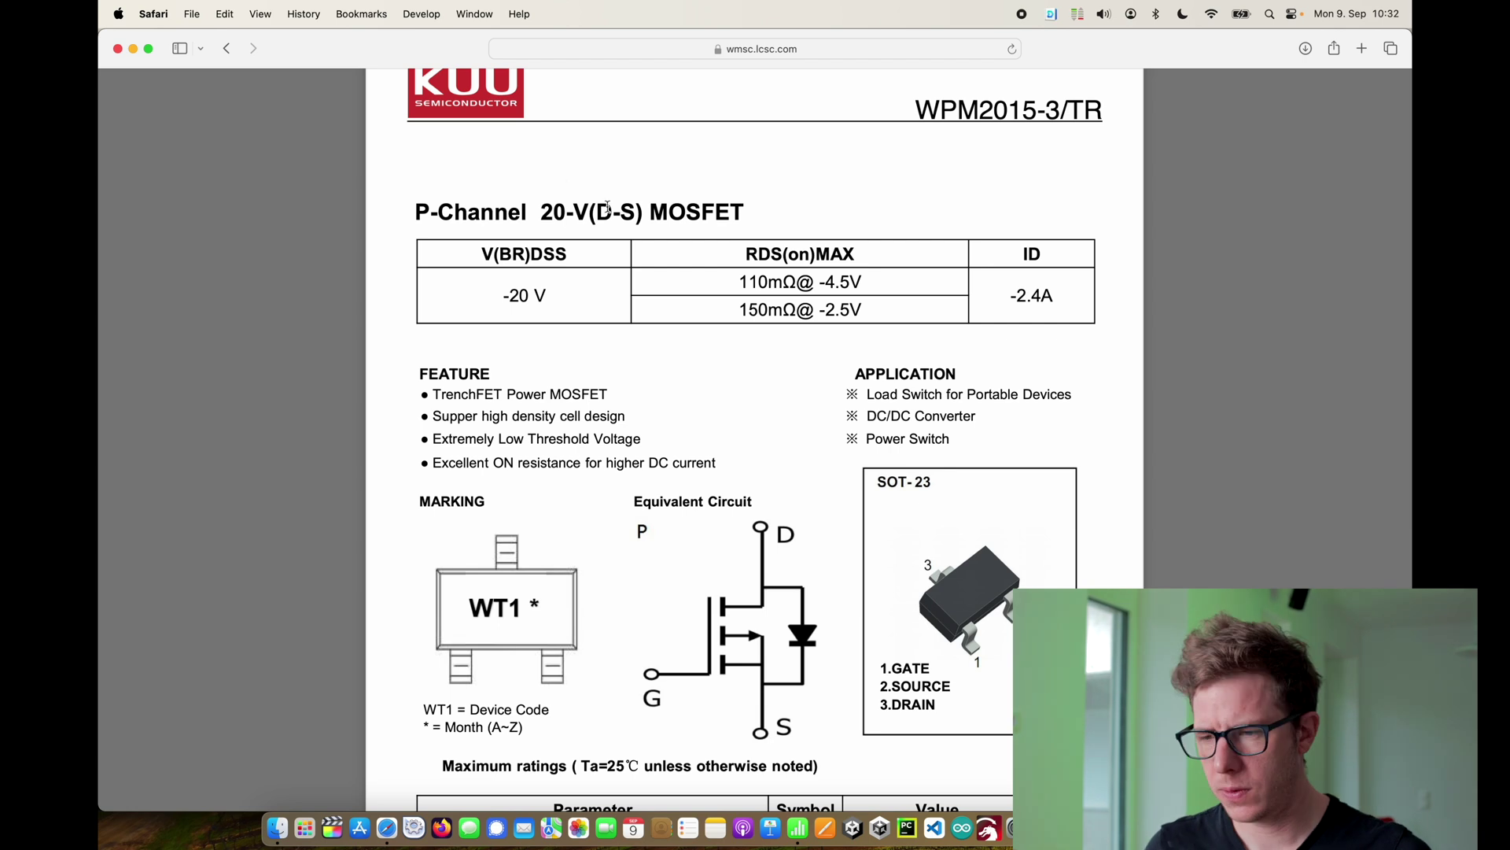
pyautogui.scroll(-2, 610, 210)
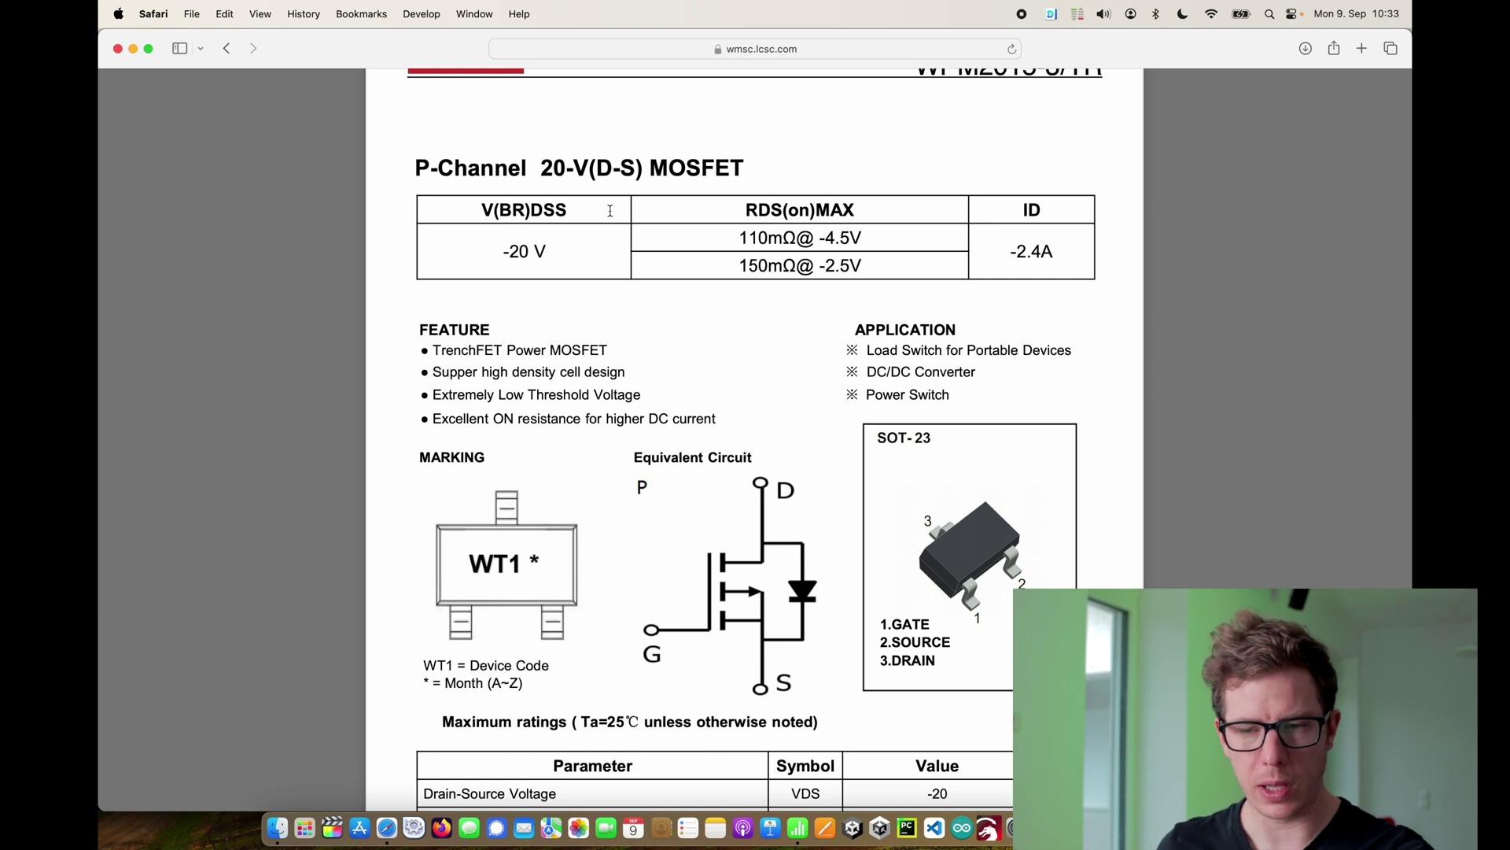
pyautogui.press('super+Tab')
pyautogui.click(740, 449)
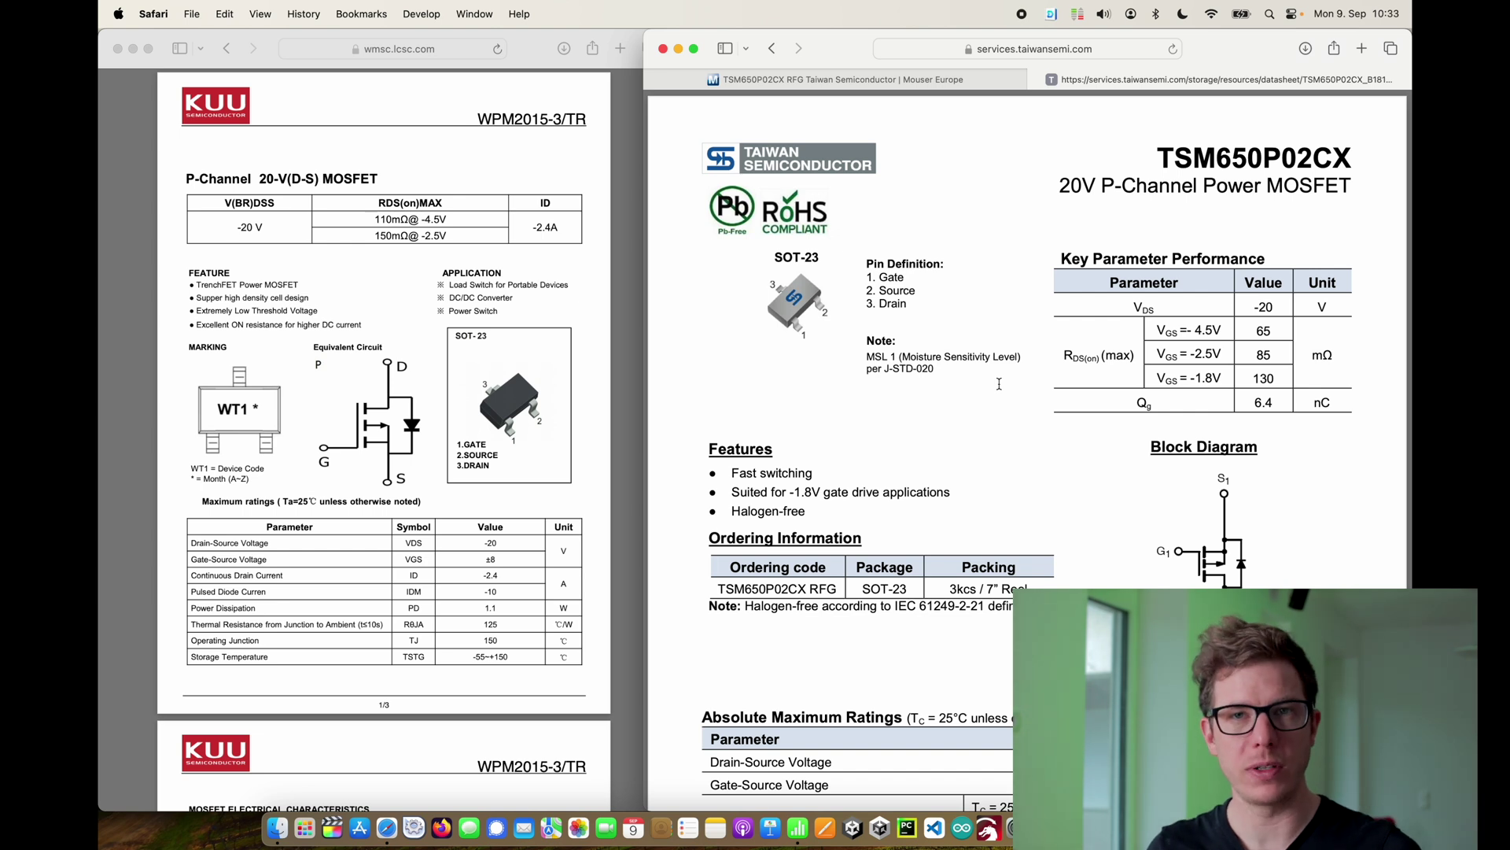
# - Select FET3 in the bill of materials and examine its circuit around the +3.3VLAN supply in the KiCad schematic
pyautogui.press('super+Tab')
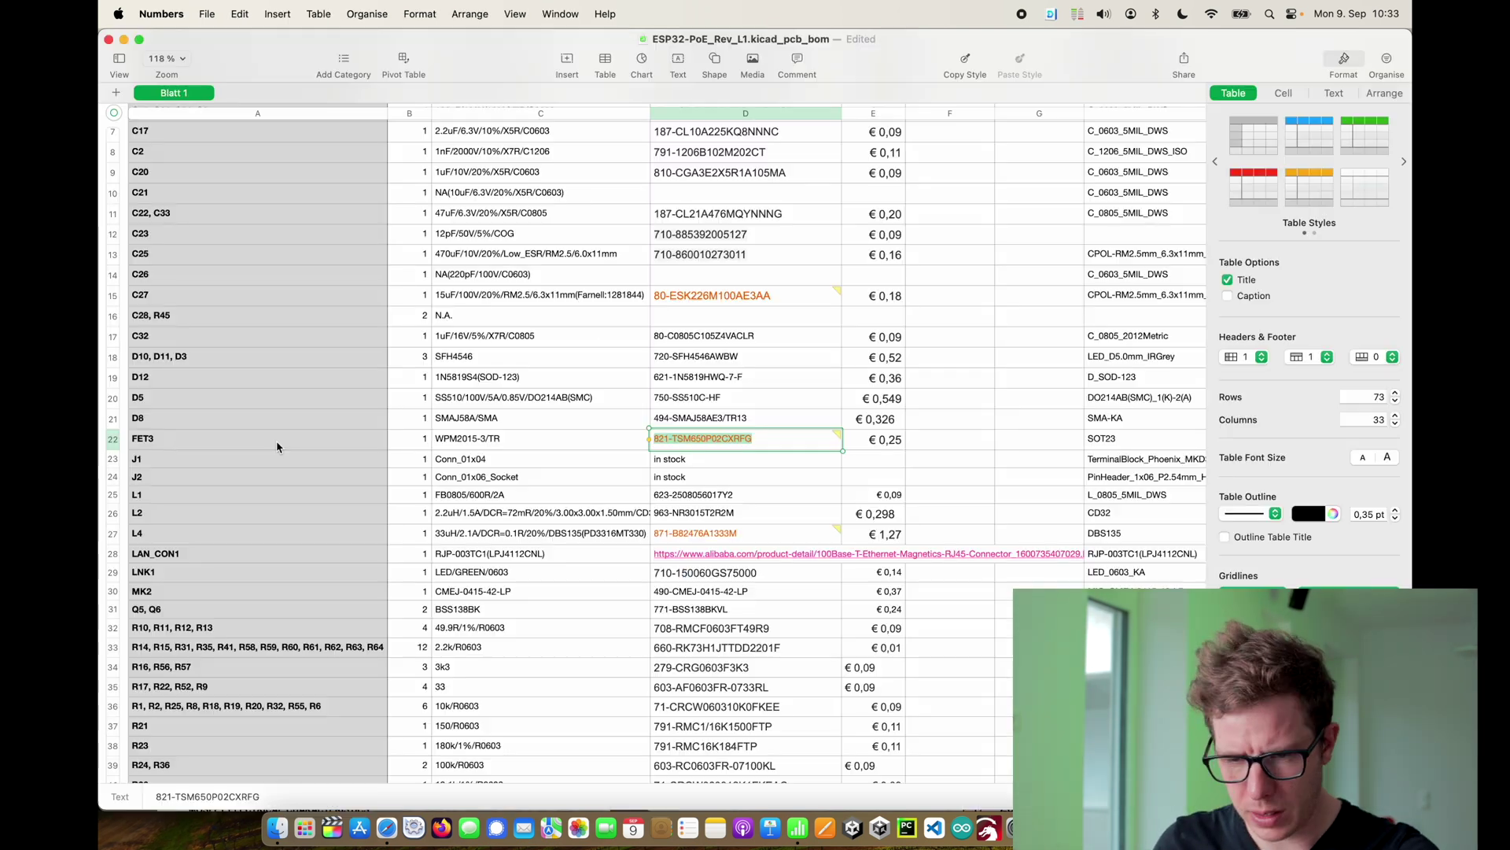
pyautogui.click(274, 448)
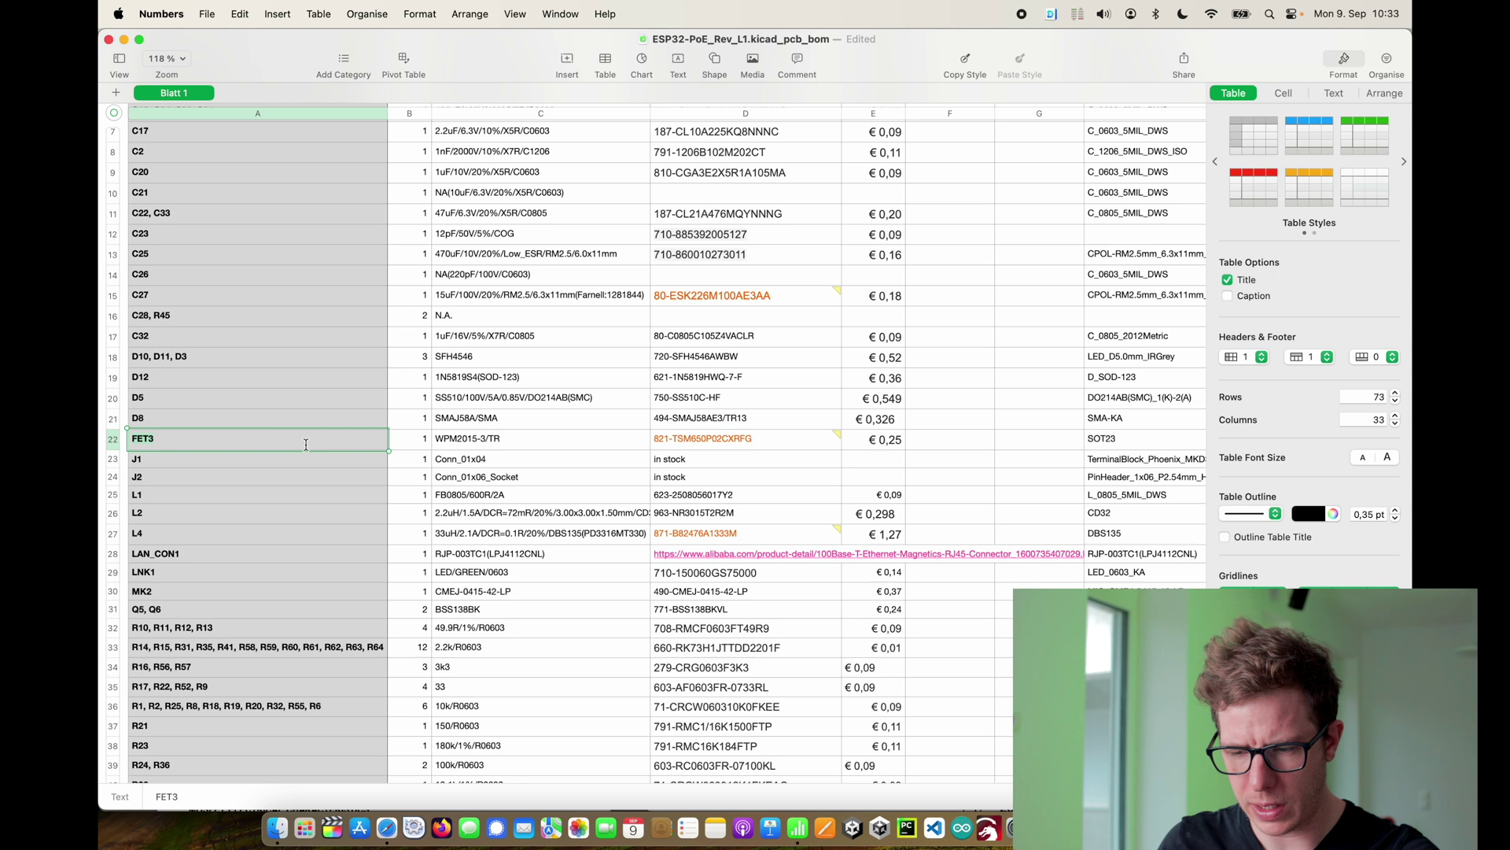
pyautogui.press('super+Tab')
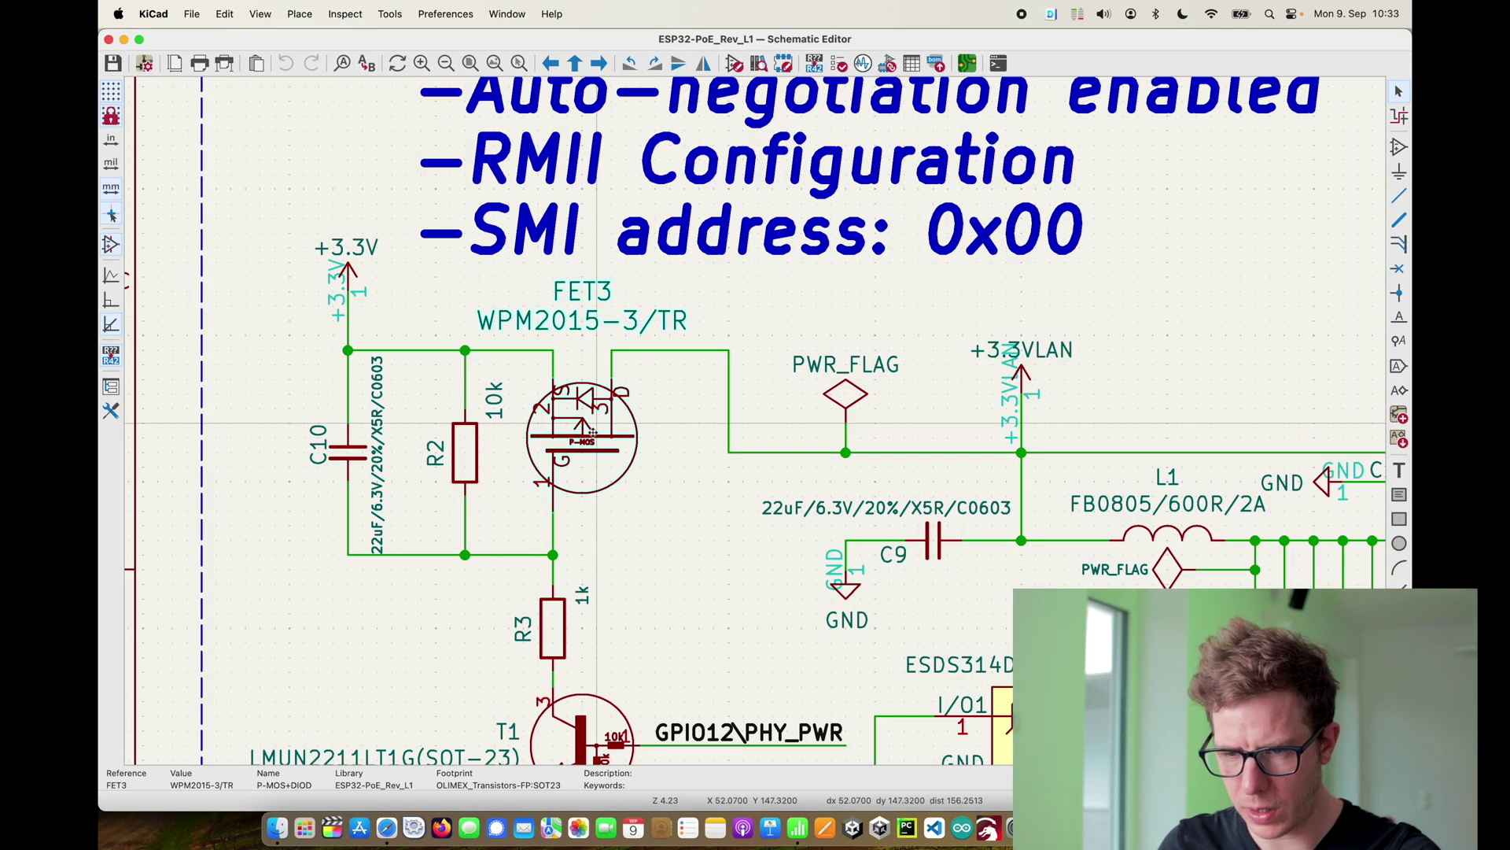
pyautogui.scroll(-5, 591, 432)
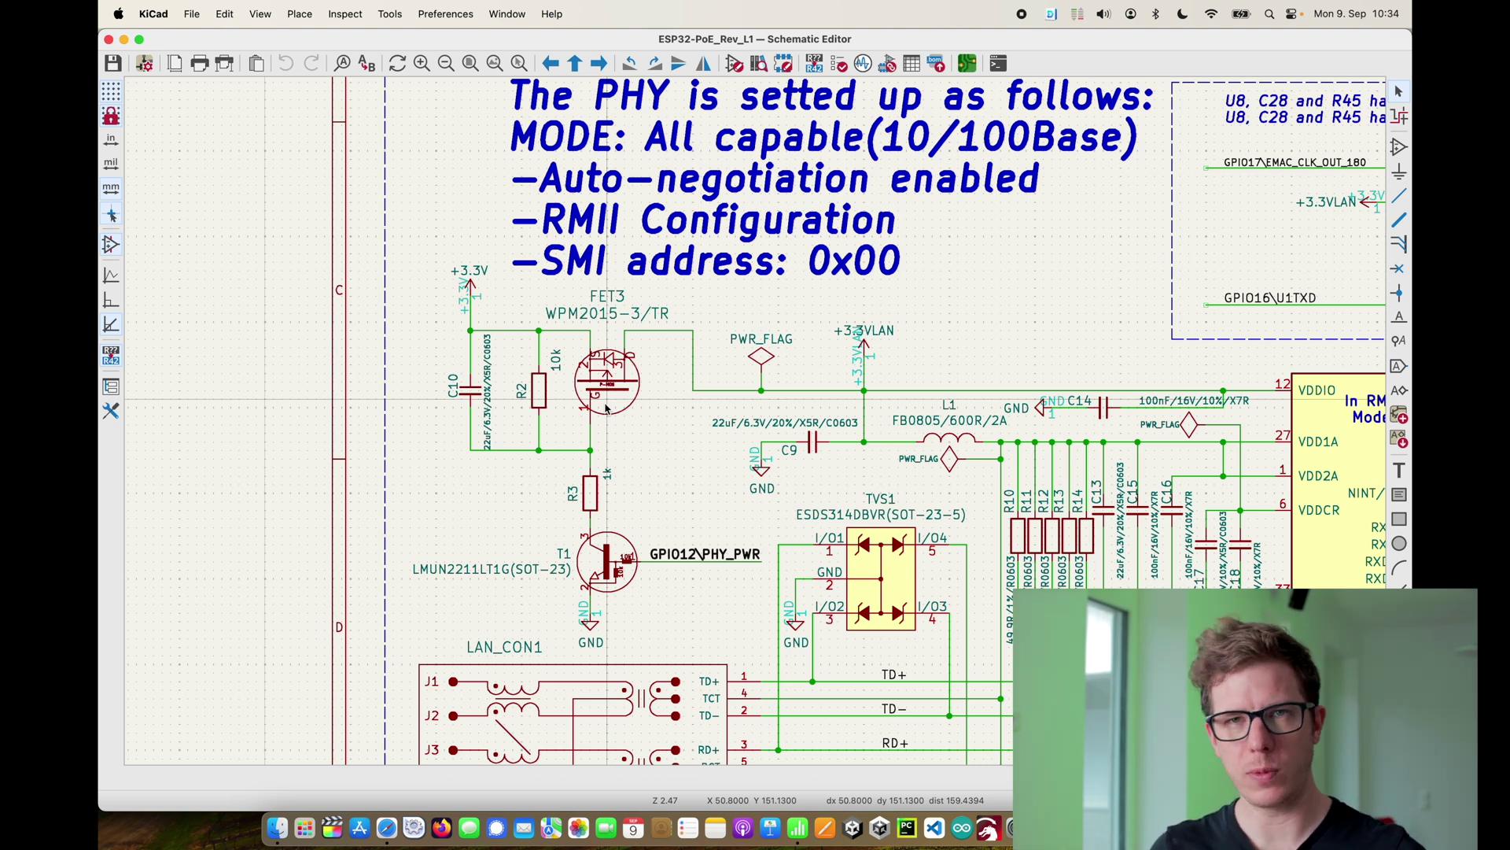
# - Return to Safari and compare the WPM2015-3/TR and TSM650P02CX datasheets on pinout, voltage and drain current ratings
pyautogui.press('super+Tab')
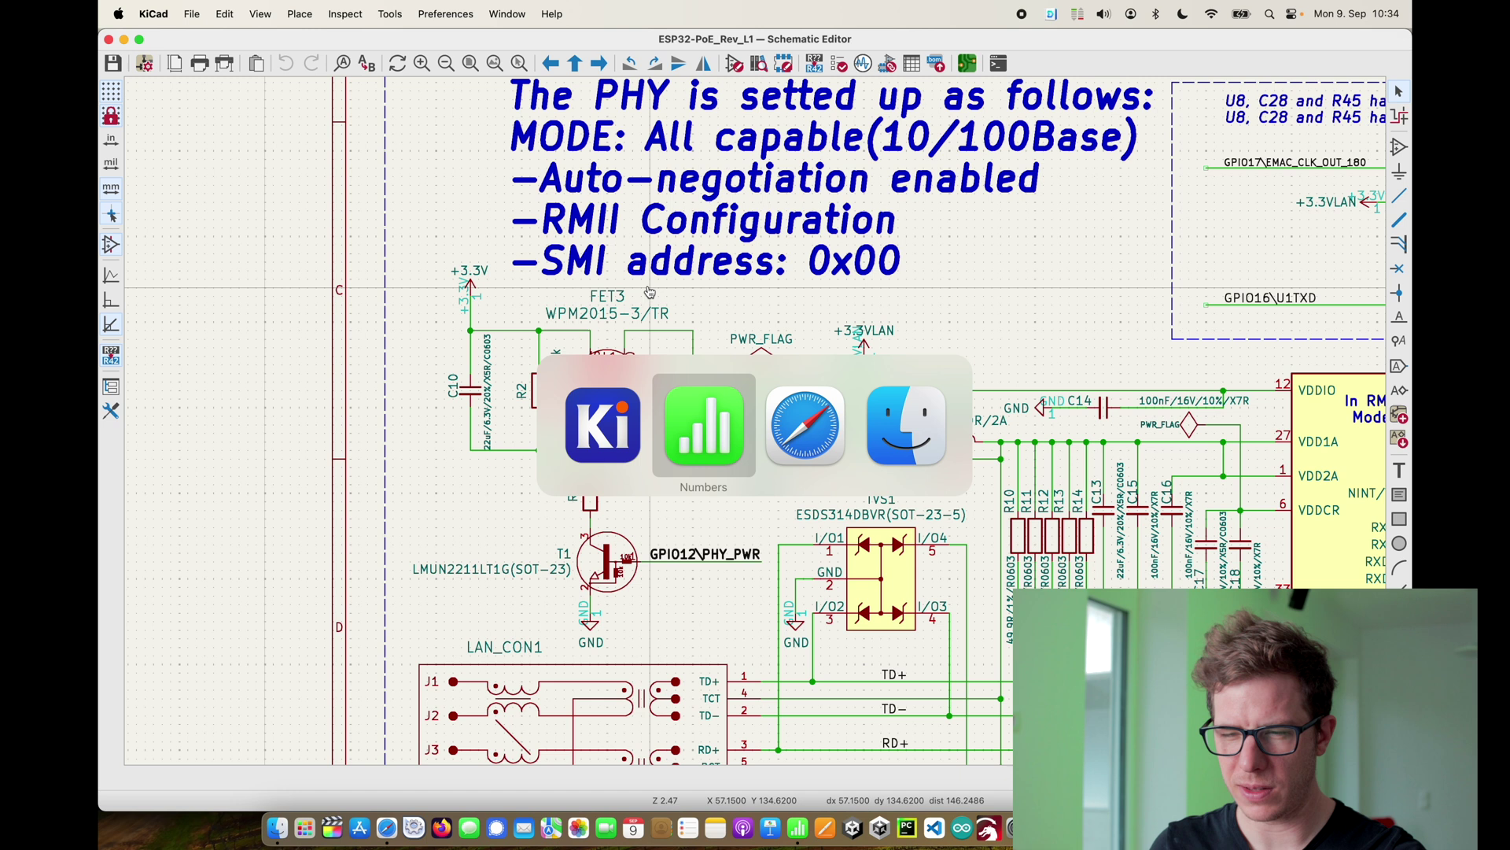
pyautogui.press('super+Tab')
pyautogui.press('Tab')
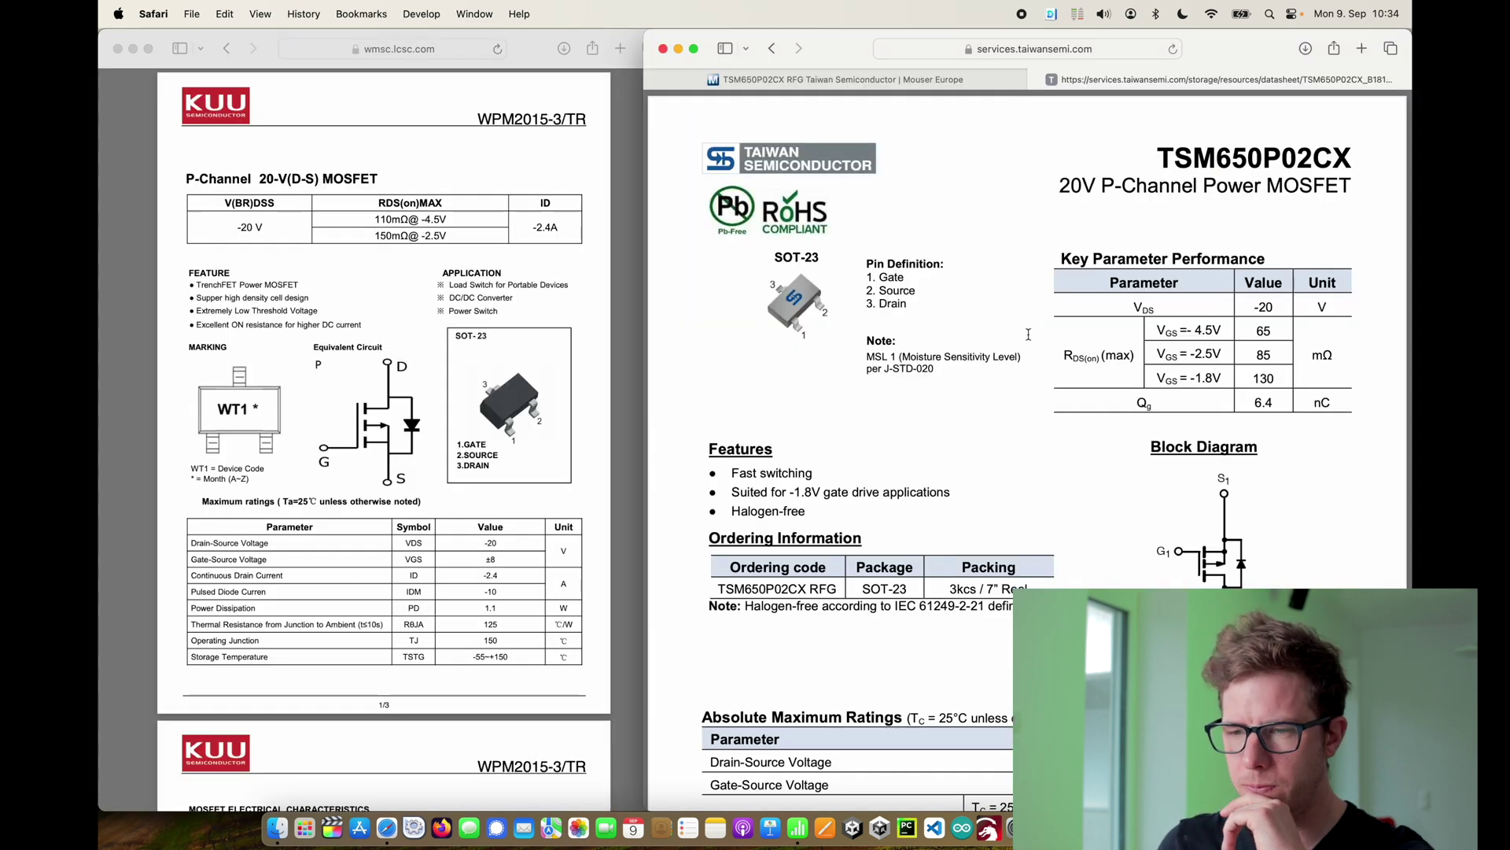
pyautogui.scroll(-2, 513, 468)
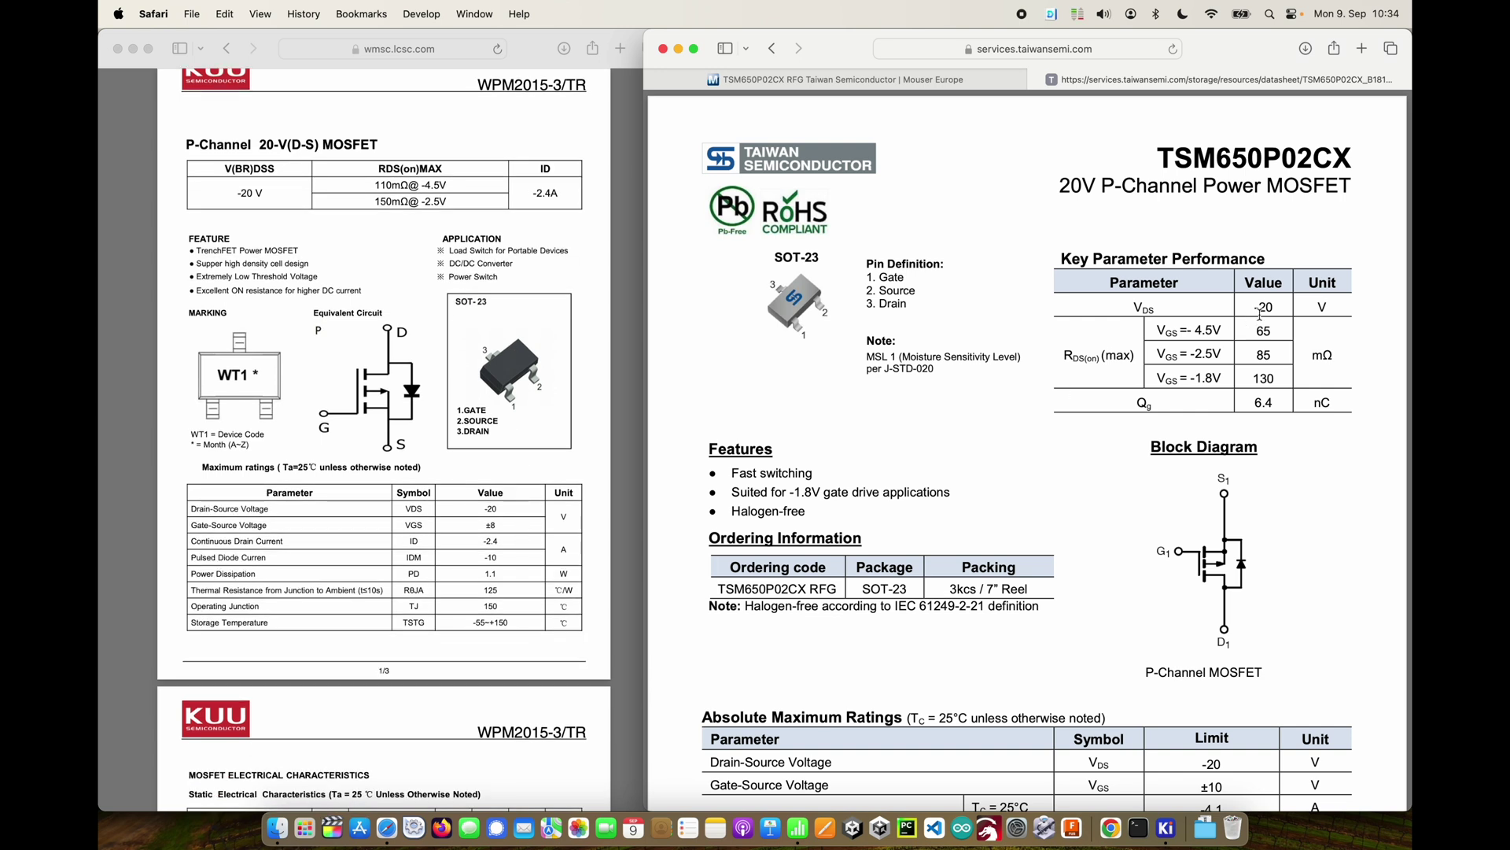
pyautogui.scroll(-4, 1243, 472)
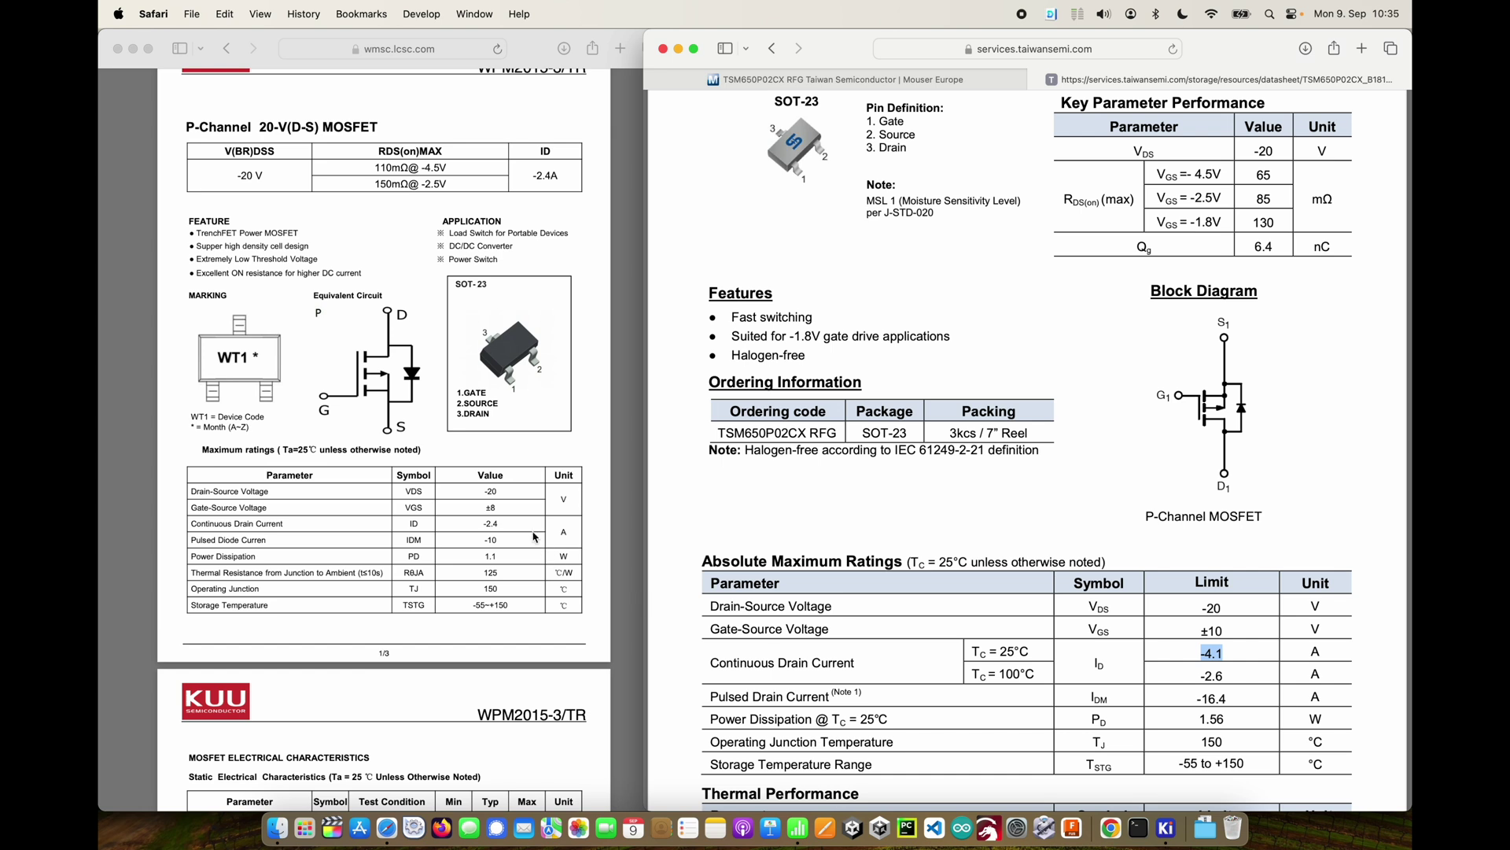
pyautogui.scroll(2, 1224, 459)
pyautogui.scroll(2, 1237, 483)
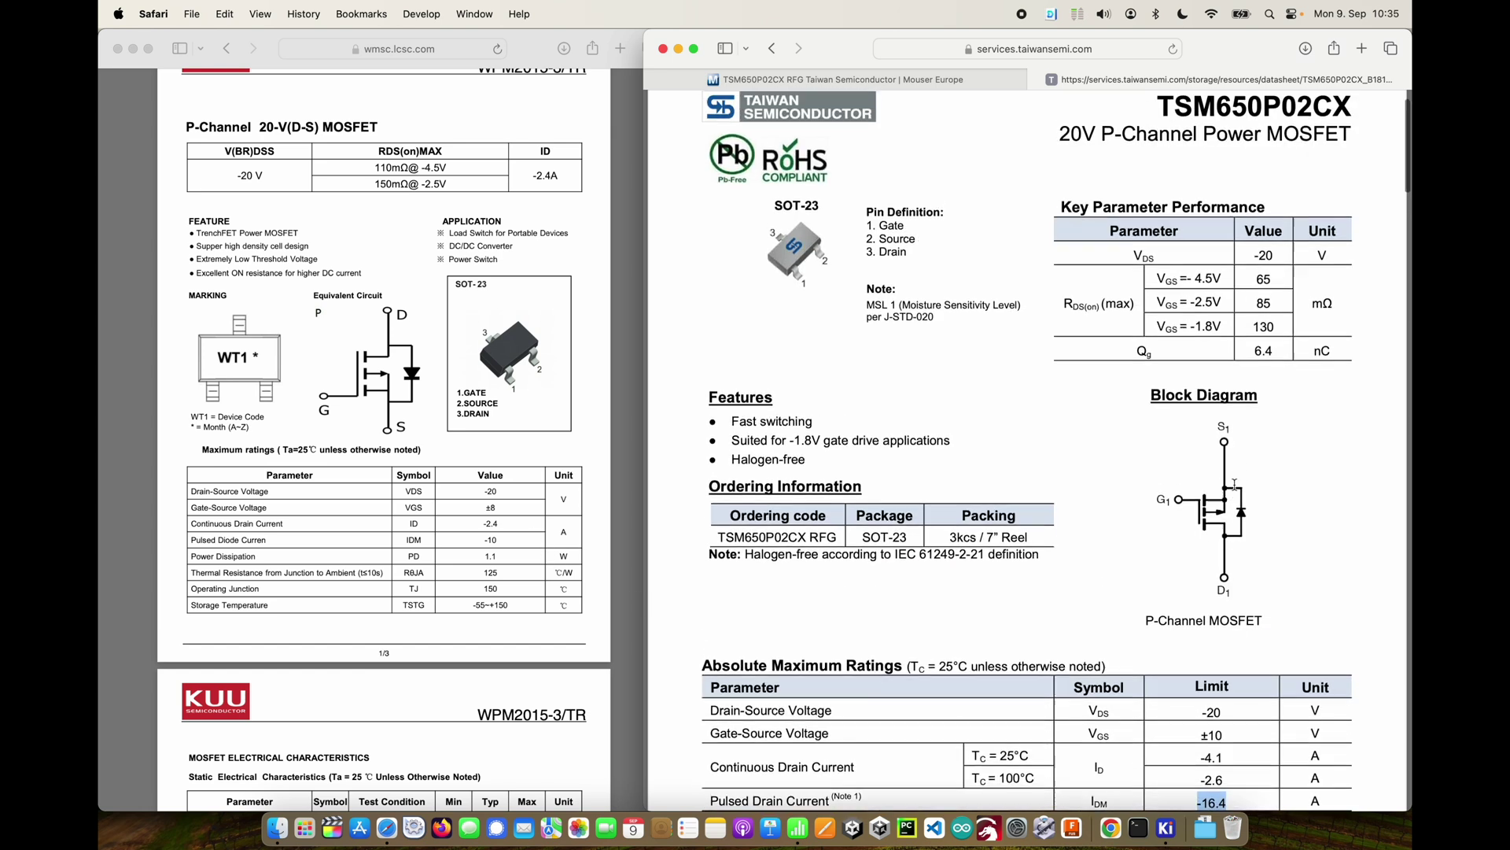
pyautogui.moveTo(1106, 182); pyautogui.dragTo(1319, 185)
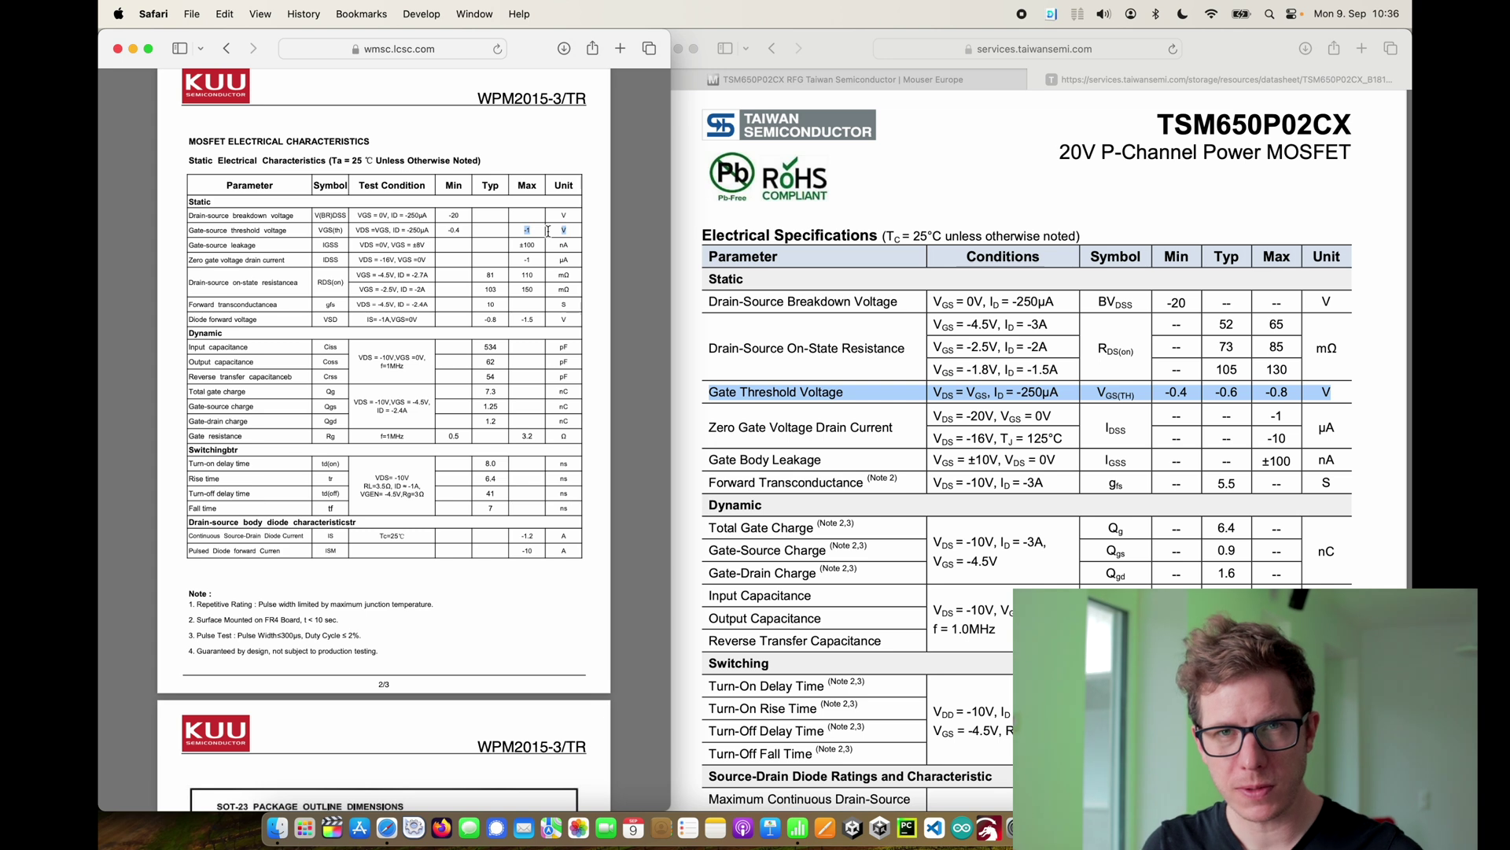
# - Compare the maximum gate threshold voltage and electrical characteristics in the two MOSFET datasheets
pyautogui.click(1287, 388)
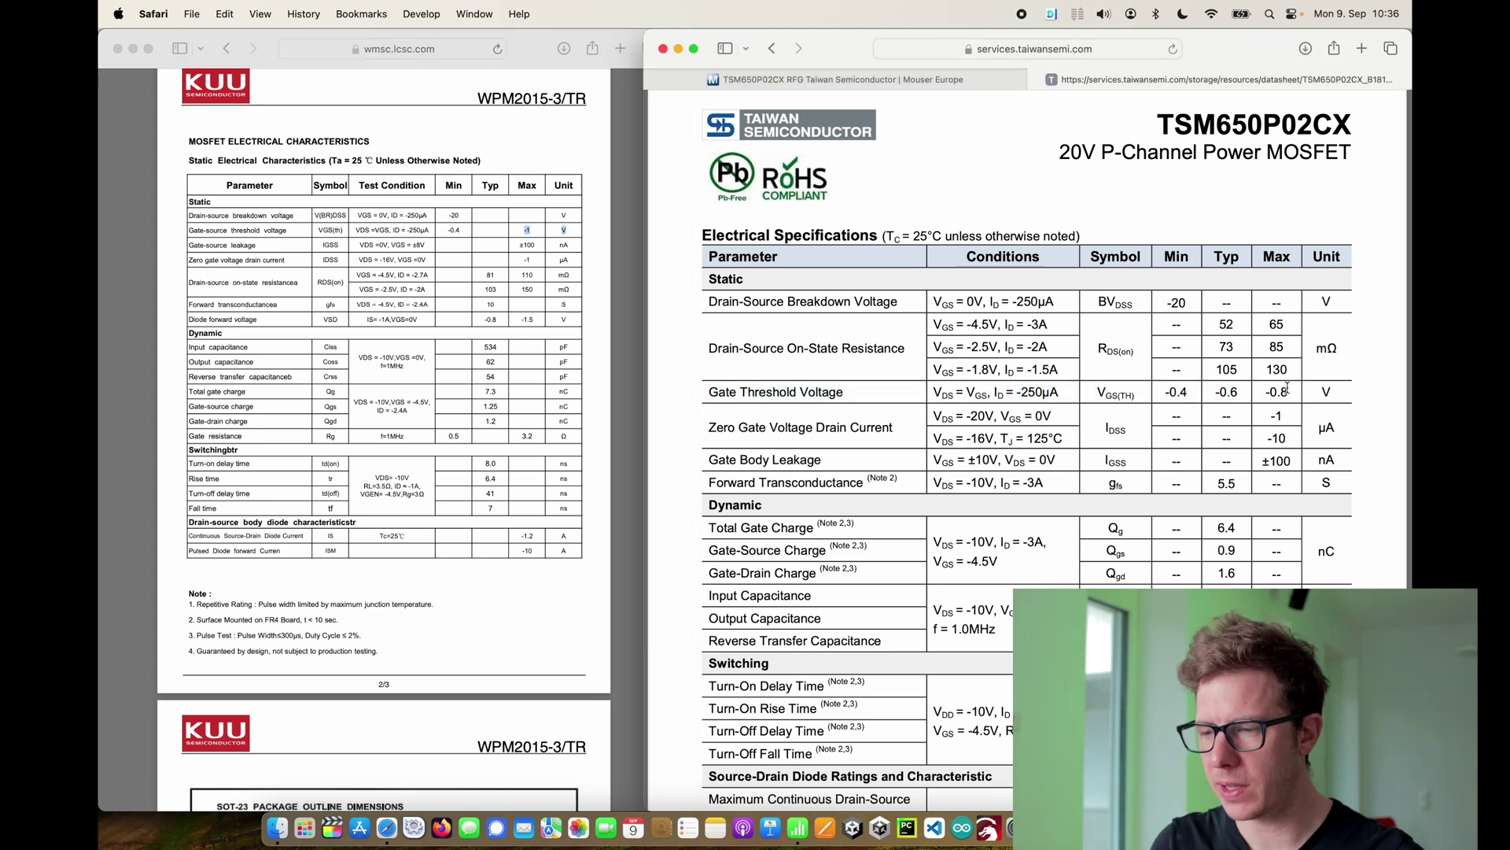
pyautogui.moveTo(1296, 387); pyautogui.dragTo(1264, 388)
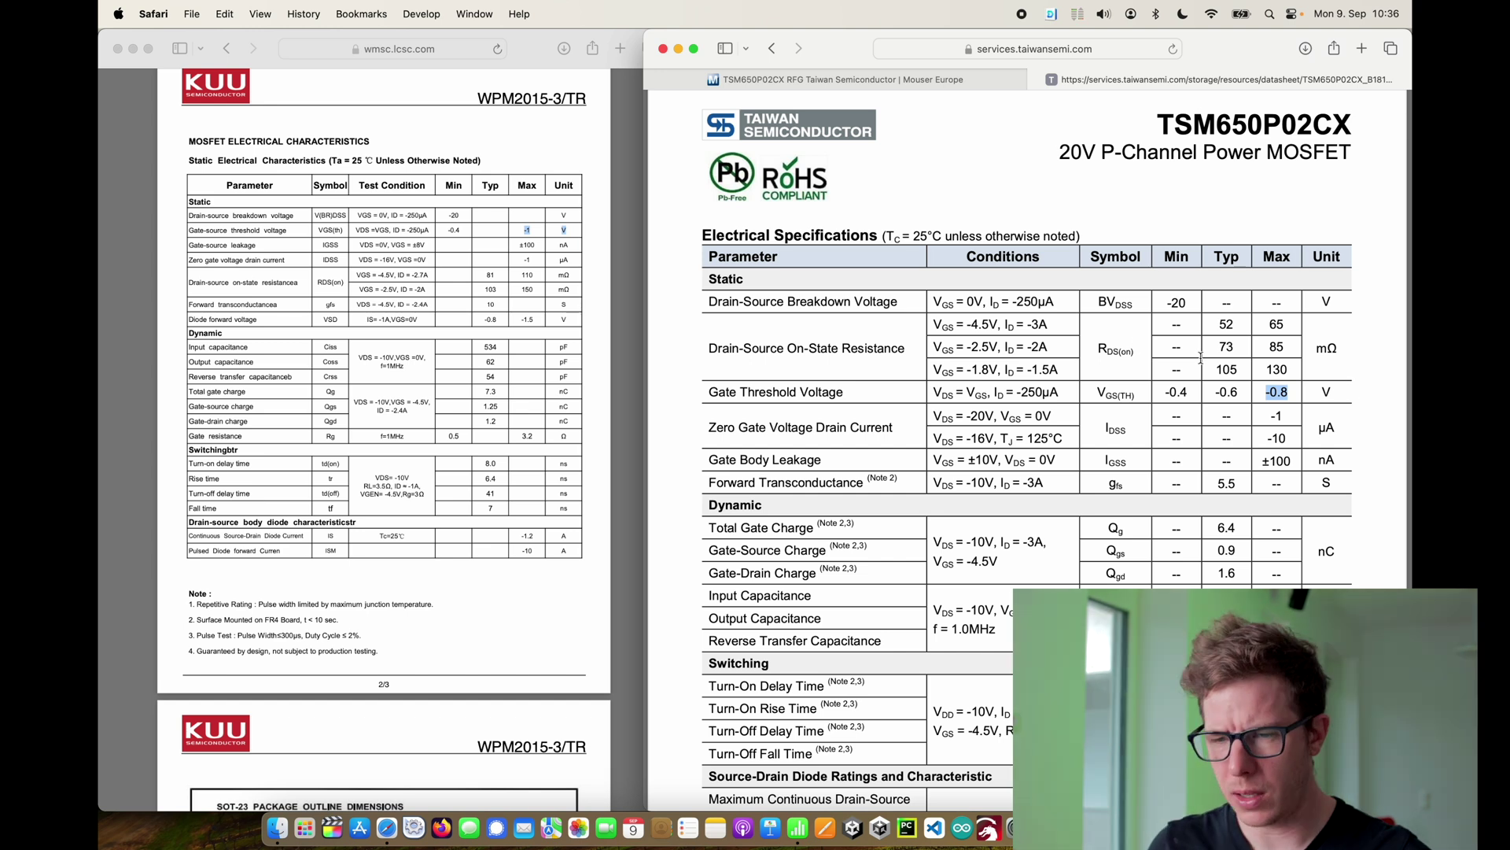
pyautogui.click(251, 299)
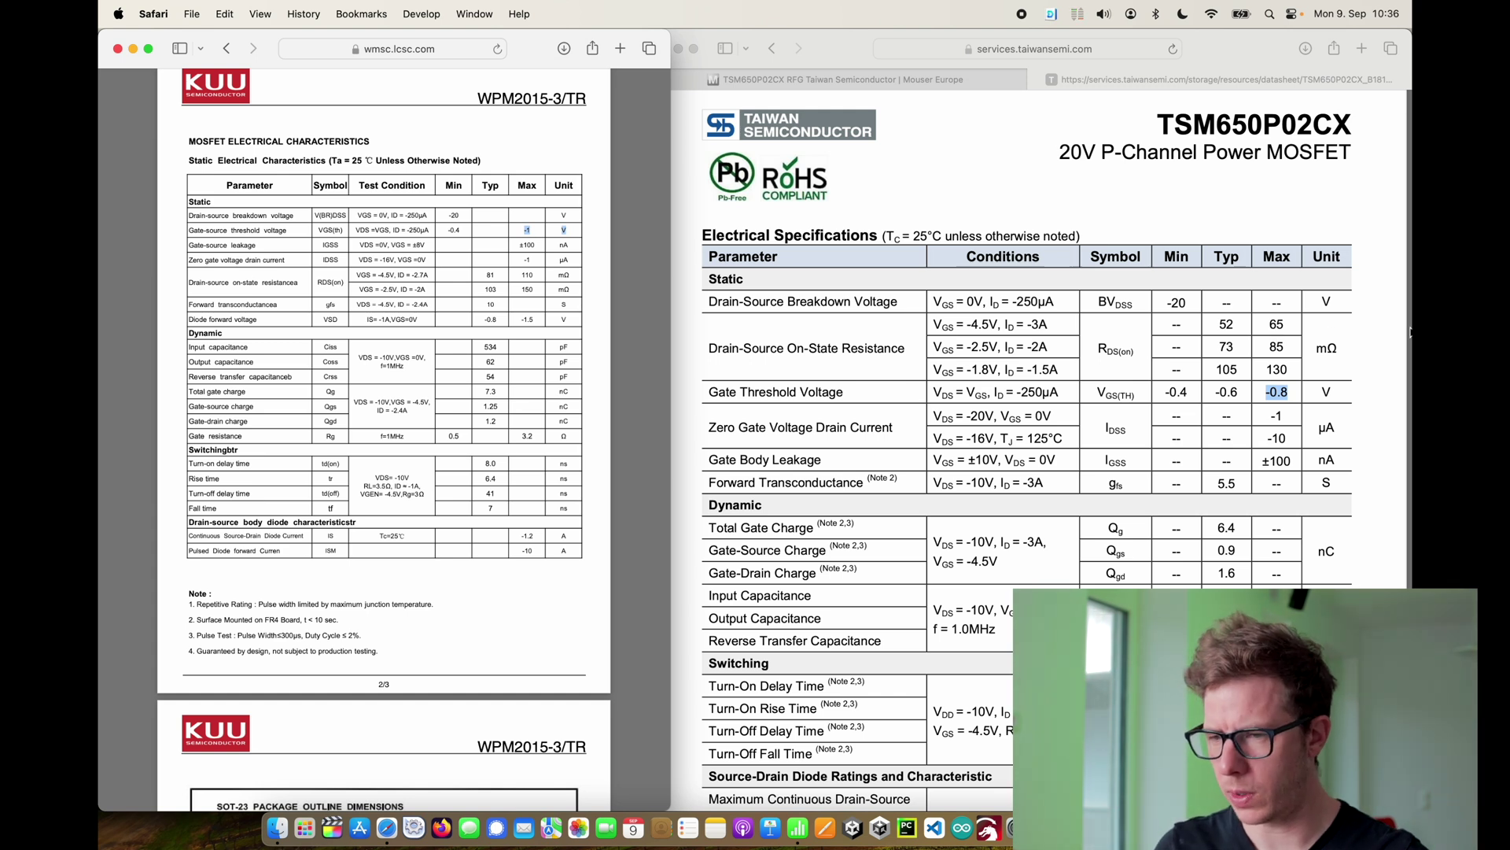
pyautogui.scroll(10, 1410, 331)
pyautogui.scroll(5, 384, 440)
# - Switch back to the Numbers bill of materials and open the Alibaba link for the LAN_CON1 connector RJP-003TC1(LPJ4112CNL)
pyautogui.press('super+grave')
pyautogui.press('super+Tab')
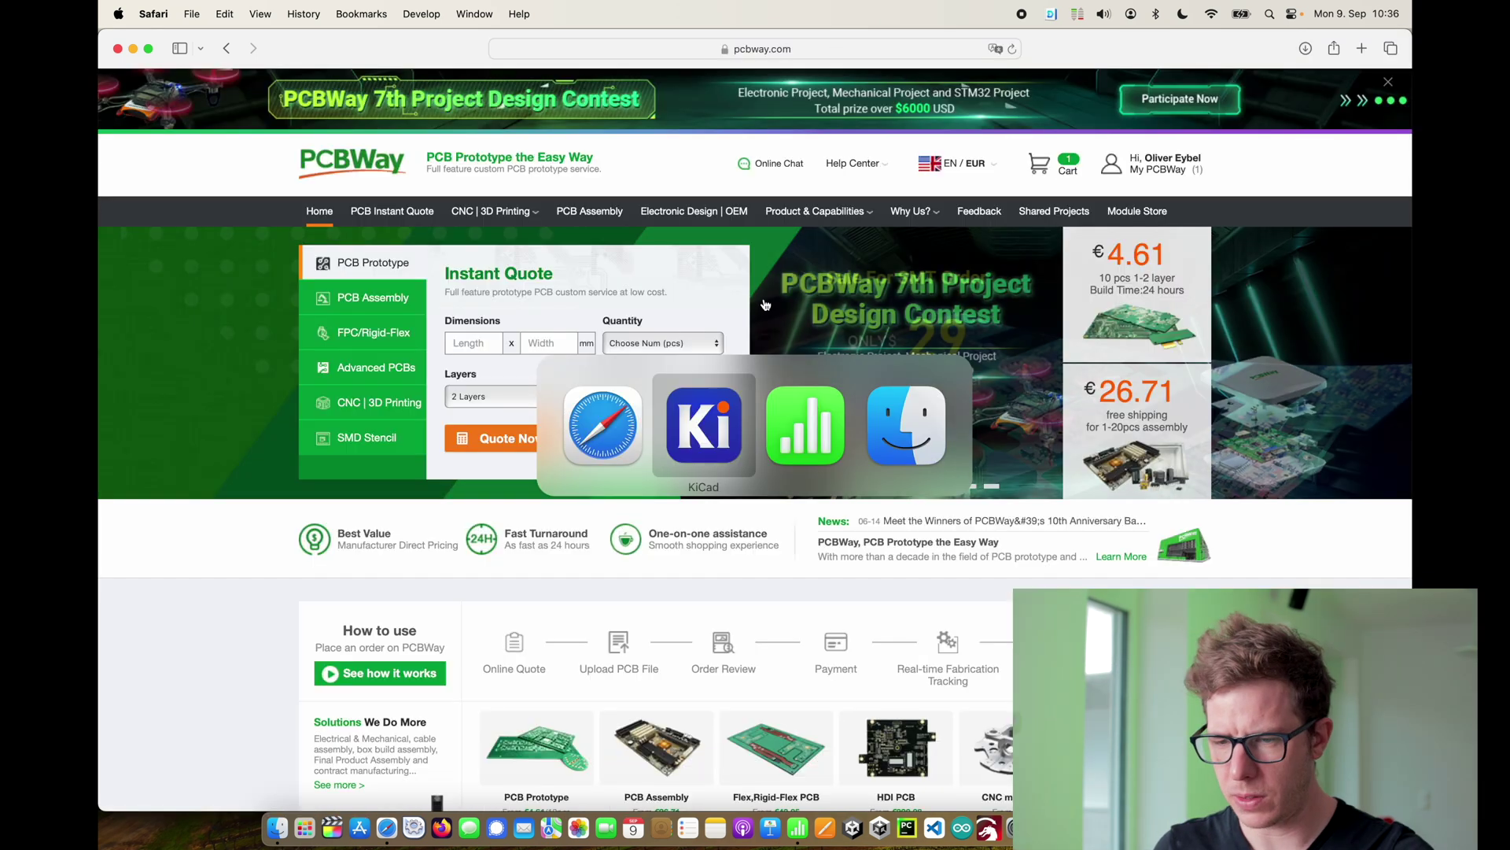
pyautogui.press('super+Tab')
pyautogui.press('Tab')
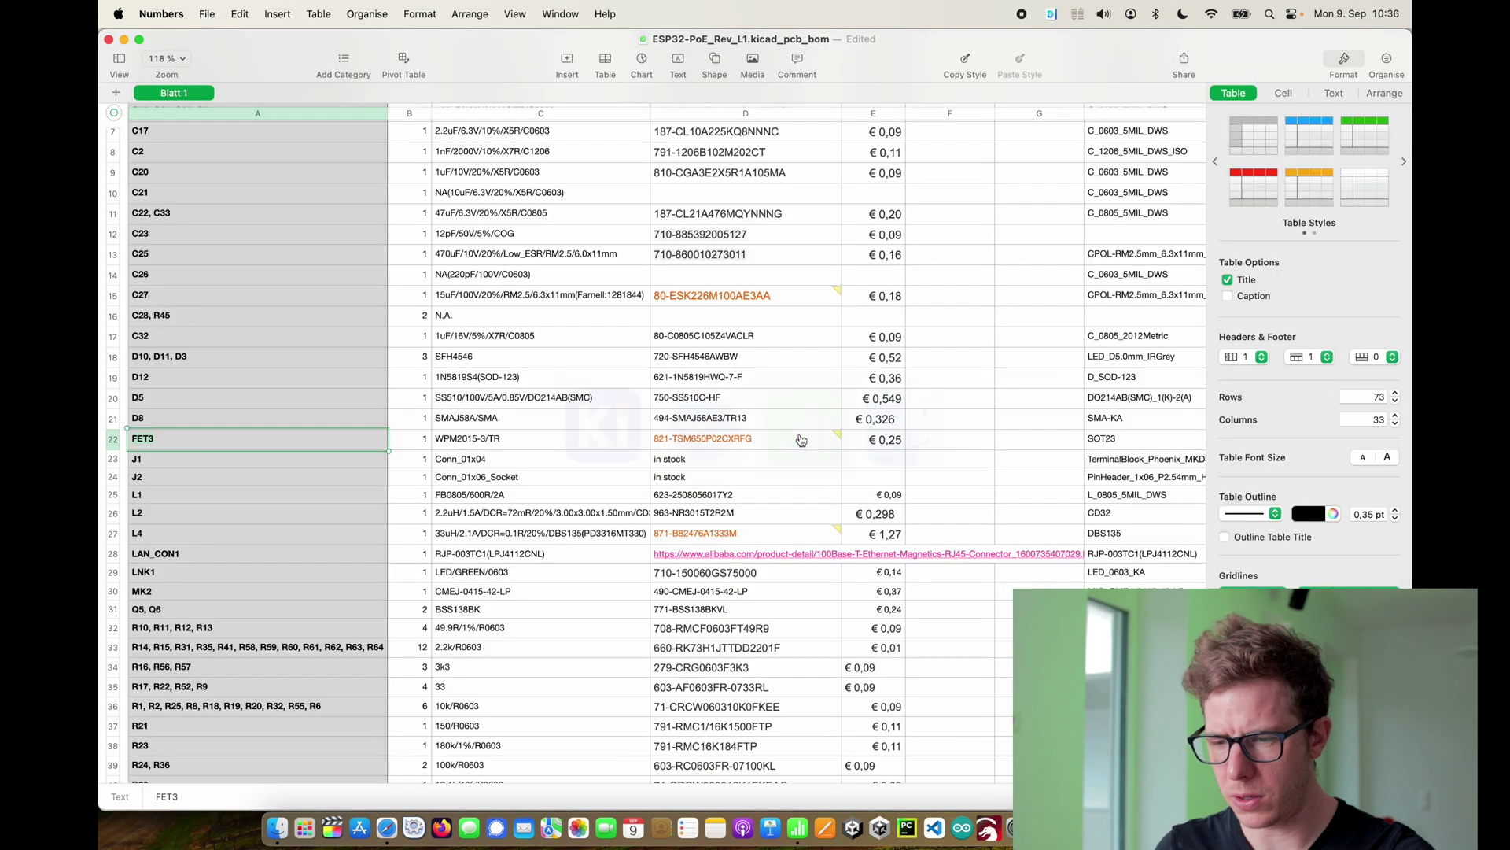
pyautogui.click(546, 555)
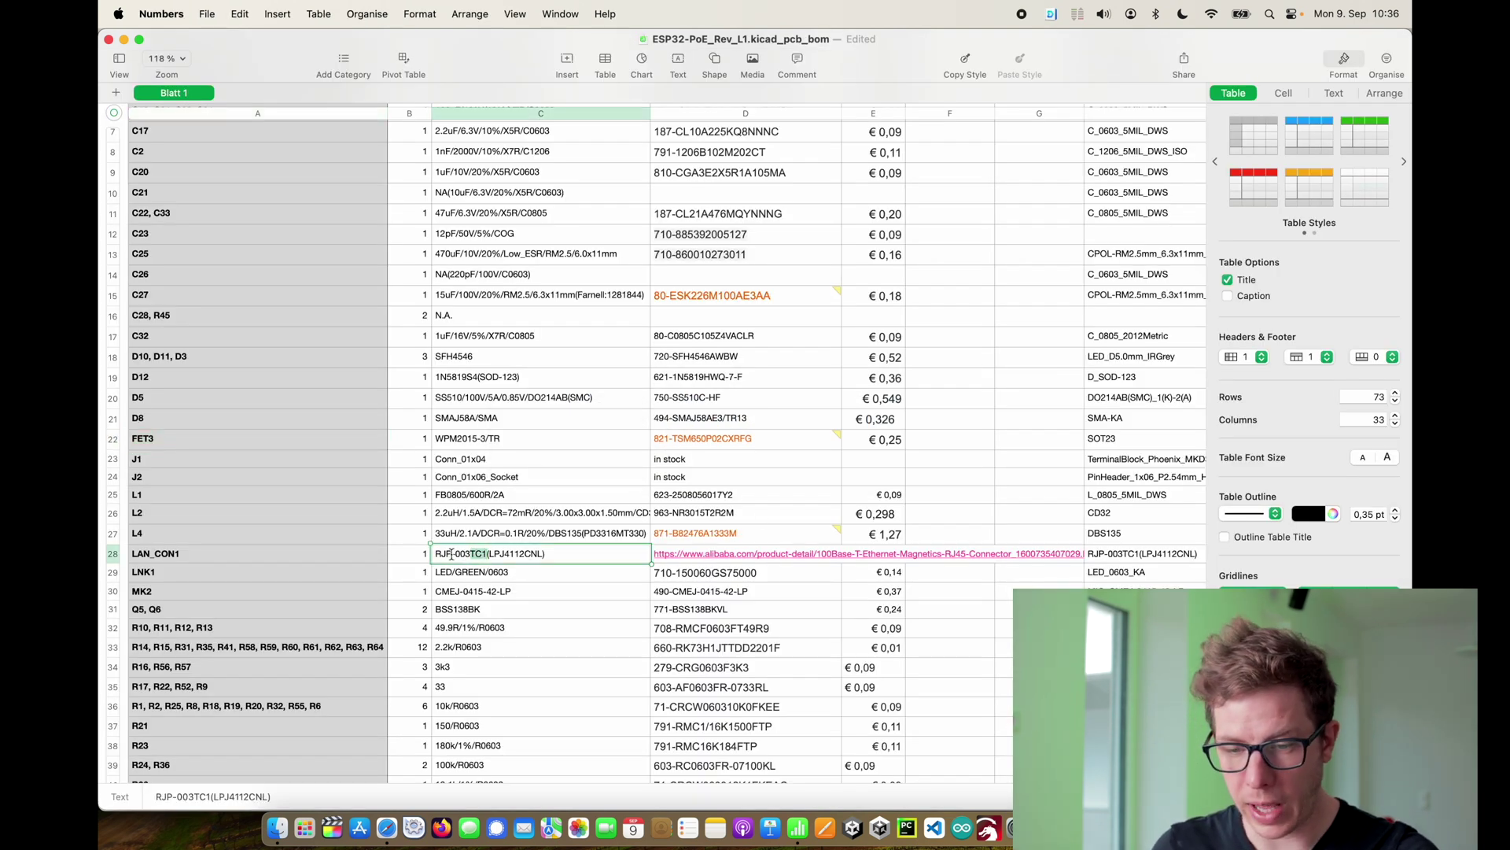
pyautogui.click(668, 554)
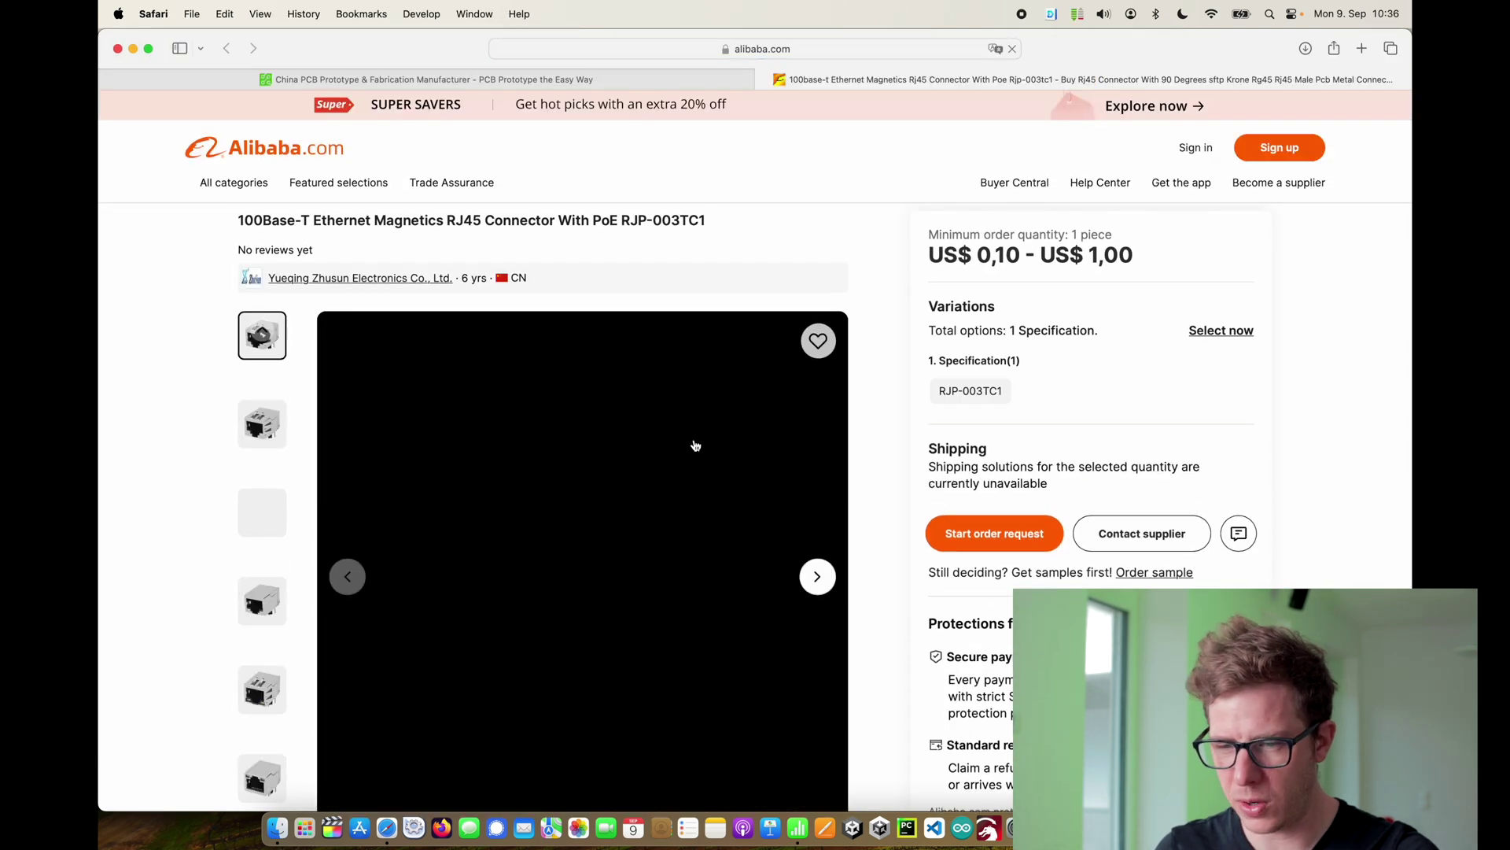
# - Review the Alibaba listing for the RJP-003TC1 RJ45 connector, including its images, price and supplier
pyautogui.scroll(-1, 550, 275)
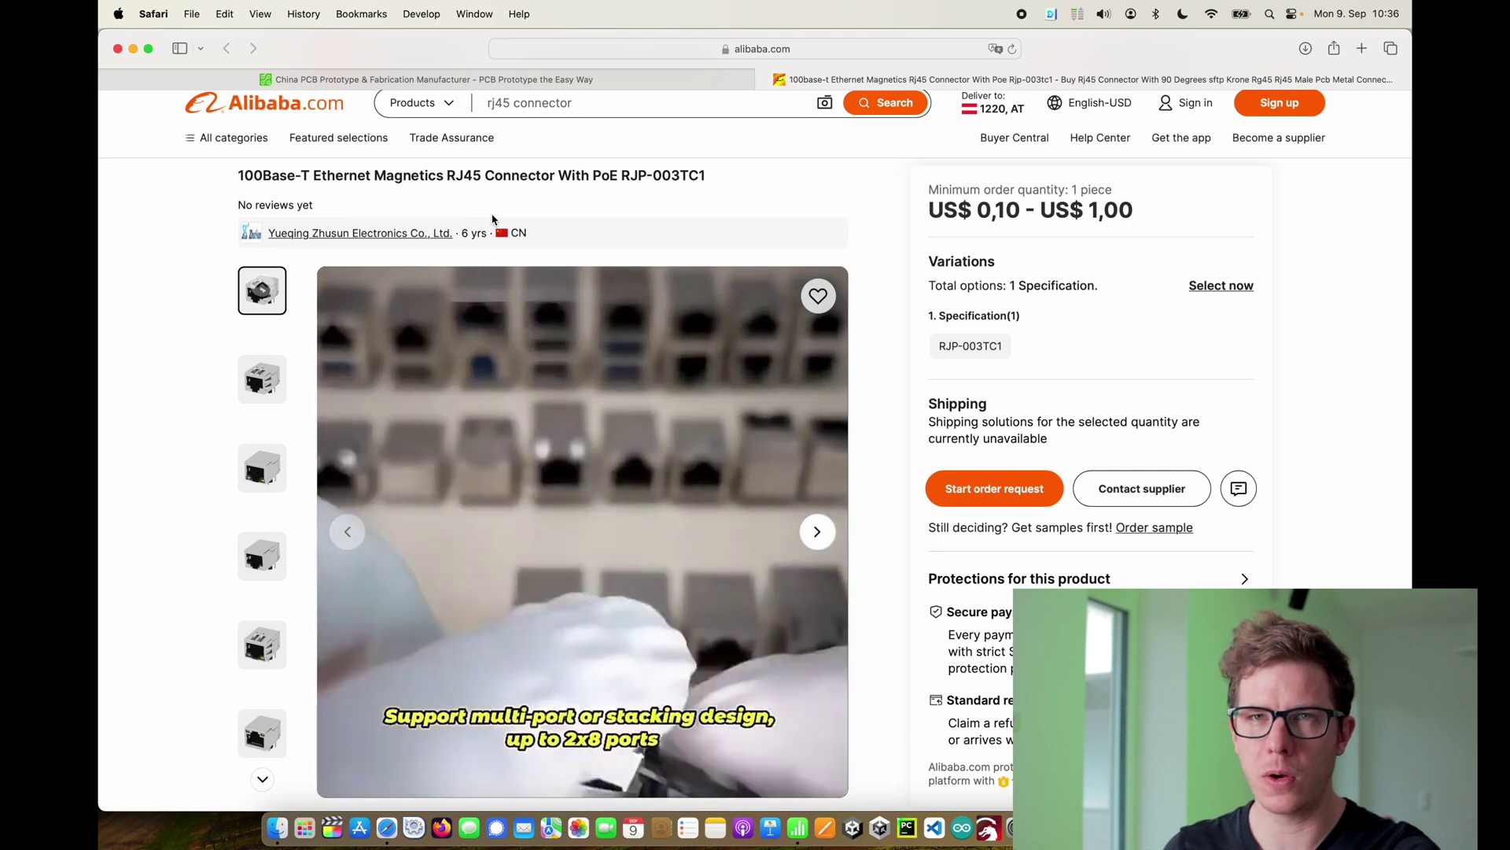
pyautogui.scroll(-5, 491, 216)
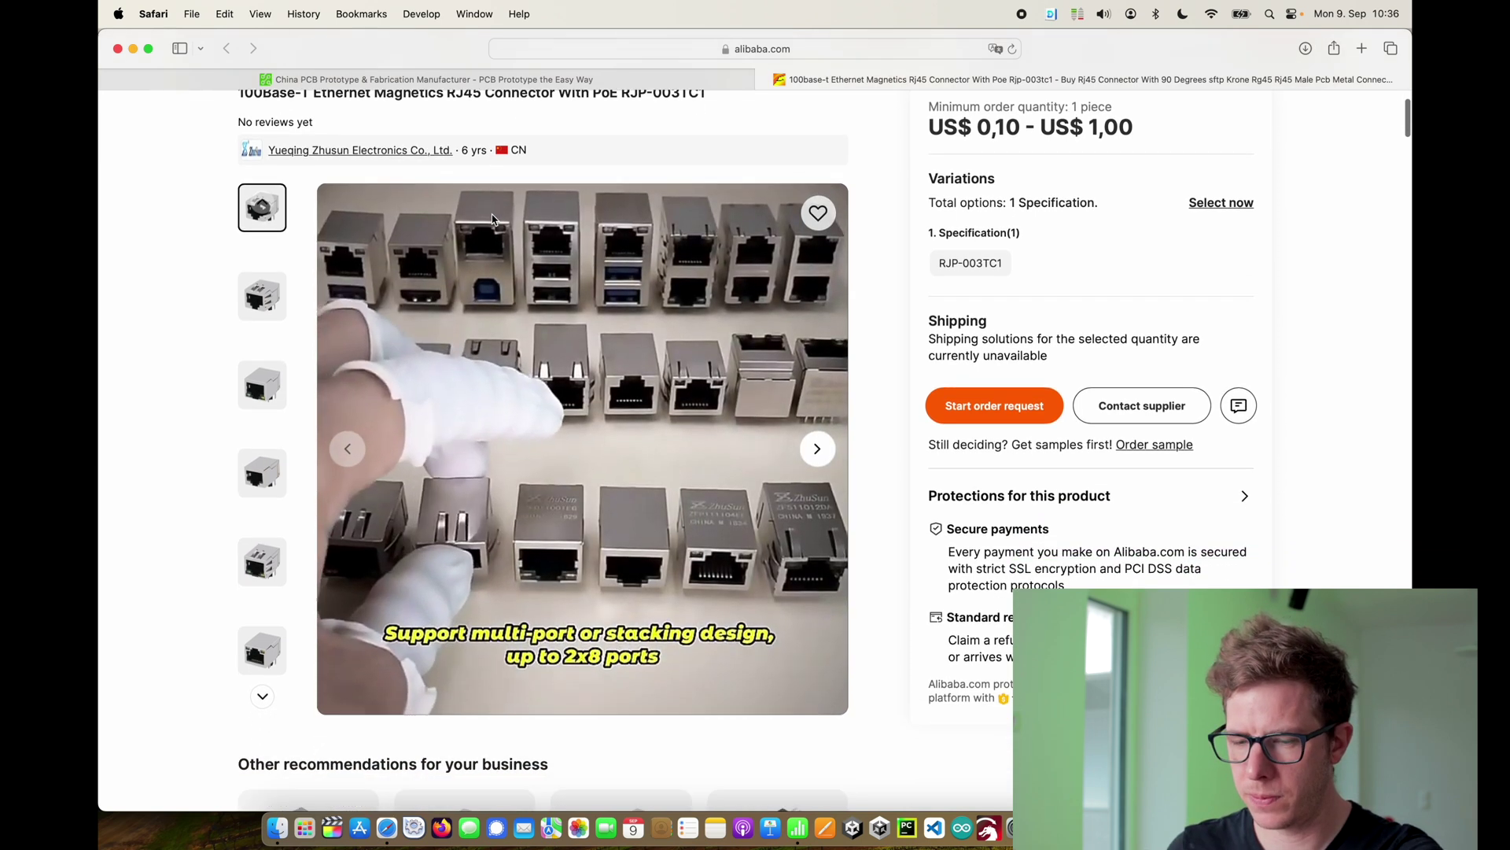
pyautogui.scroll(3, 492, 215)
pyautogui.scroll(2, 492, 216)
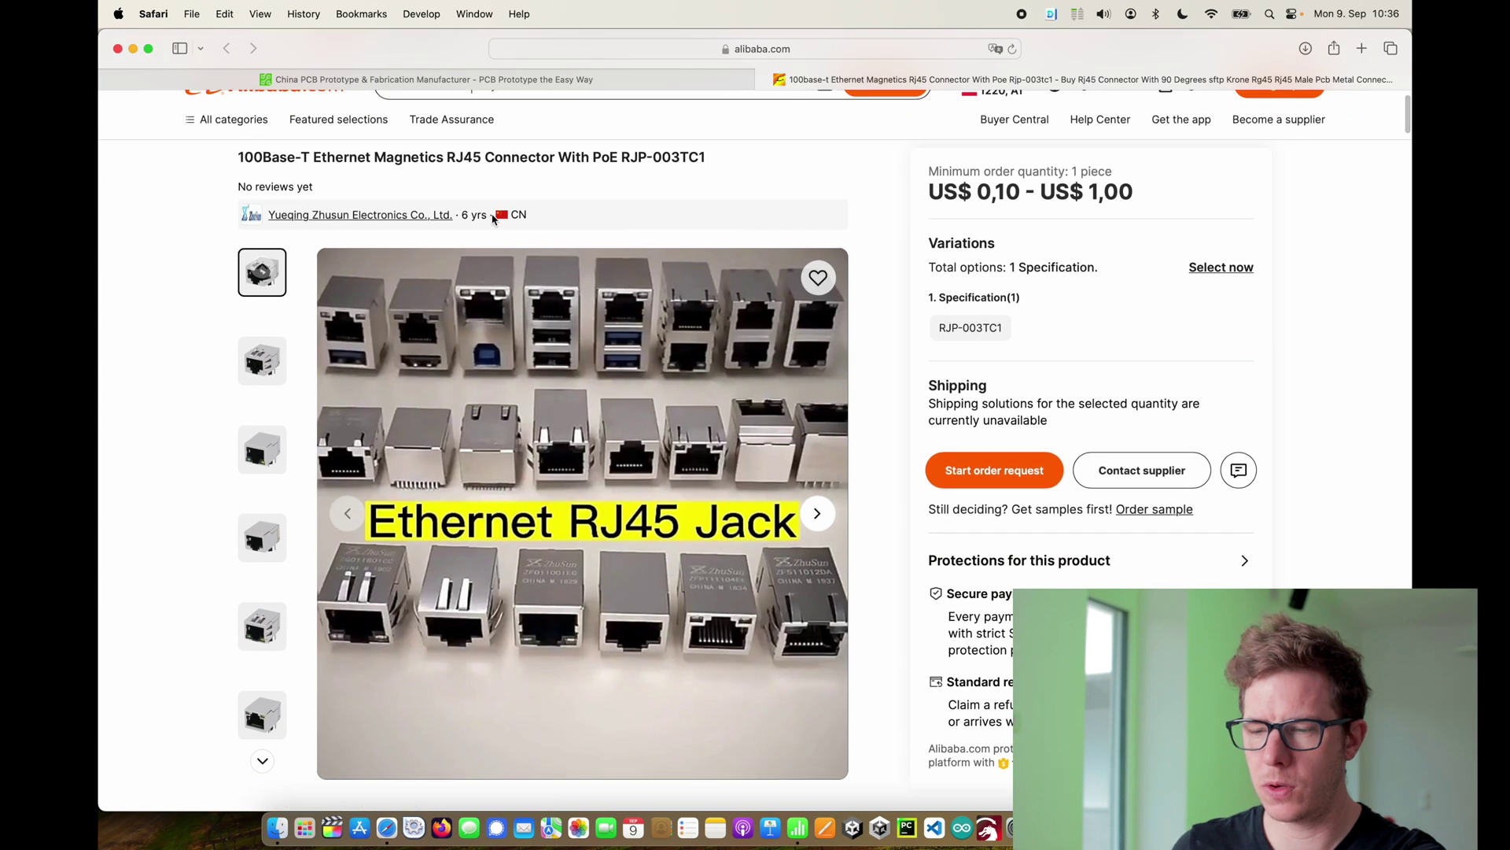
pyautogui.scroll(2, 492, 219)
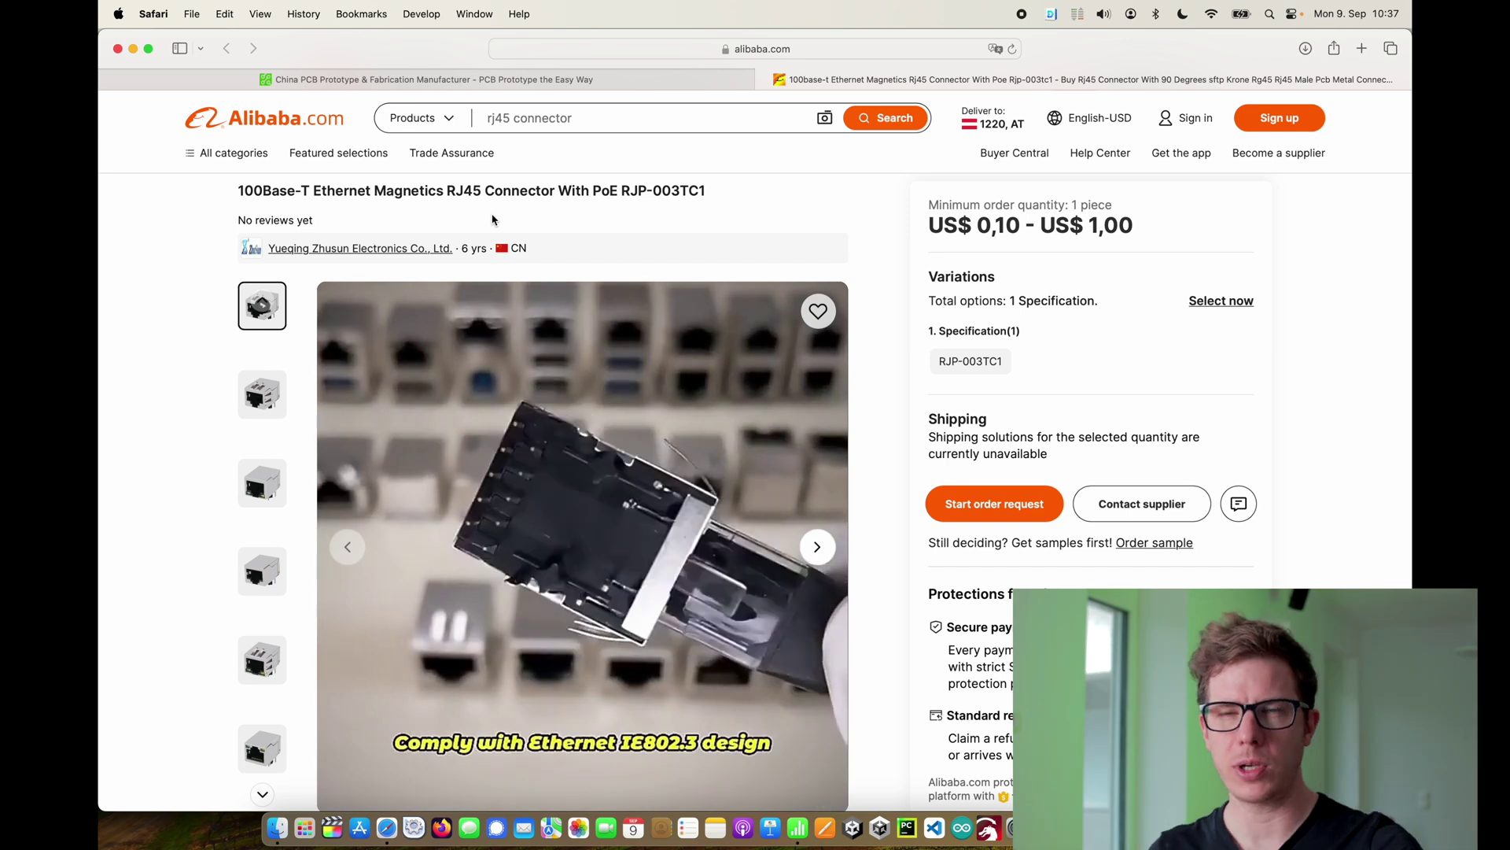
# - Open the LCSC link for U5, the TX4138(ESOIC-8), from the bill of materials and review its product page
pyautogui.press('super+Tab')
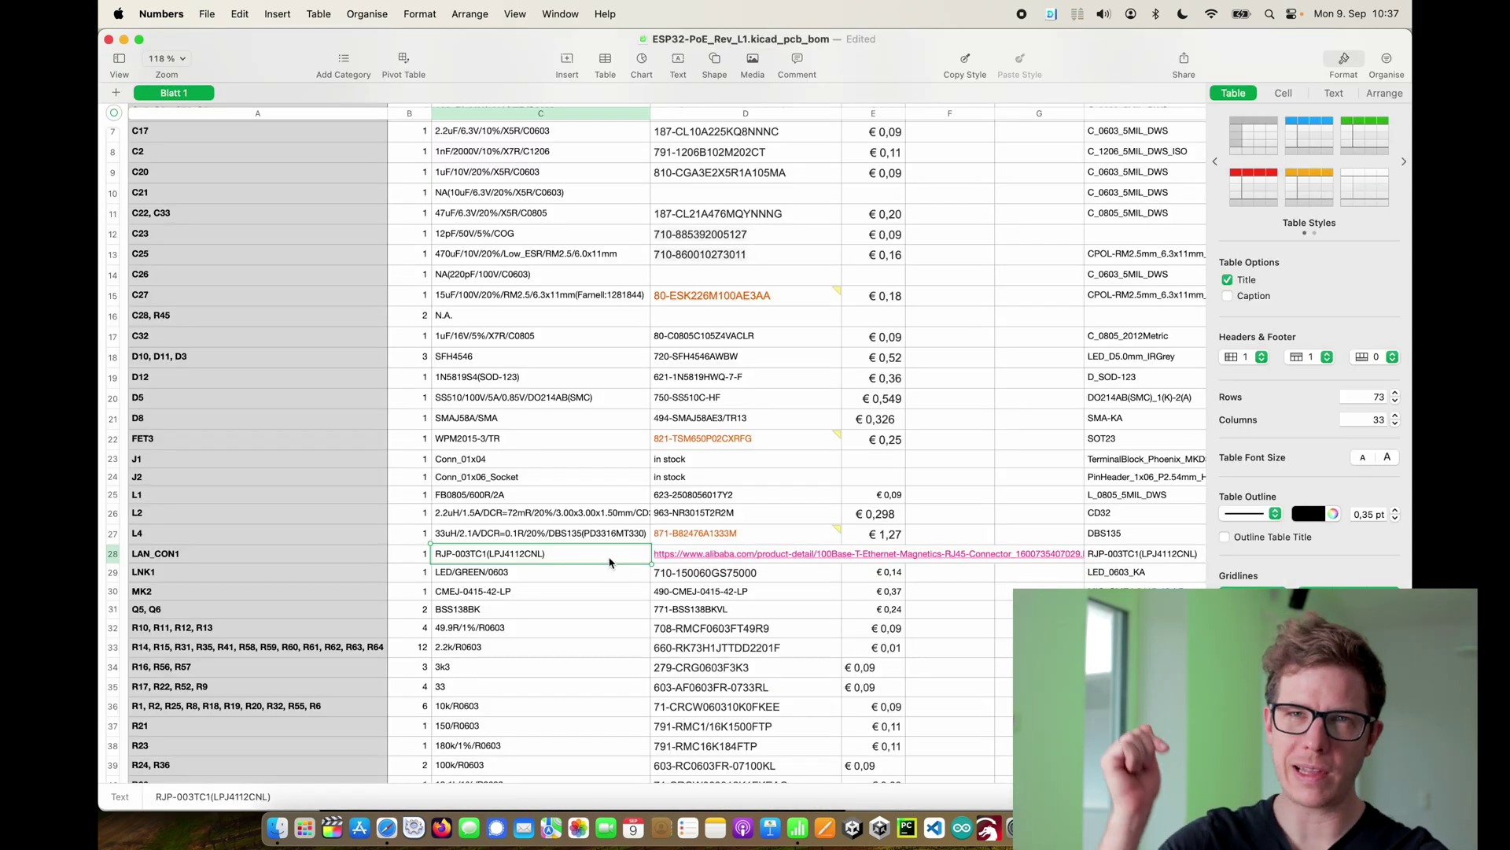
pyautogui.scroll(-10, 610, 562)
pyautogui.click(444, 400)
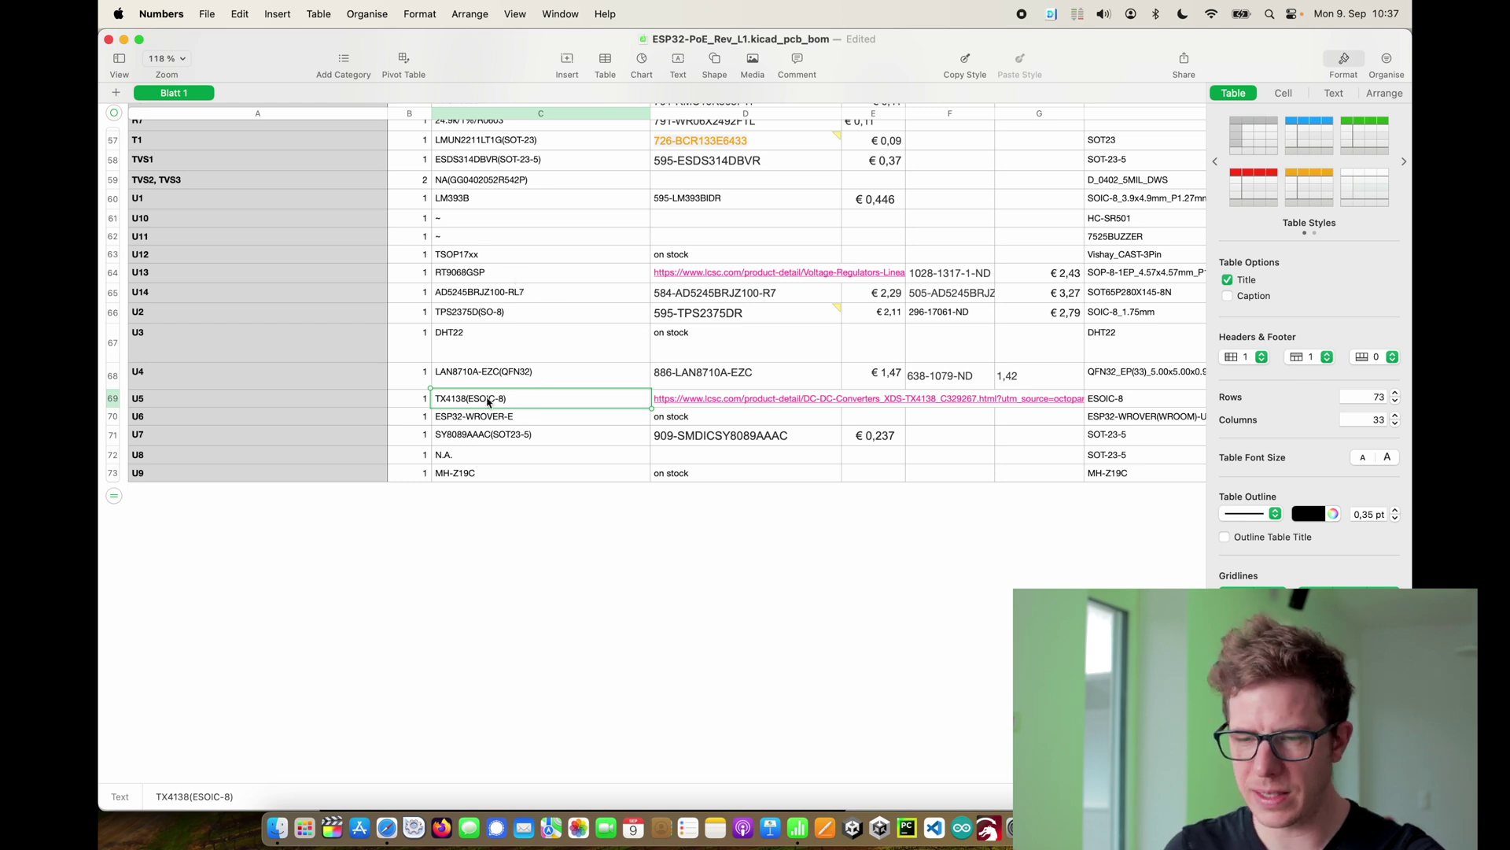
pyautogui.click(668, 399)
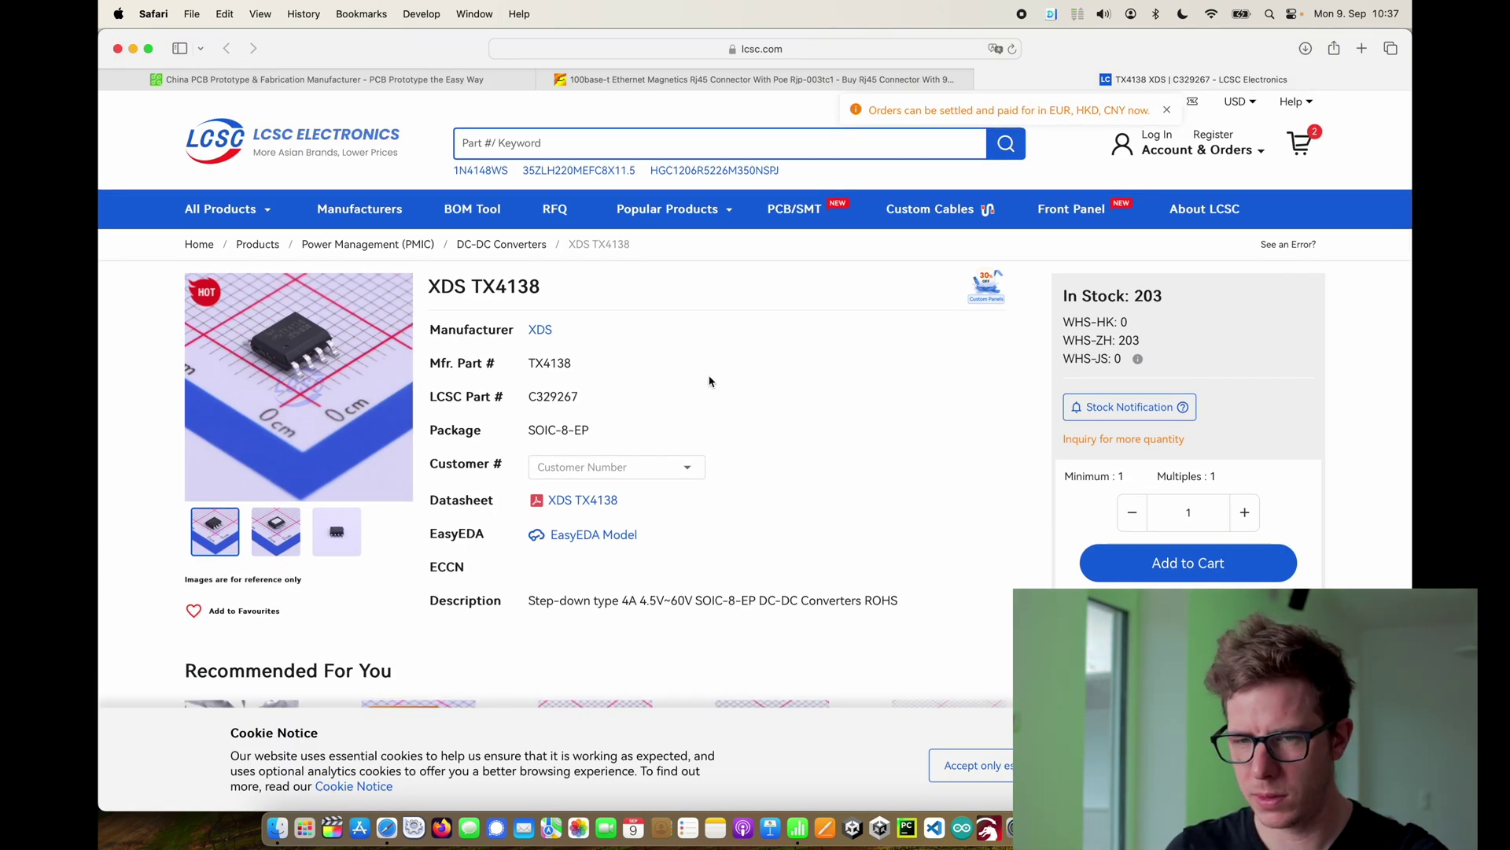
pyautogui.scroll(-3, 709, 382)
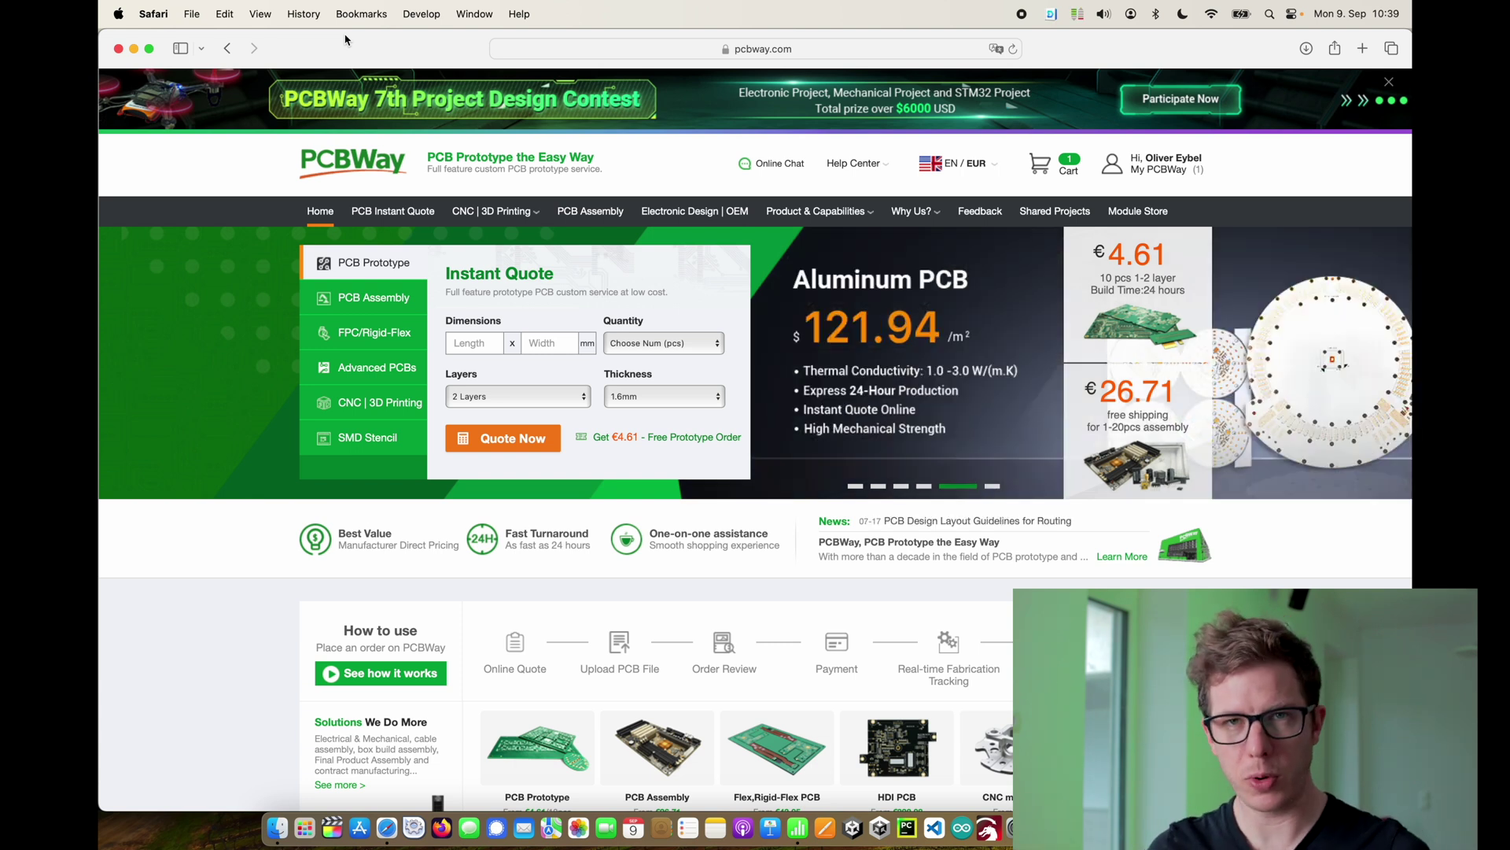
# - Open PCBWay's PCB instant quote page
pyautogui.click(387, 211)
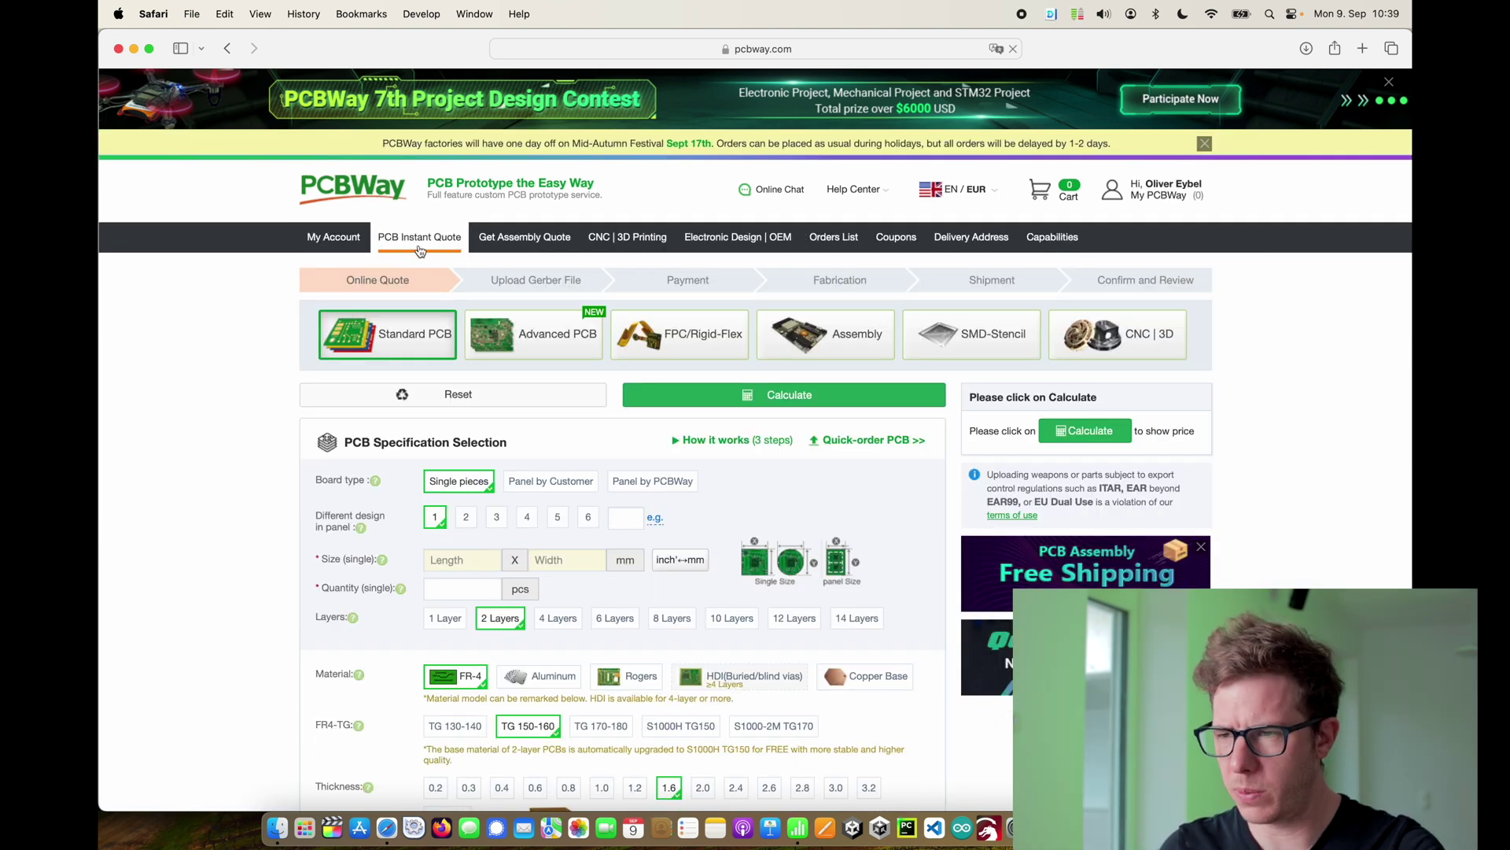
pyautogui.scroll(-3, 468, 425)
pyautogui.click(467, 435)
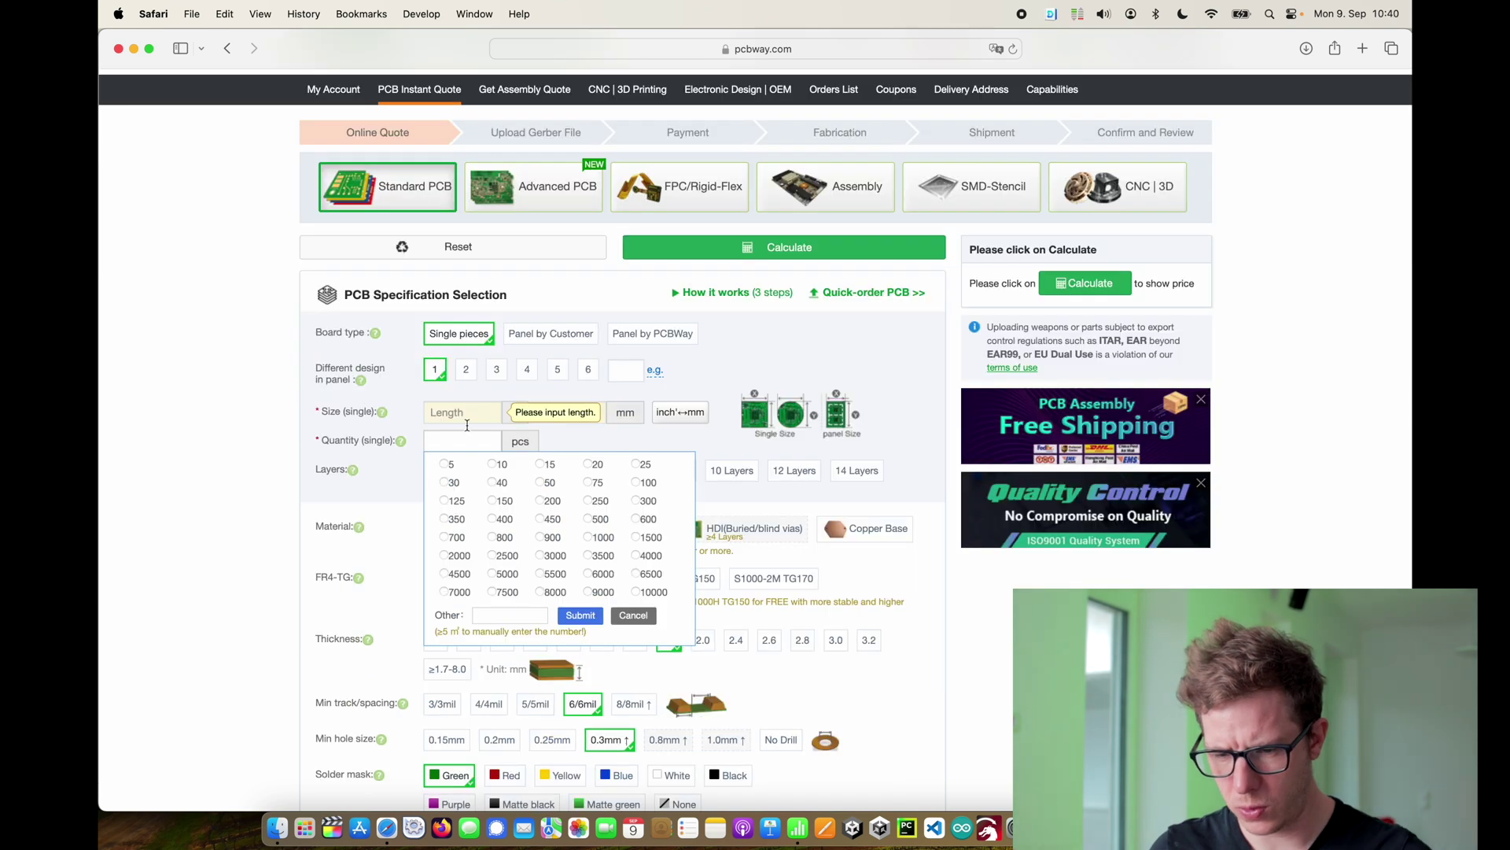
pyautogui.click(633, 615)
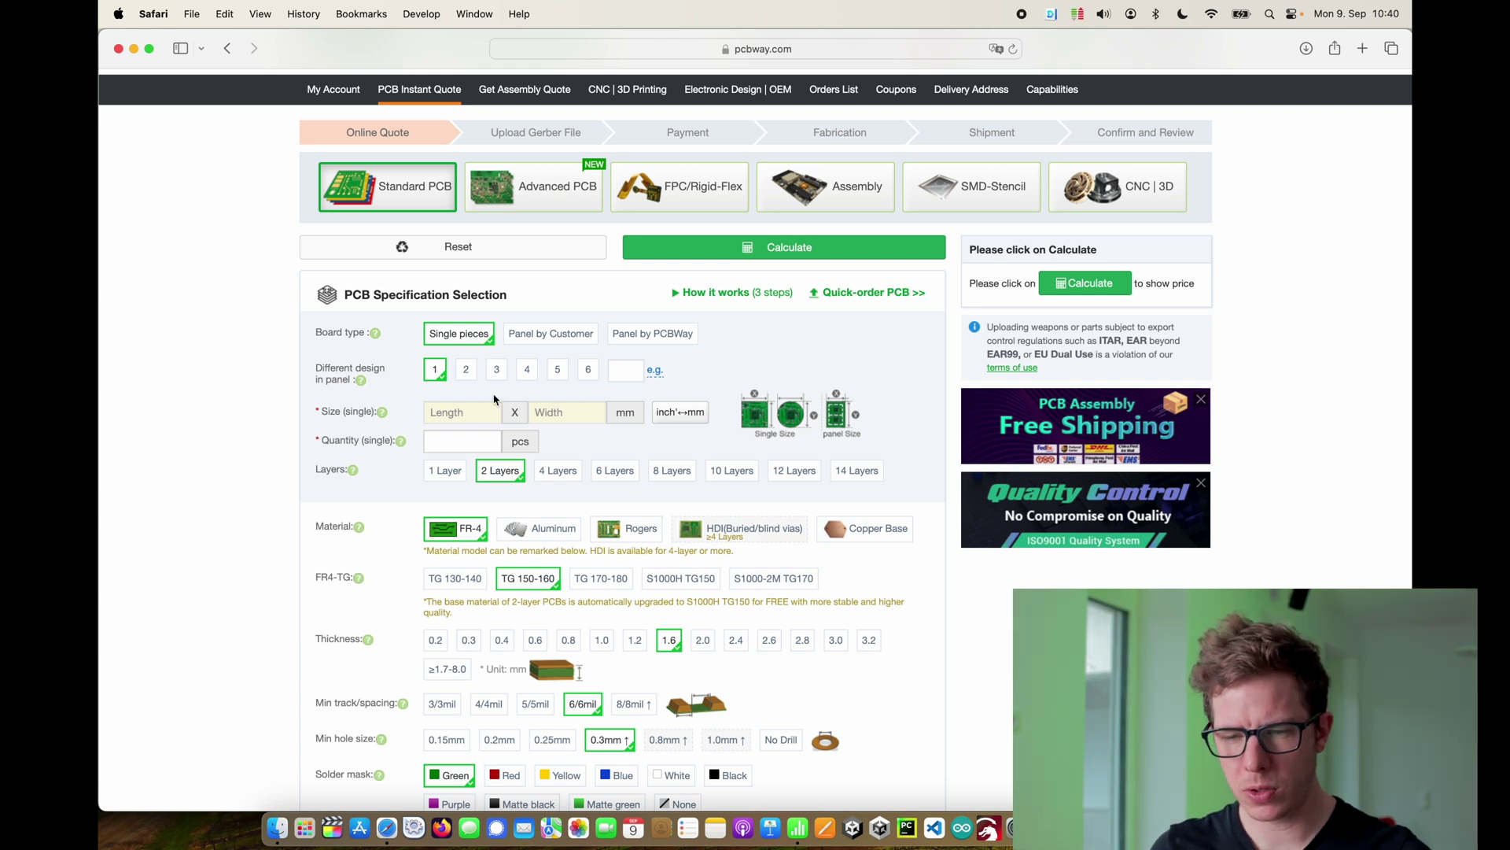
pyautogui.click(462, 412)
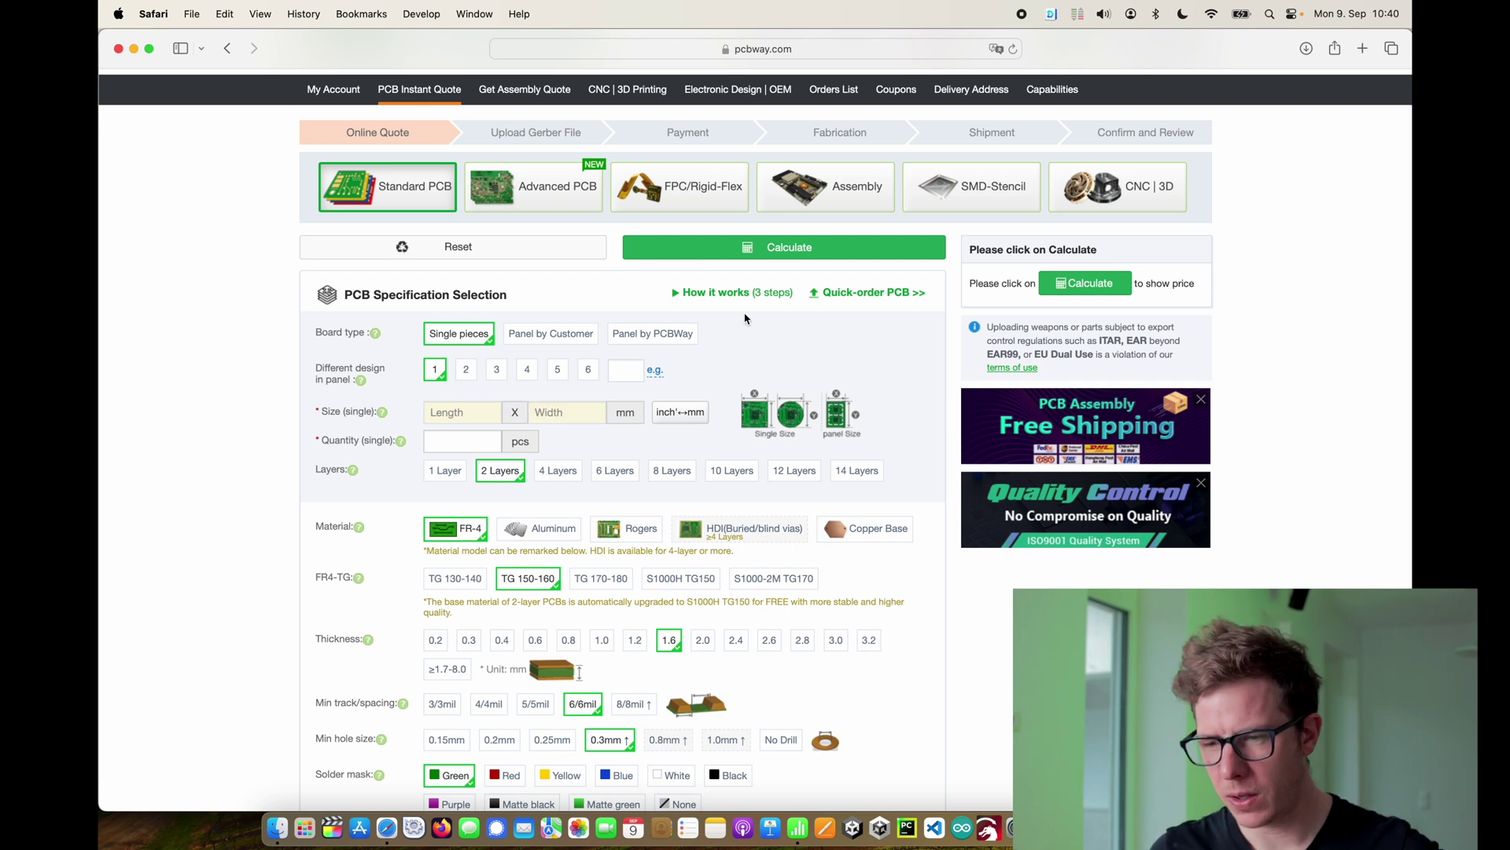
# - Switch to the quick-order PCB form and upload the Gerber archive ESP32-PoE_Rev_L1.kicad_pcb_gerber.zip
pyautogui.click(856, 302)
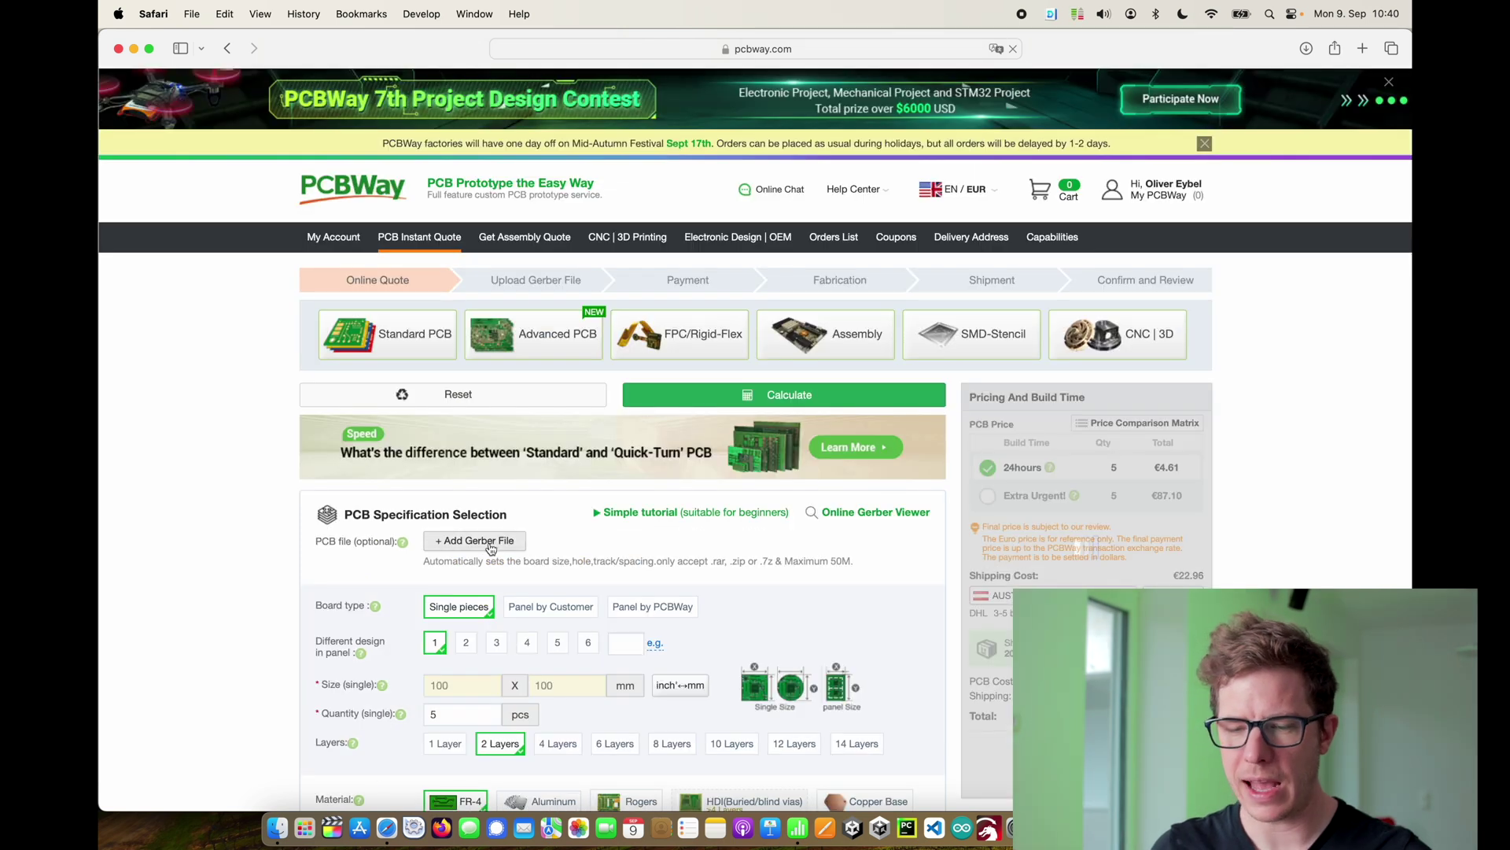
pyautogui.click(490, 543)
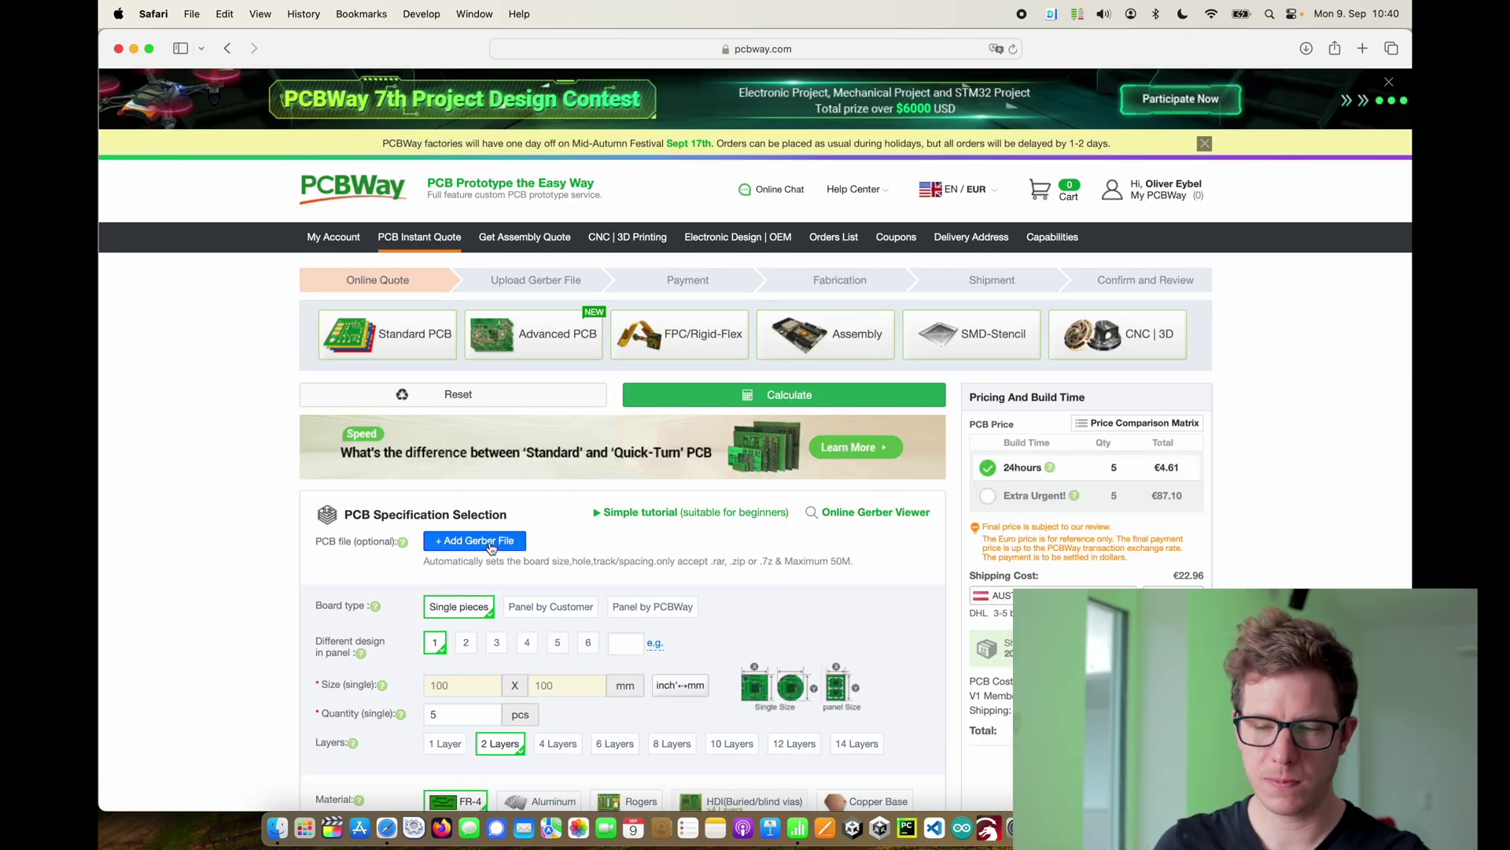
pyautogui.click(572, 214)
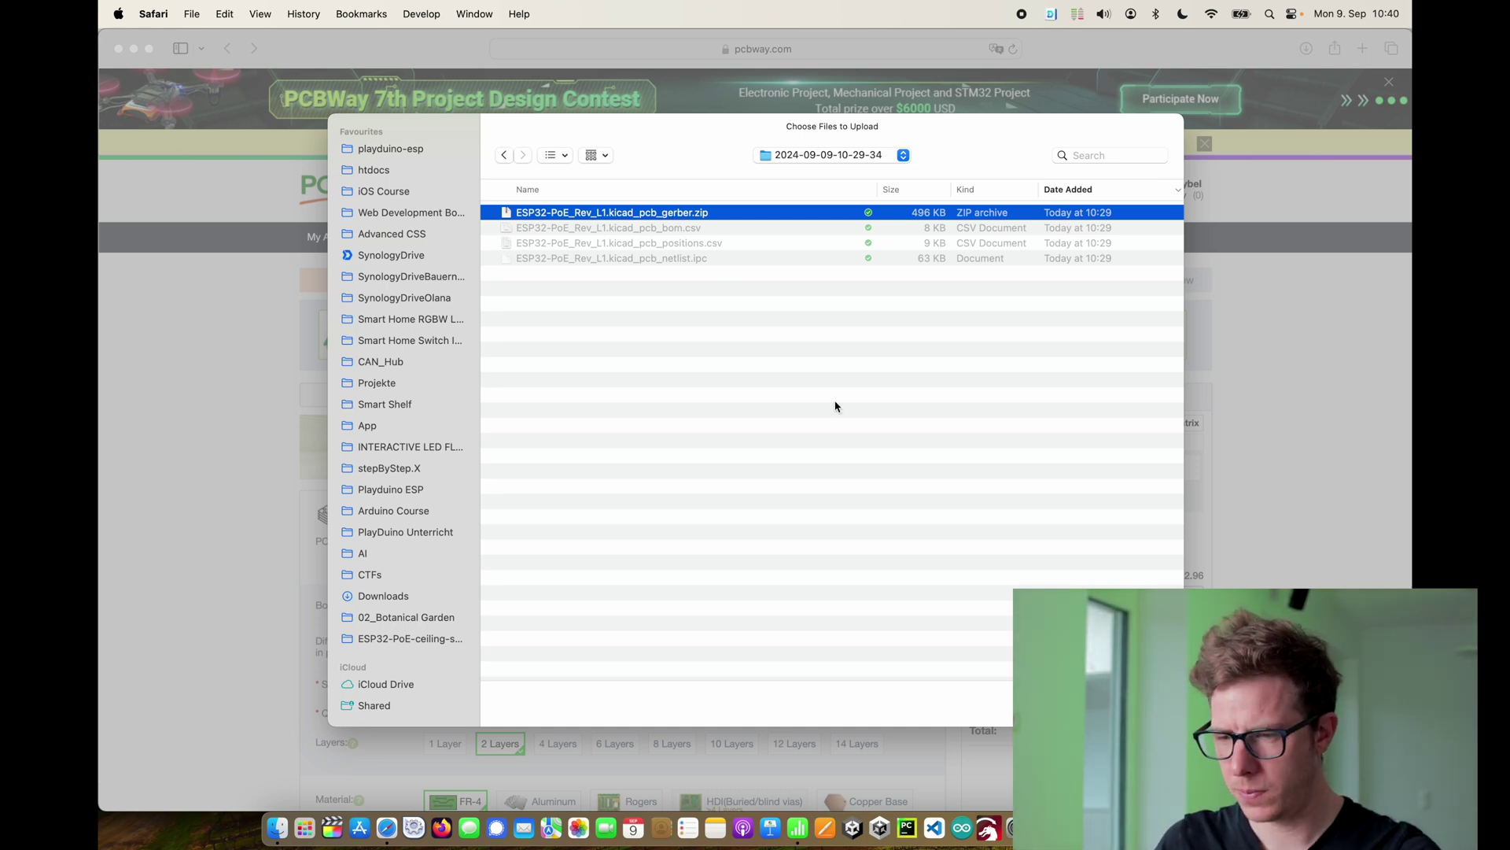
pyautogui.press('Return')
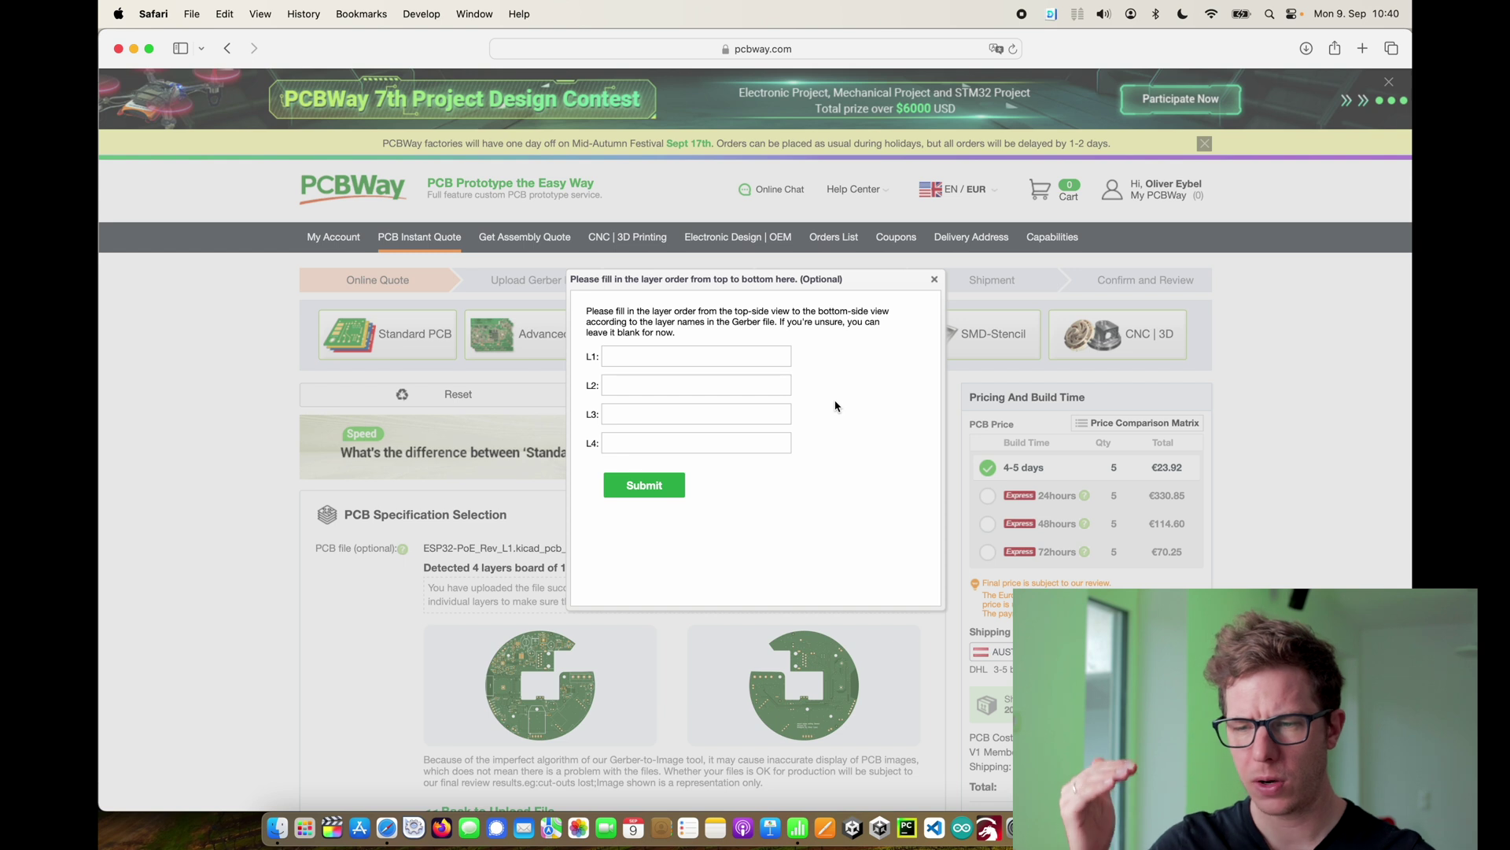
# - Switch to Finder and open the extracted ESP32-PoE_Rev_L1.kicad_pcb_gerber folder, closing the spare ceiling sensor window
pyautogui.click(652, 357)
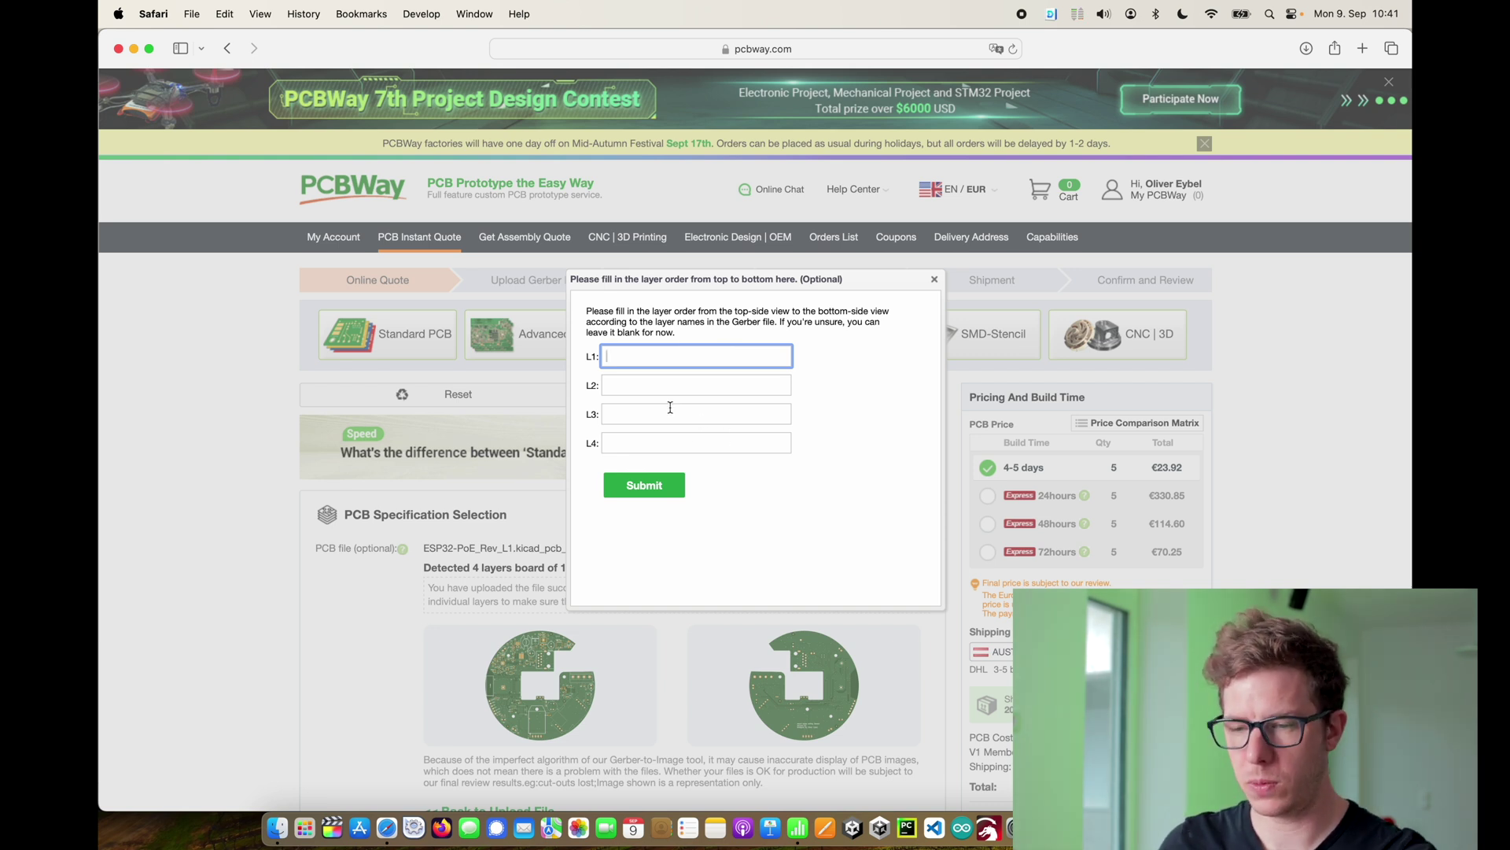
pyautogui.press('super+Tab')
pyautogui.doubleClick(472, 291)
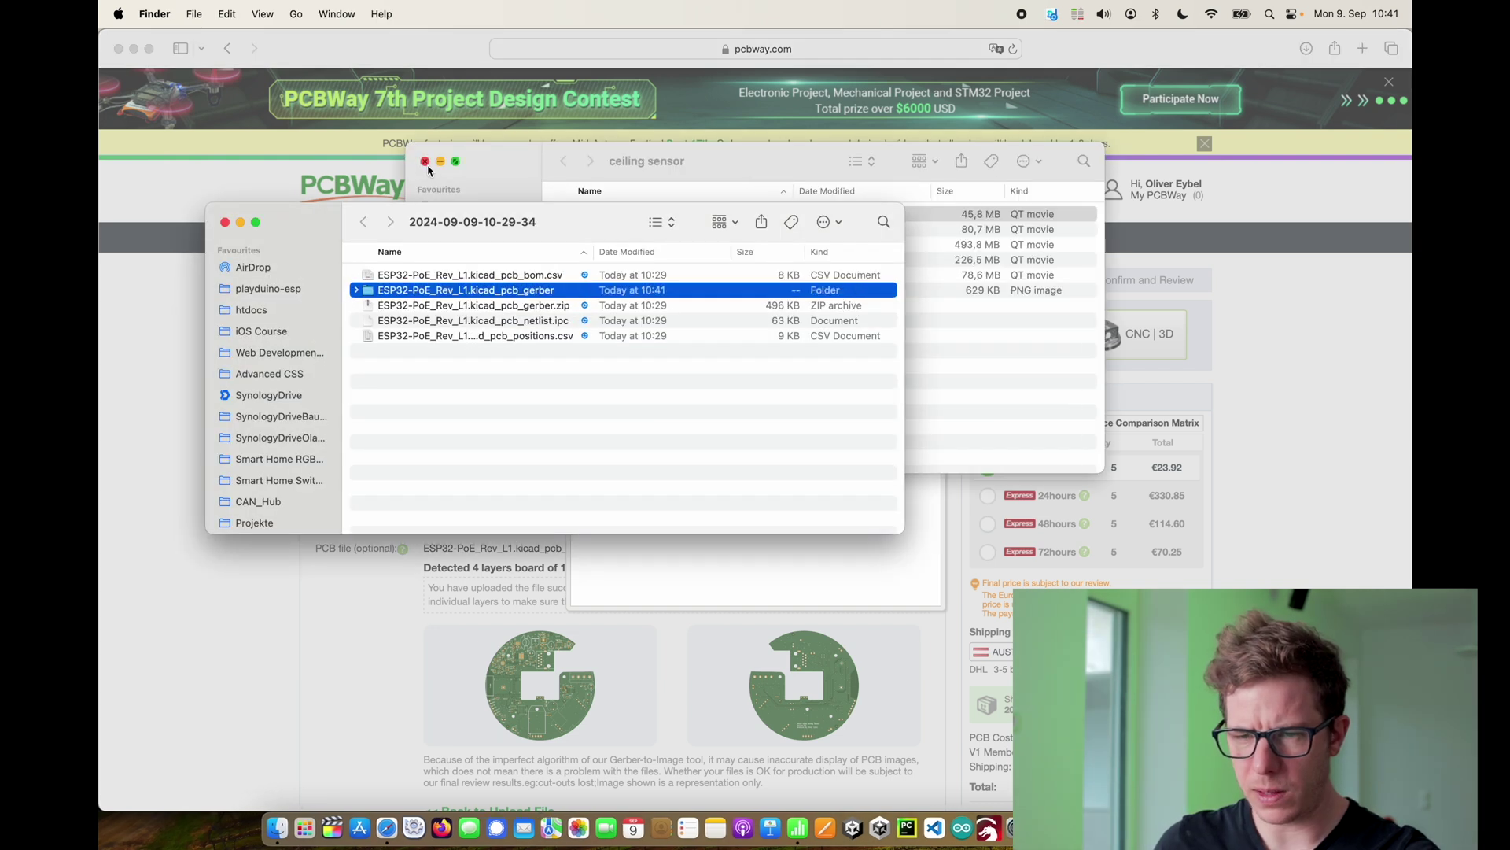
pyautogui.click(425, 161)
pyautogui.doubleClick(423, 290)
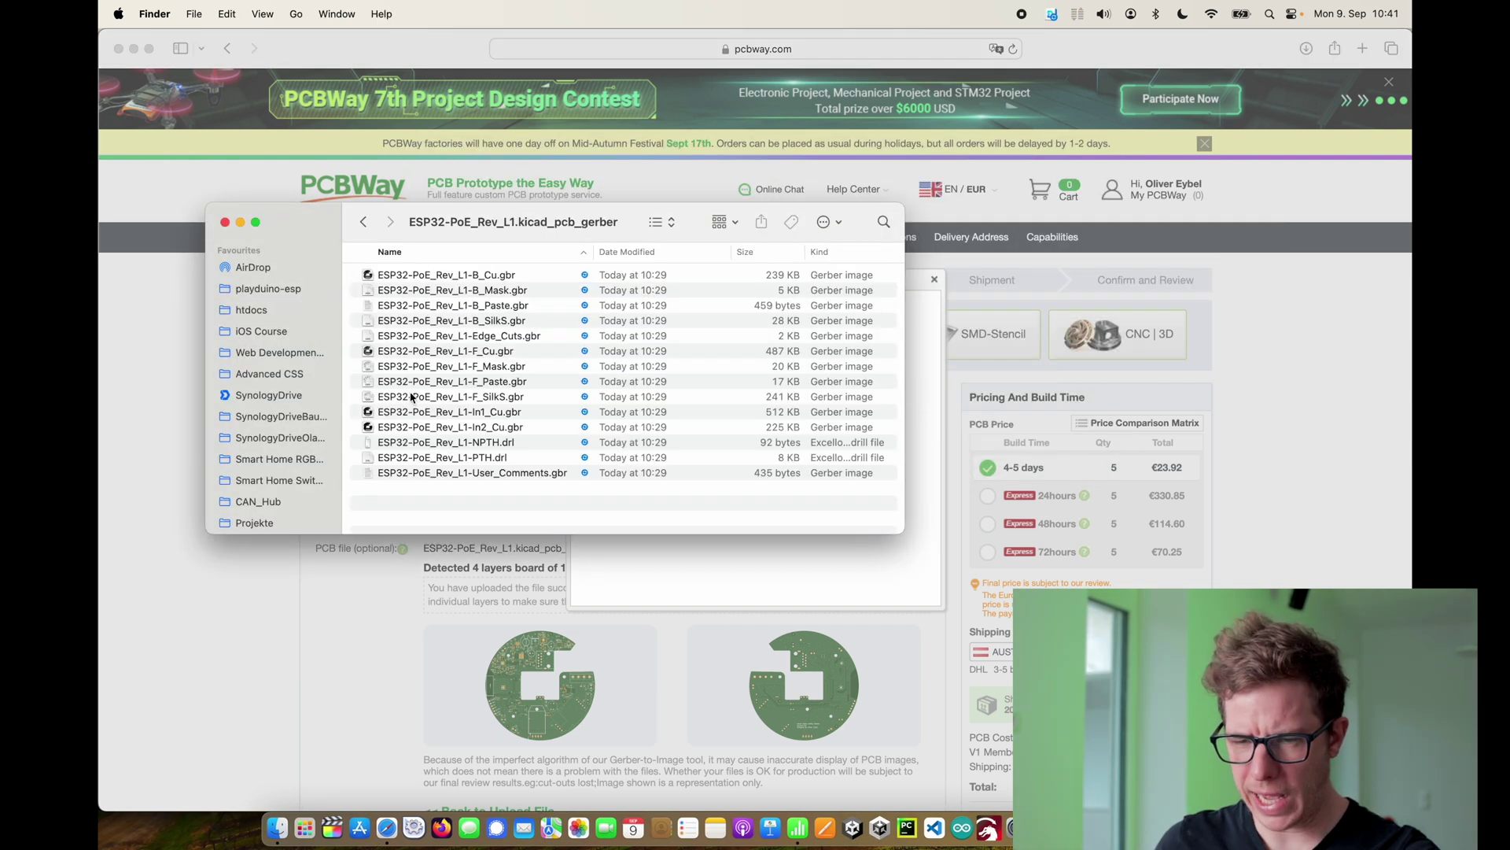
# - Preview the front copper Gerber file and enter ESP32-PoE_Rev_L1-F_Cu as layer L1 in PCBWay's layer order form
pyautogui.click(472, 275)
pyautogui.click(472, 353)
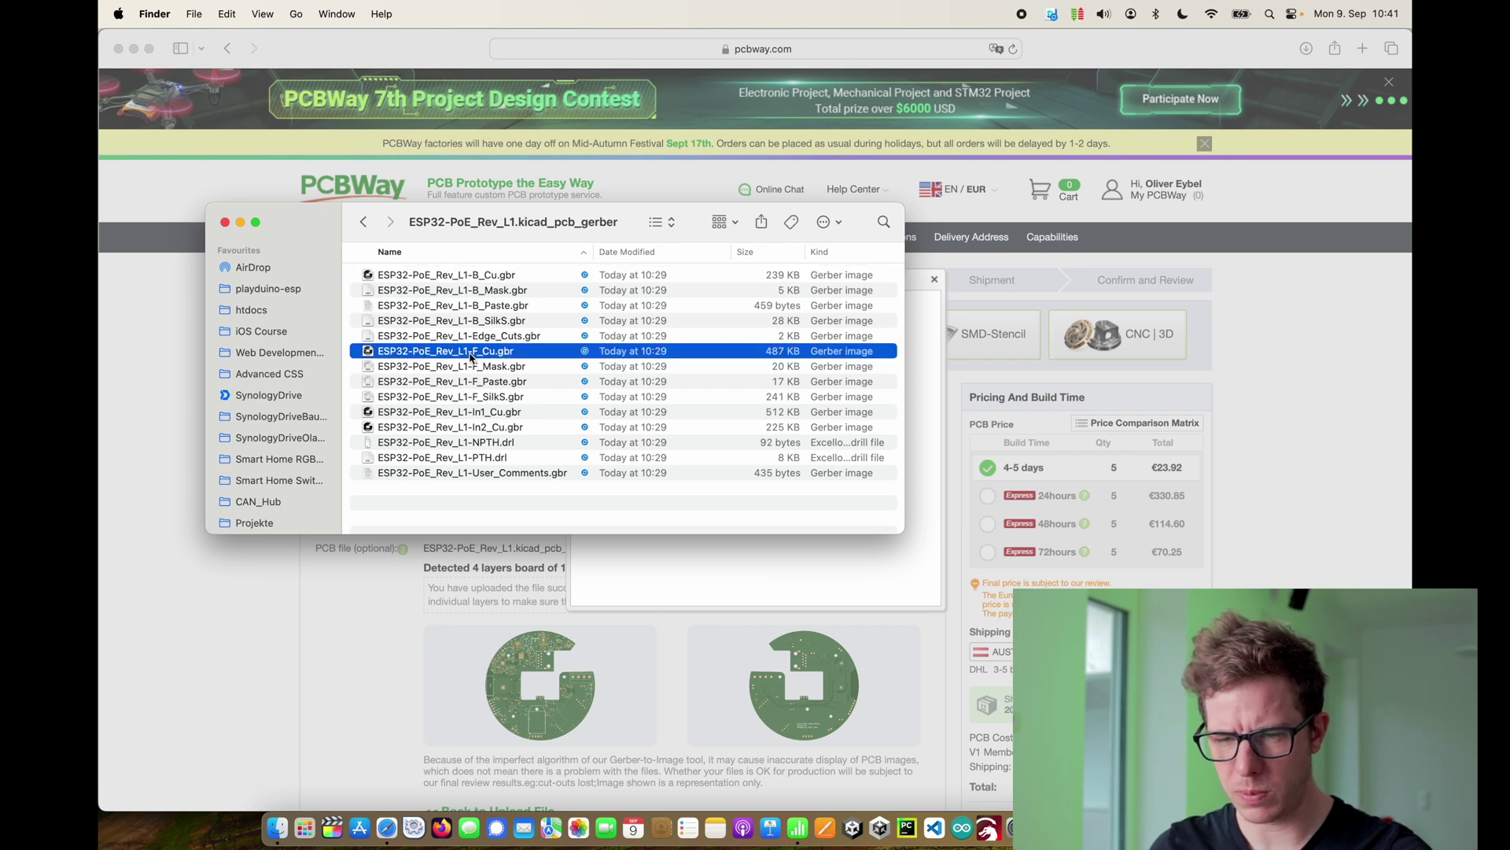
pyautogui.press('space')
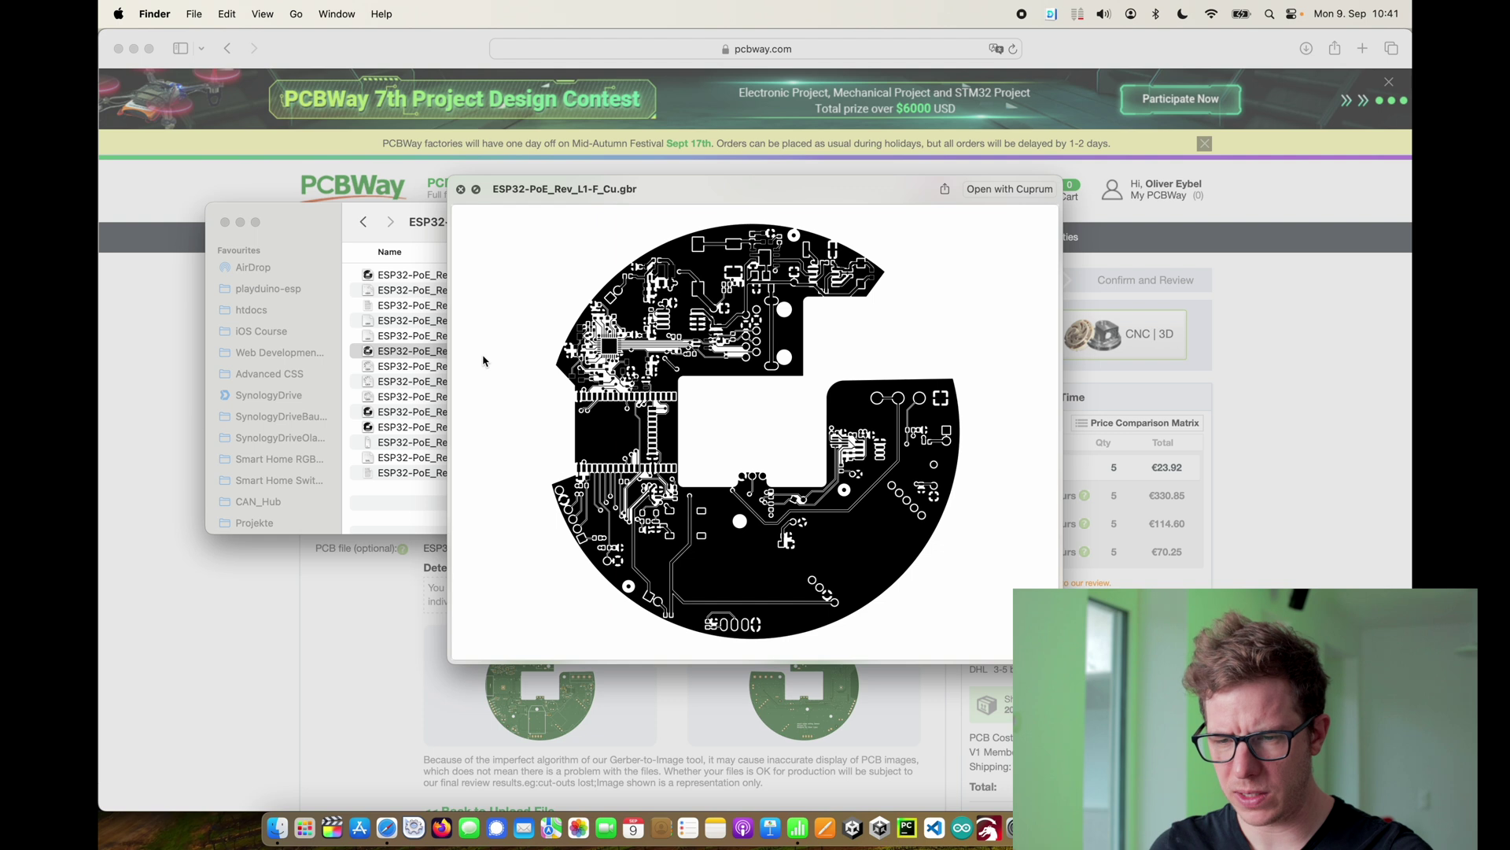
pyautogui.press('space')
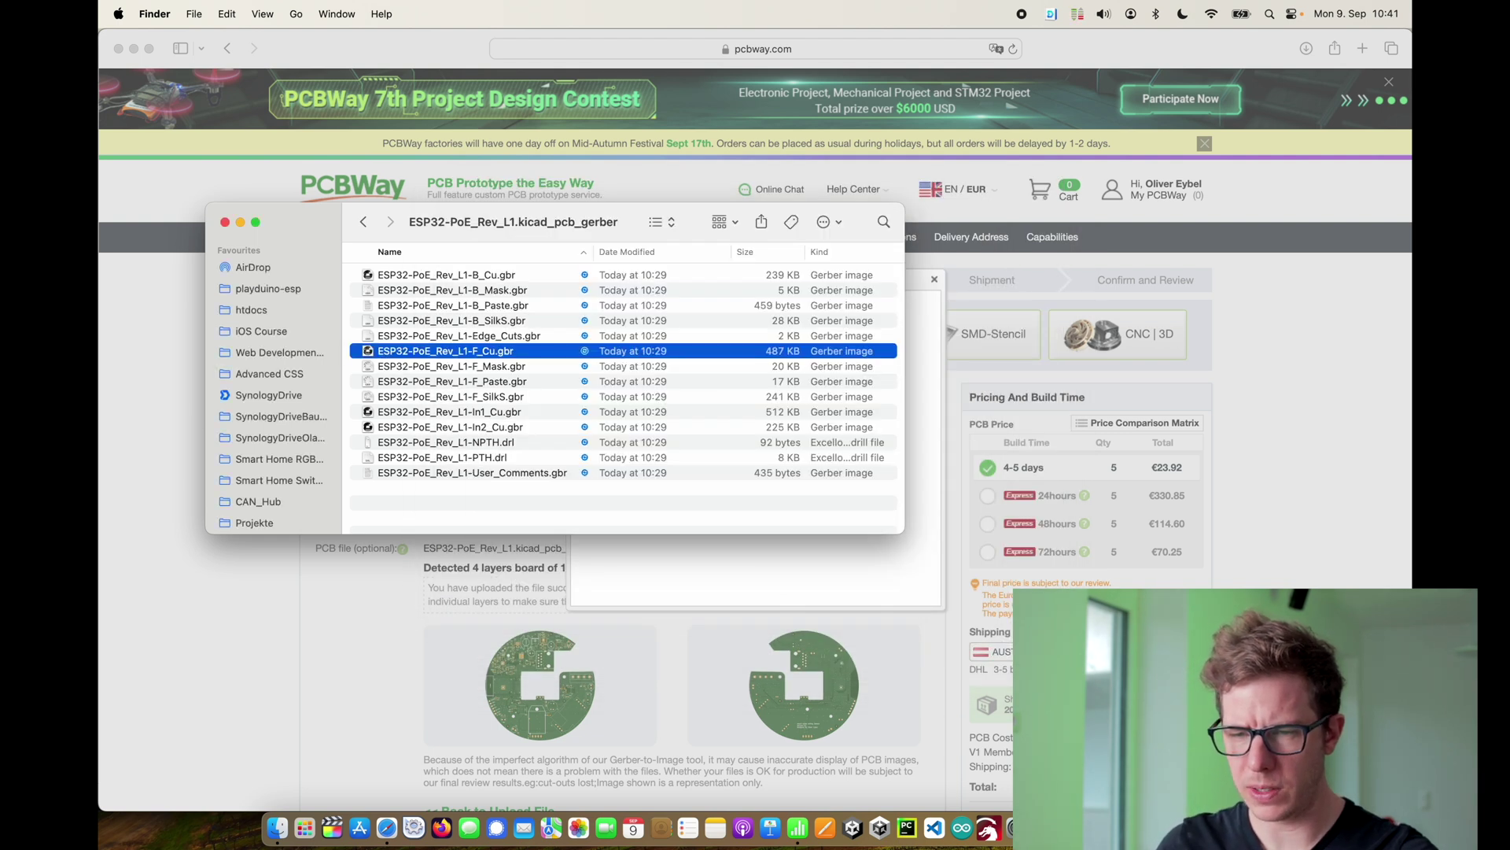
pyautogui.moveTo(591, 220); pyautogui.dragTo(506, 216)
pyautogui.click(915, 388)
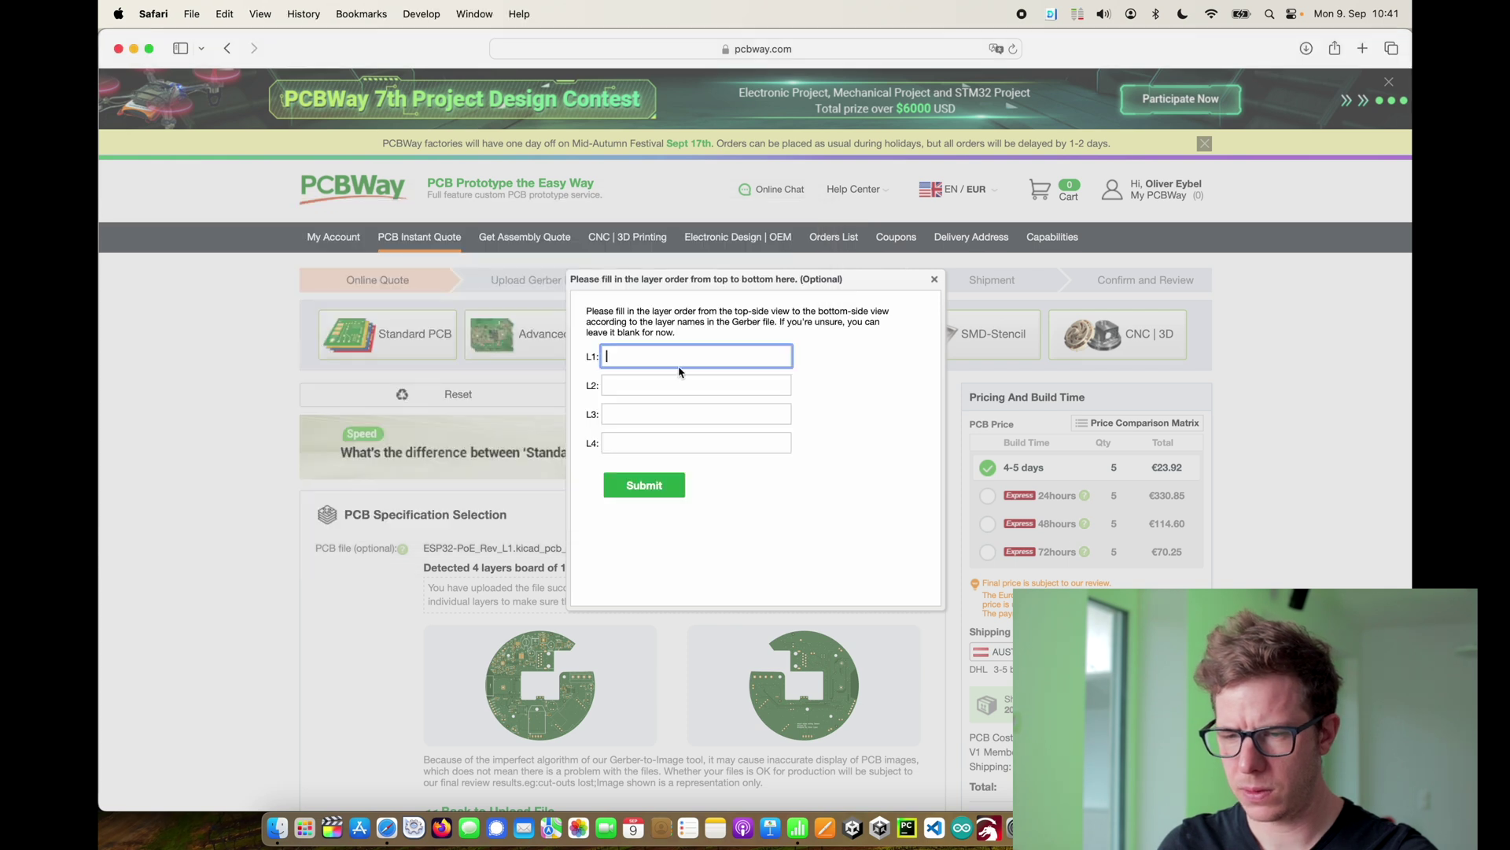
pyautogui.write('ESP32-PoE_Rev_L1-F_Cu')
# - Preview the first inner copper Gerber in Finder and copy its name ESP32-PoE_Rev_L1-In1_Cu into layer L2 of the PCBWay form
pyautogui.press('super+Tab')
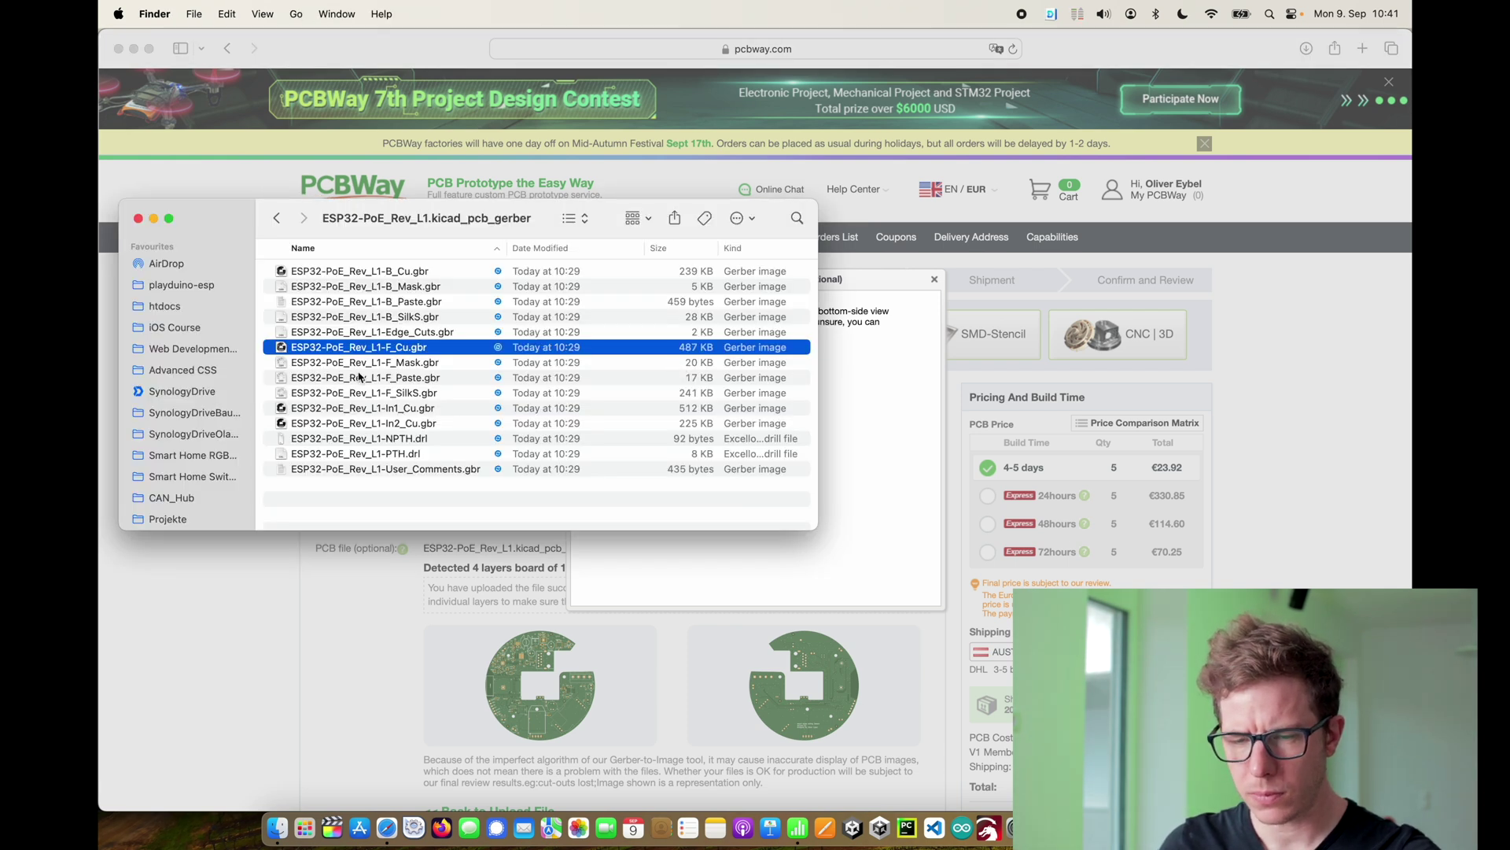
pyautogui.click(356, 408)
pyautogui.press('space')
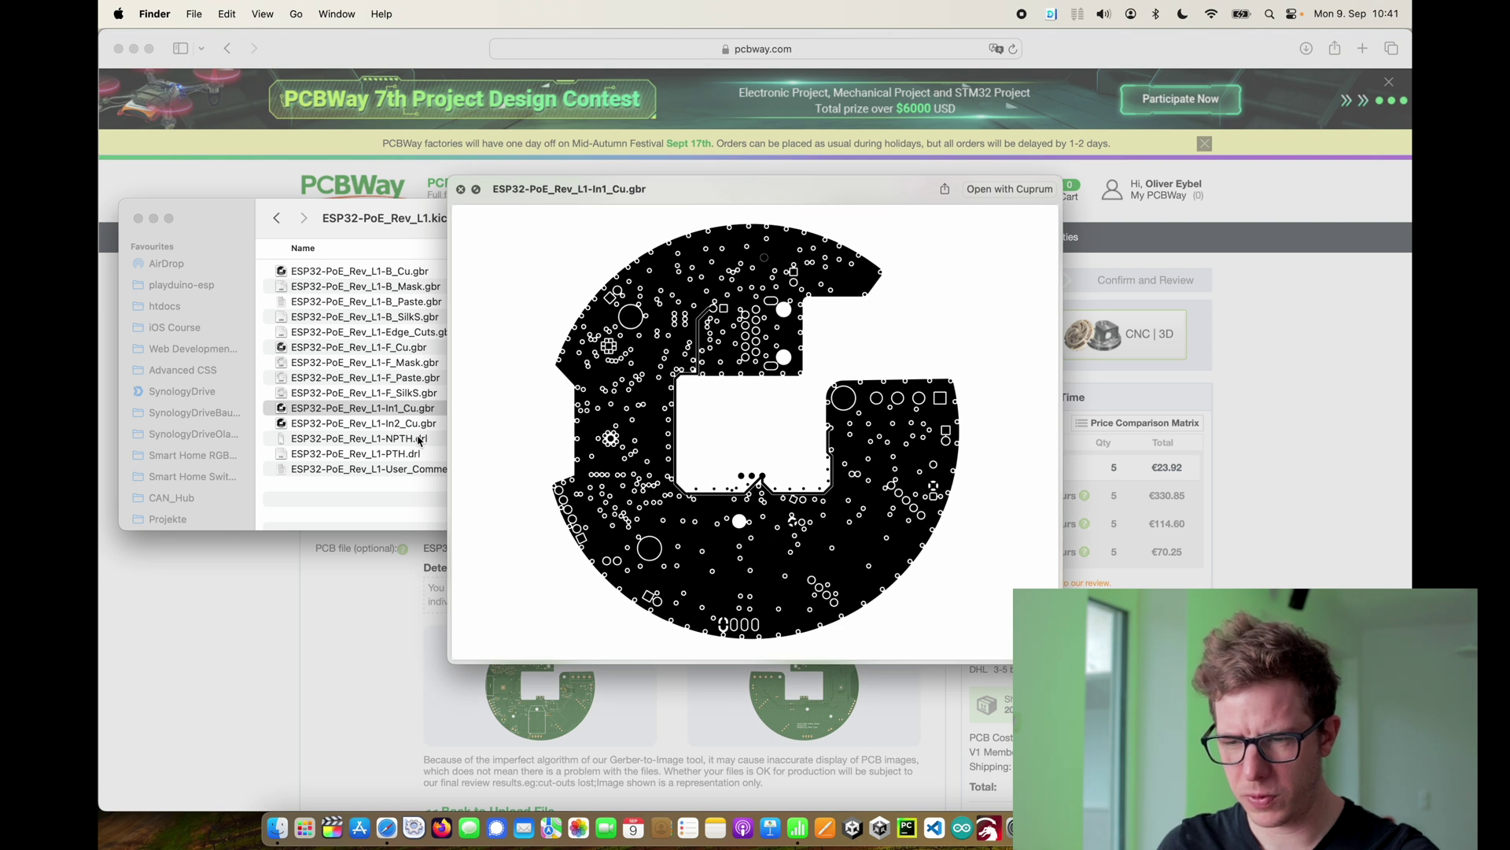
pyautogui.press('space')
pyautogui.press('Return')
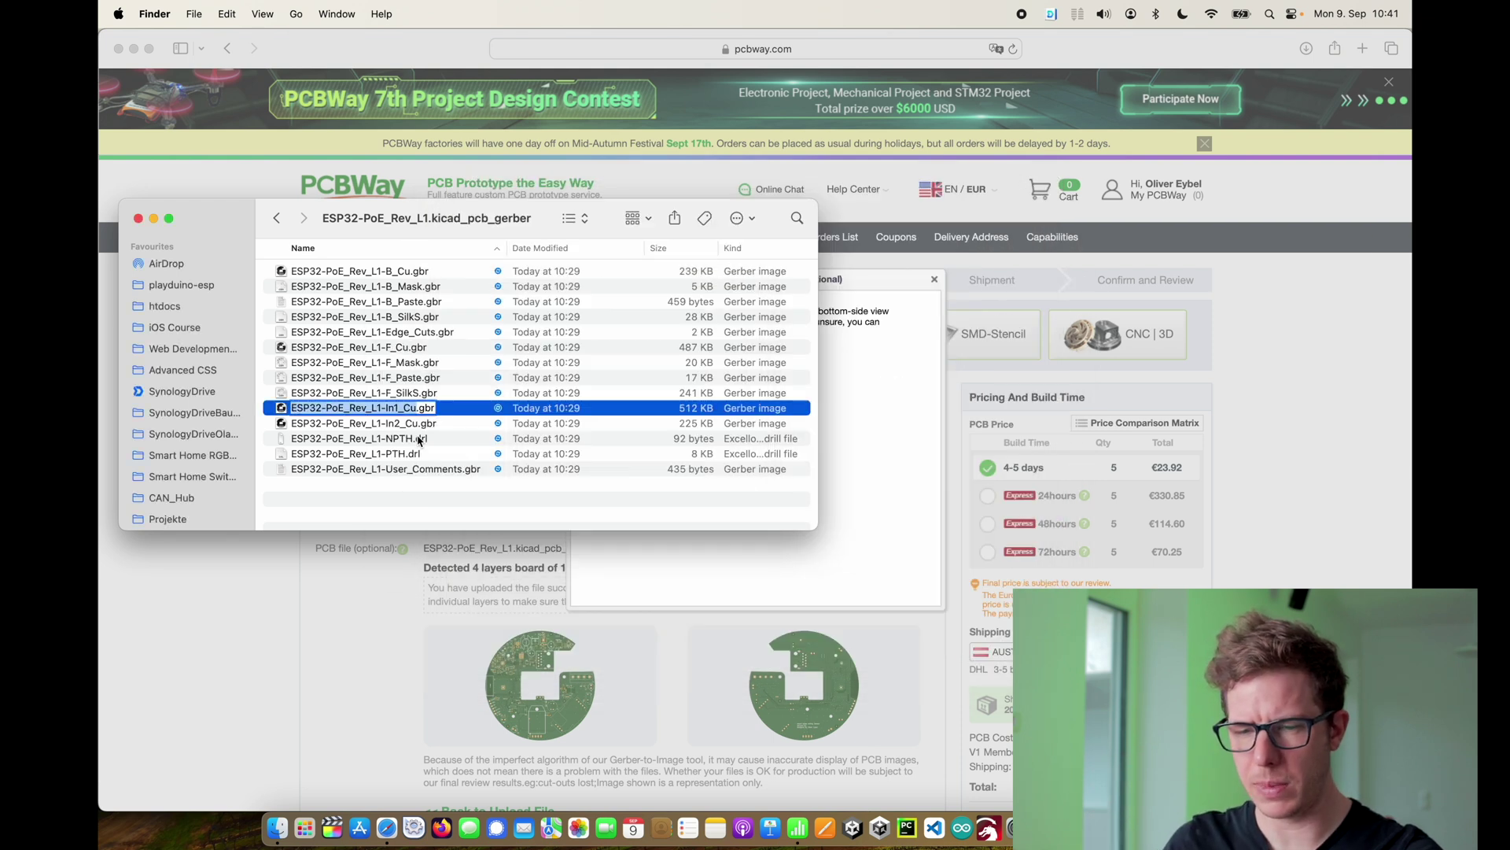
pyautogui.press('super+c')
pyautogui.press('Escape')
pyautogui.press('super+Tab')
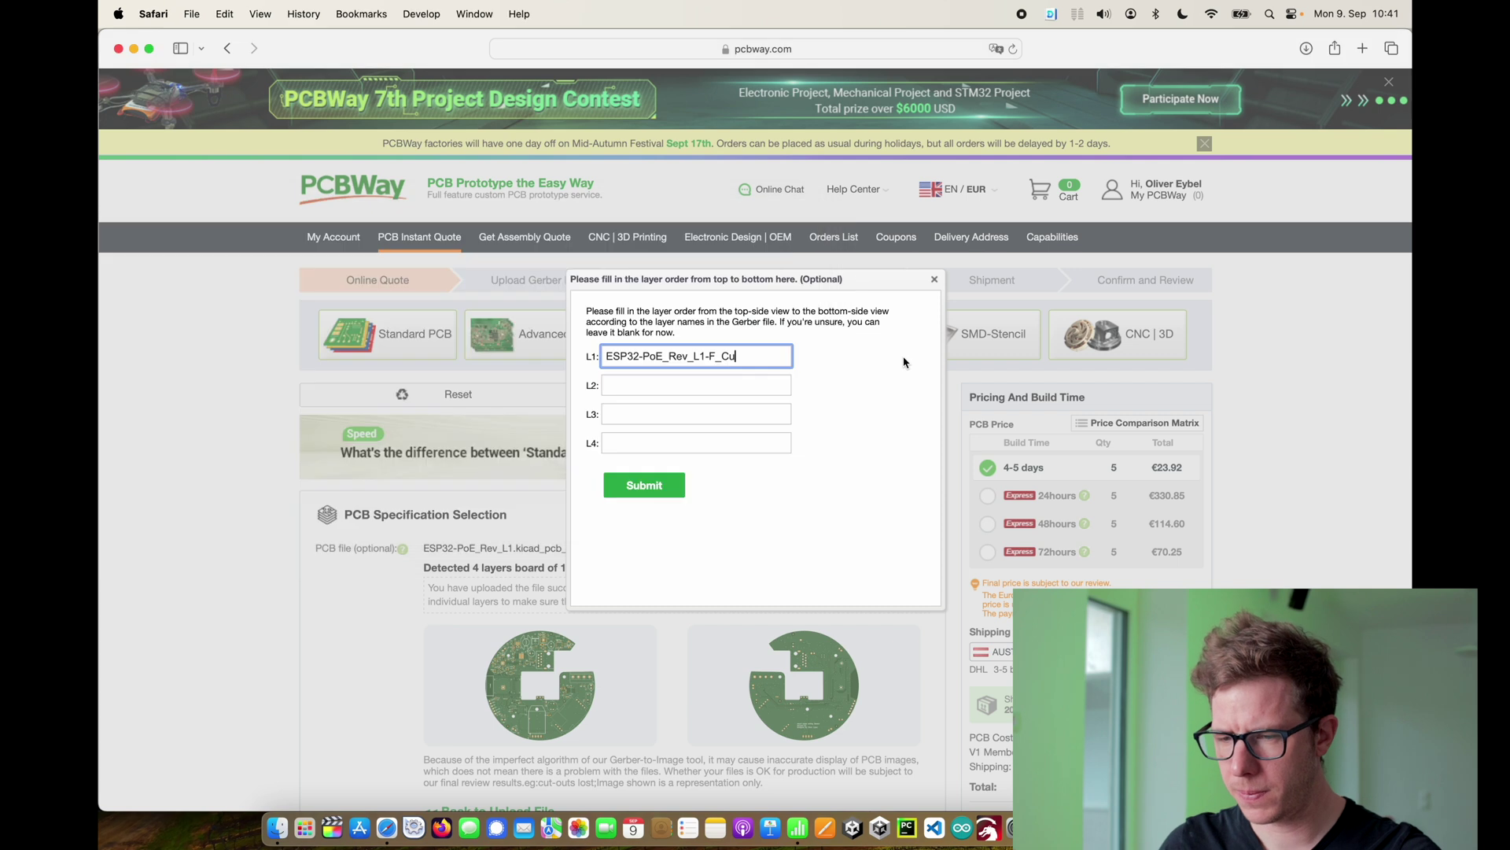
pyautogui.click(681, 384)
pyautogui.press('super+v')
# - Preview the second inner copper Gerber in Finder and copy its name ESP32-PoE_Rev_L1-In2_Cu into layer L3 of the PCBWay form
pyautogui.press('super+Tab')
pyautogui.press('Down')
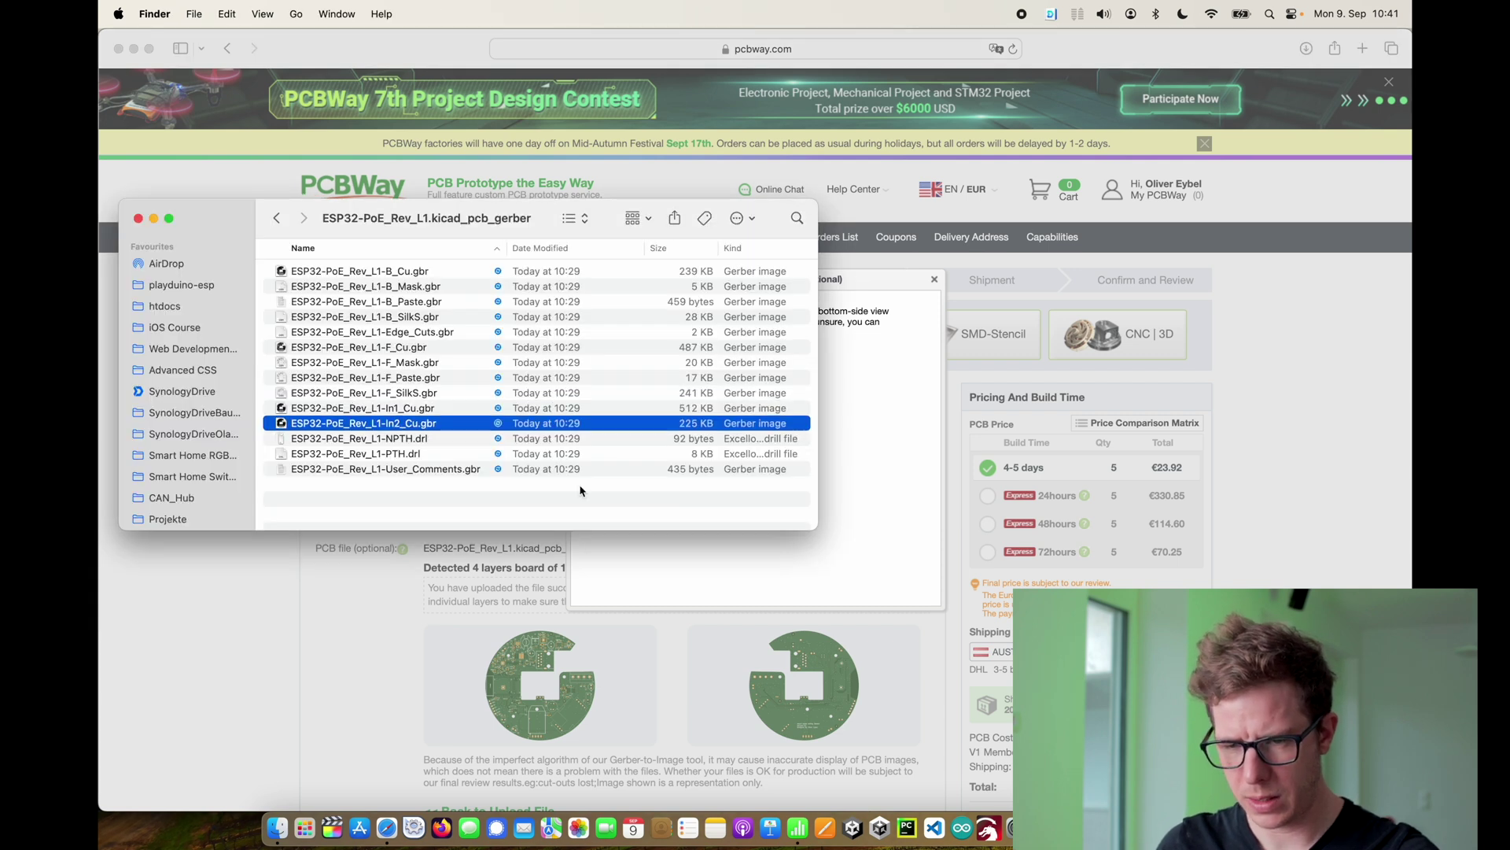
pyautogui.press('space')
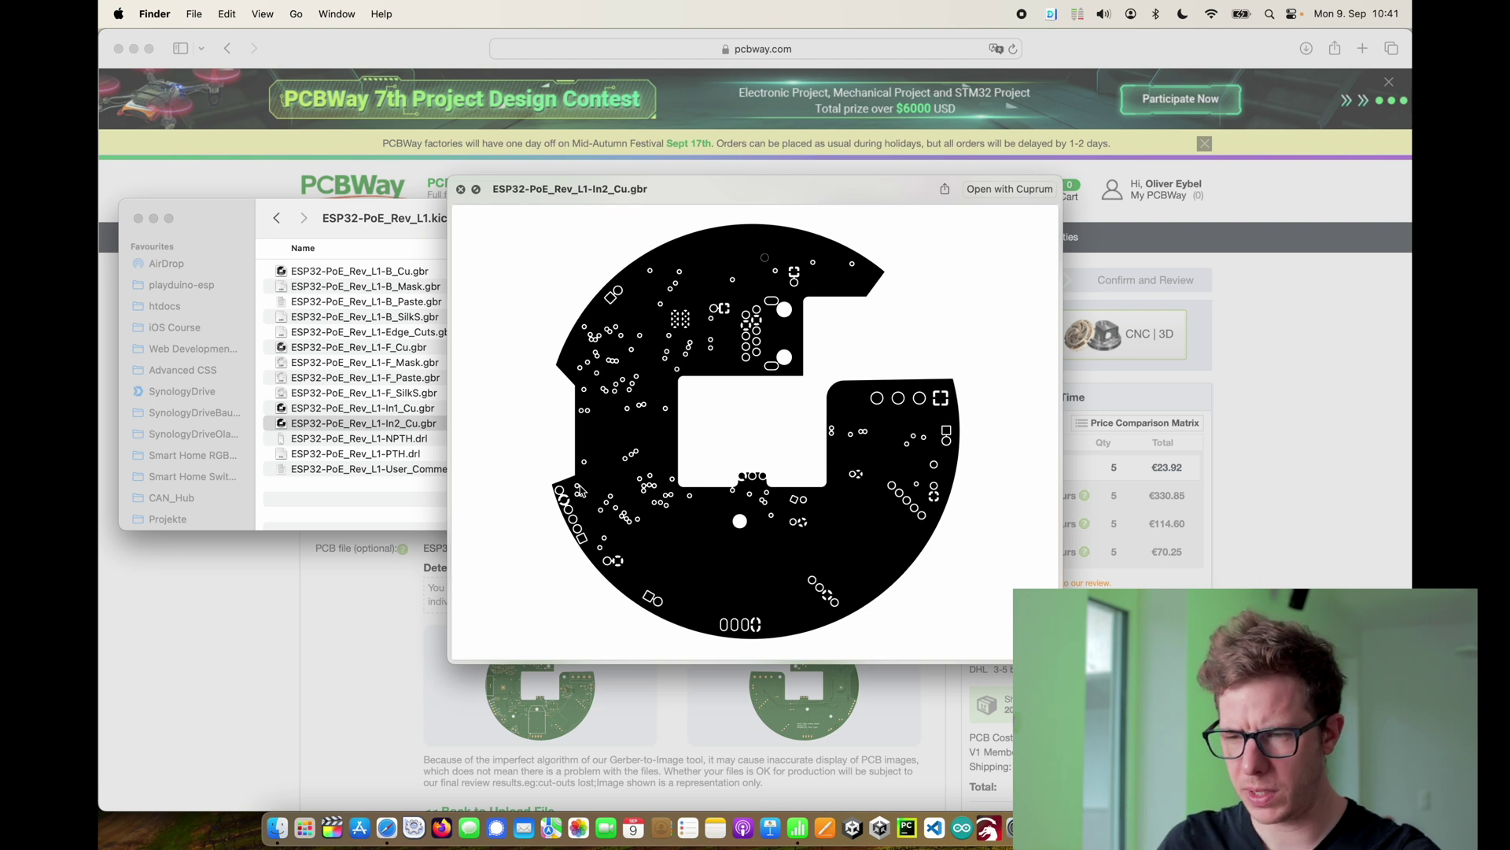
pyautogui.press('space')
pyautogui.press('Return')
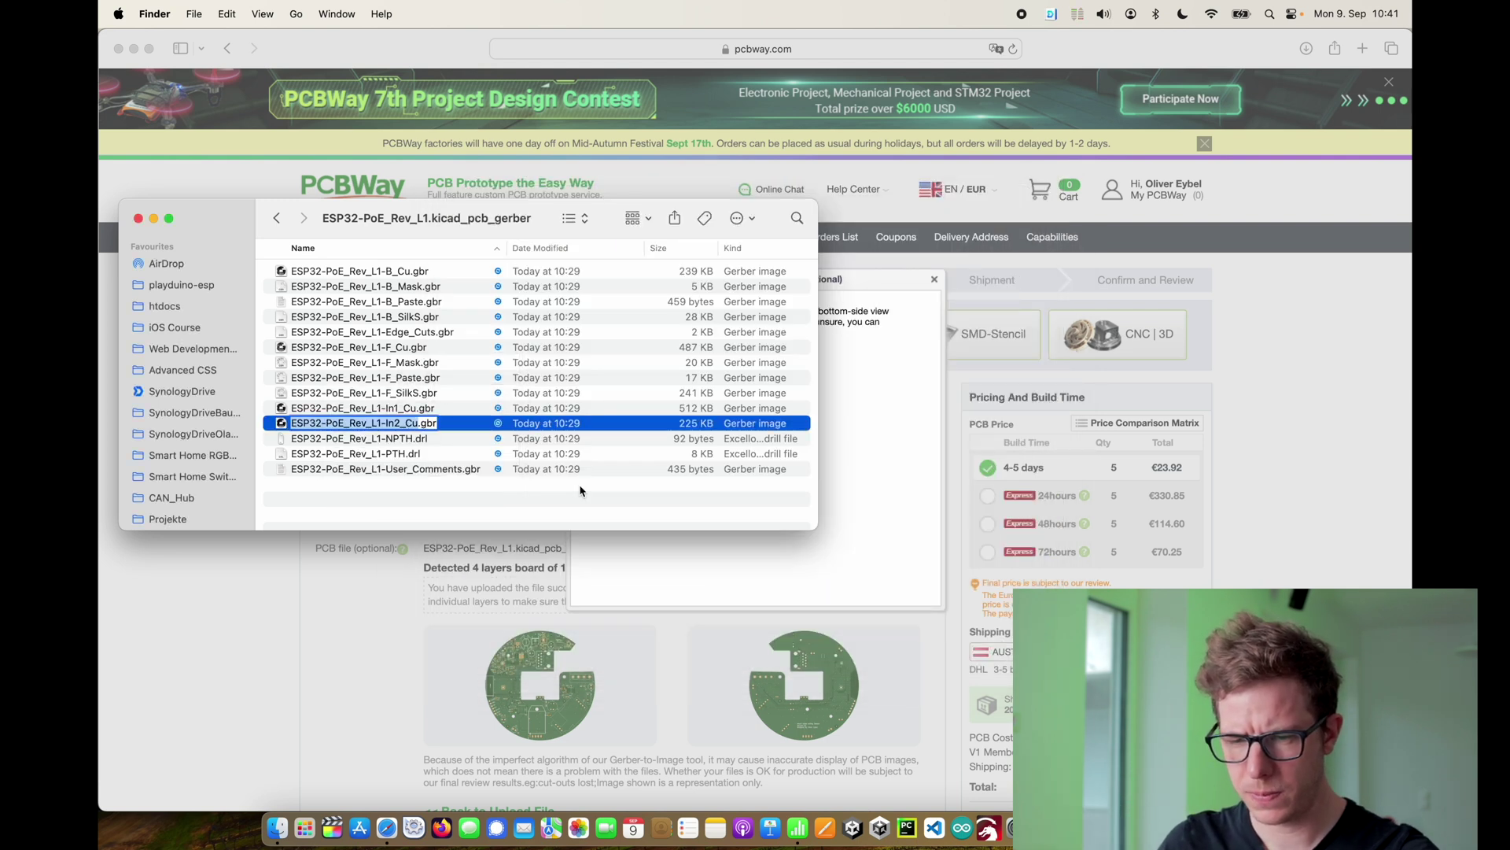
pyautogui.press('Escape')
pyautogui.press('super+Tab')
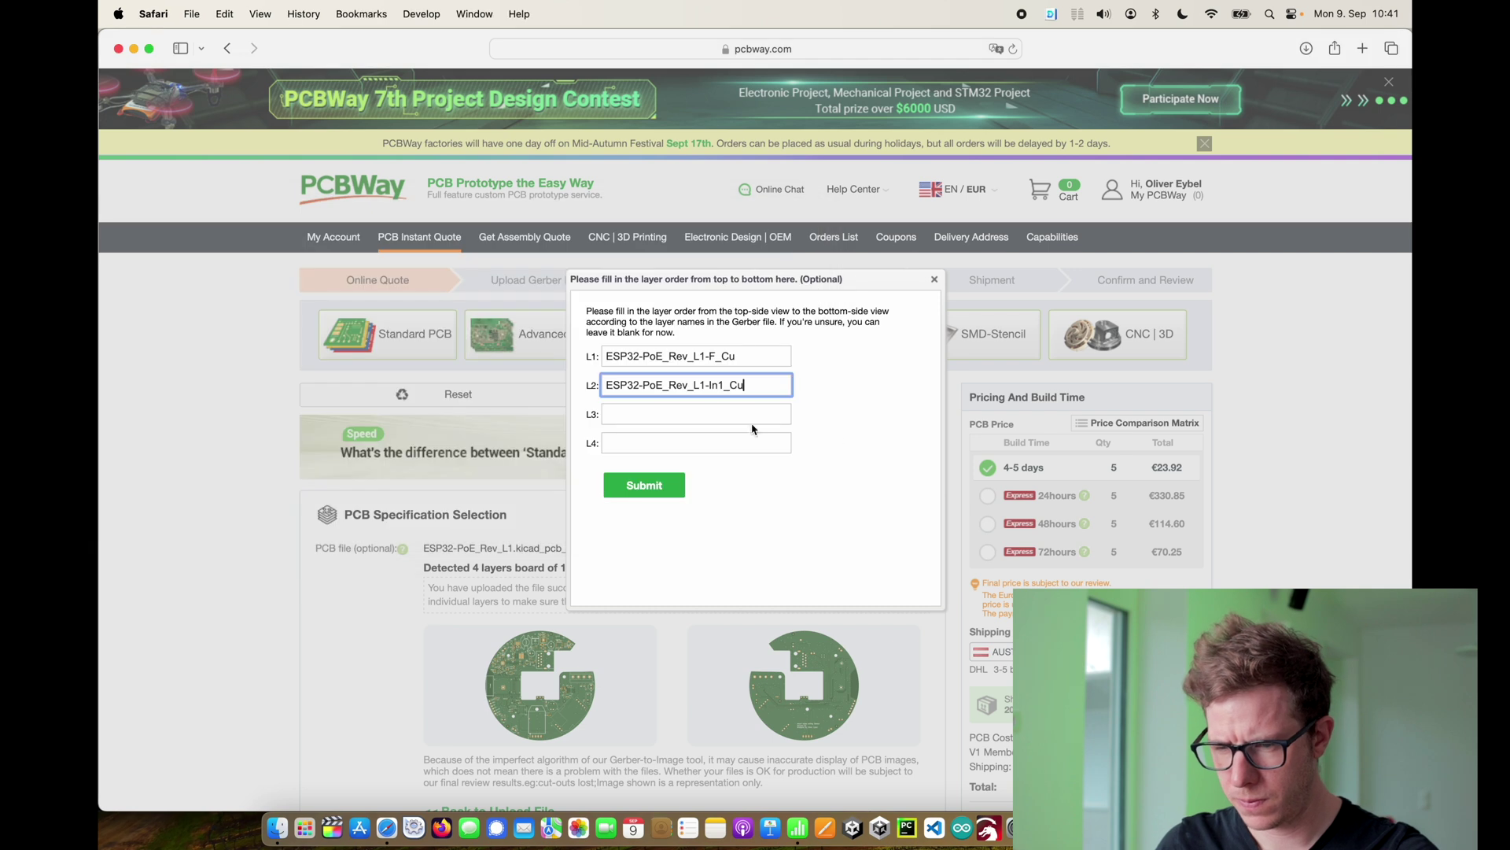
pyautogui.click(736, 410)
# - Preview the back copper Gerber in Finder, enter its name ESP32-PoE_Rev_L1-B_Cu as layer L4 in the PCBWay form, and submit the layer order
pyautogui.press('super+Tab')
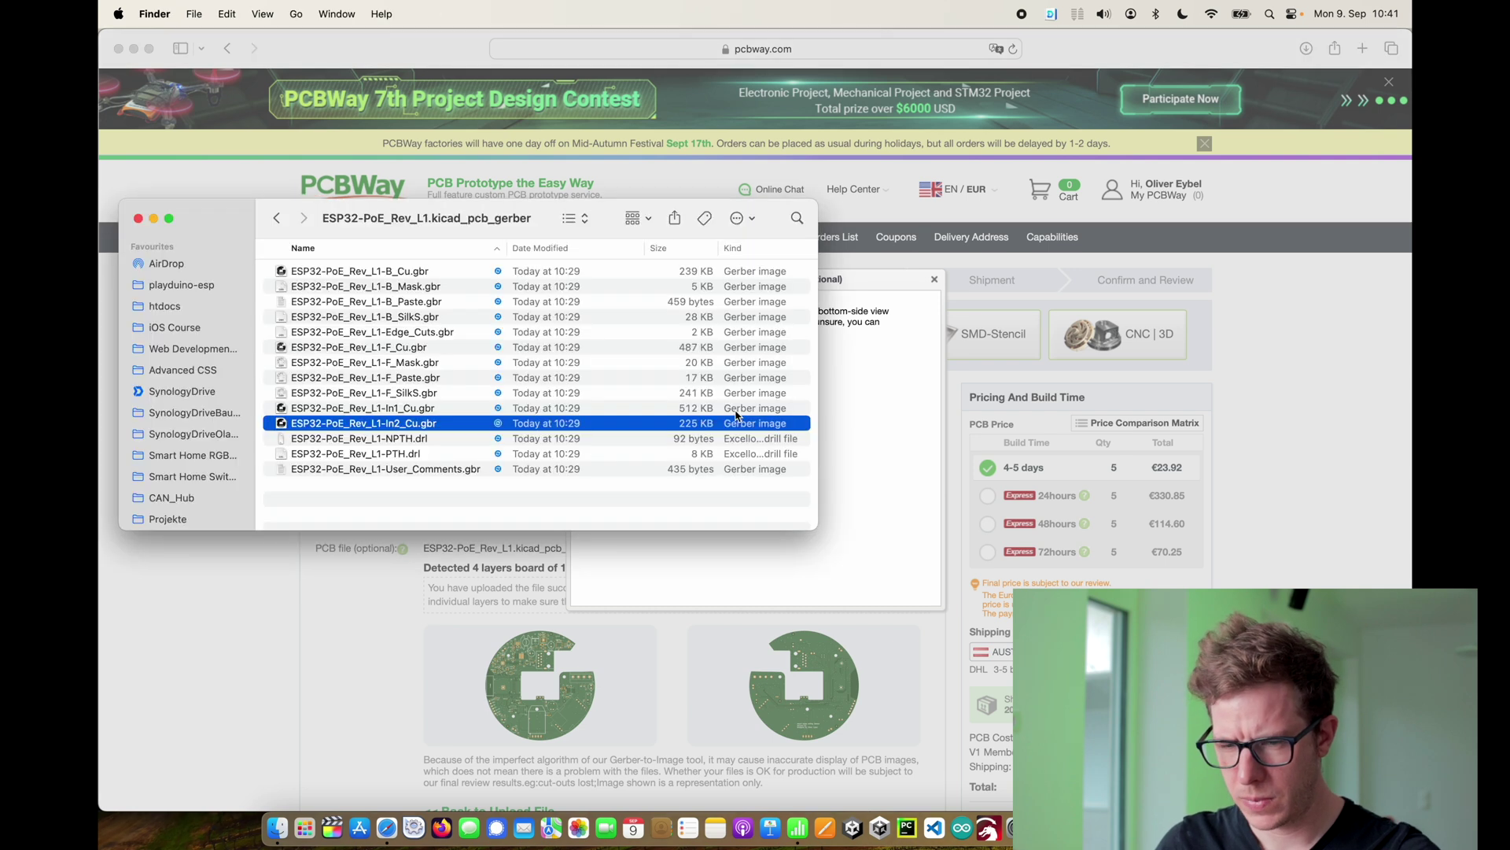
pyautogui.click(362, 275)
pyautogui.press('space')
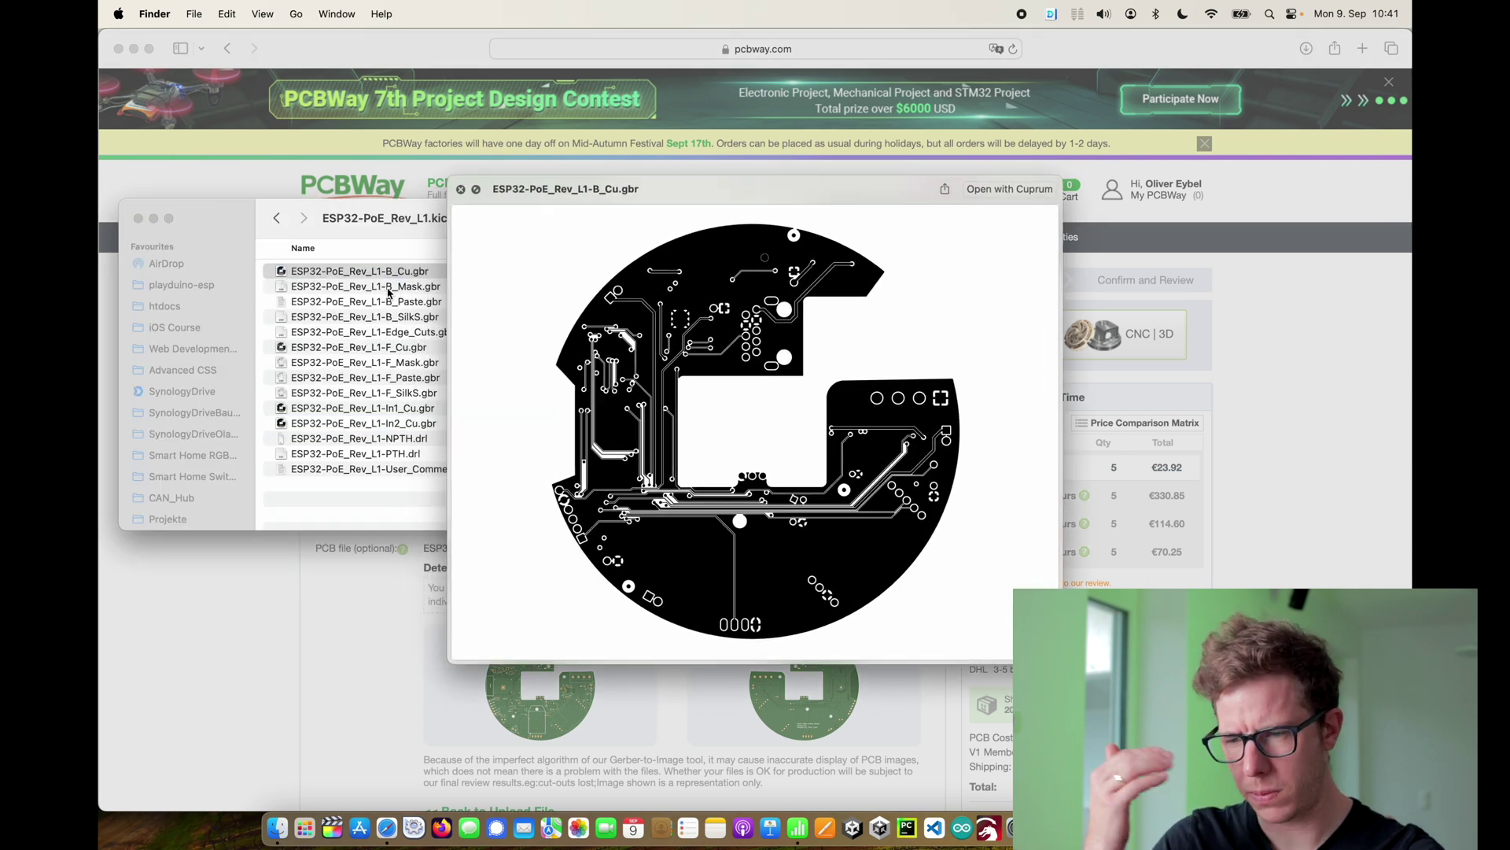
pyautogui.press('space')
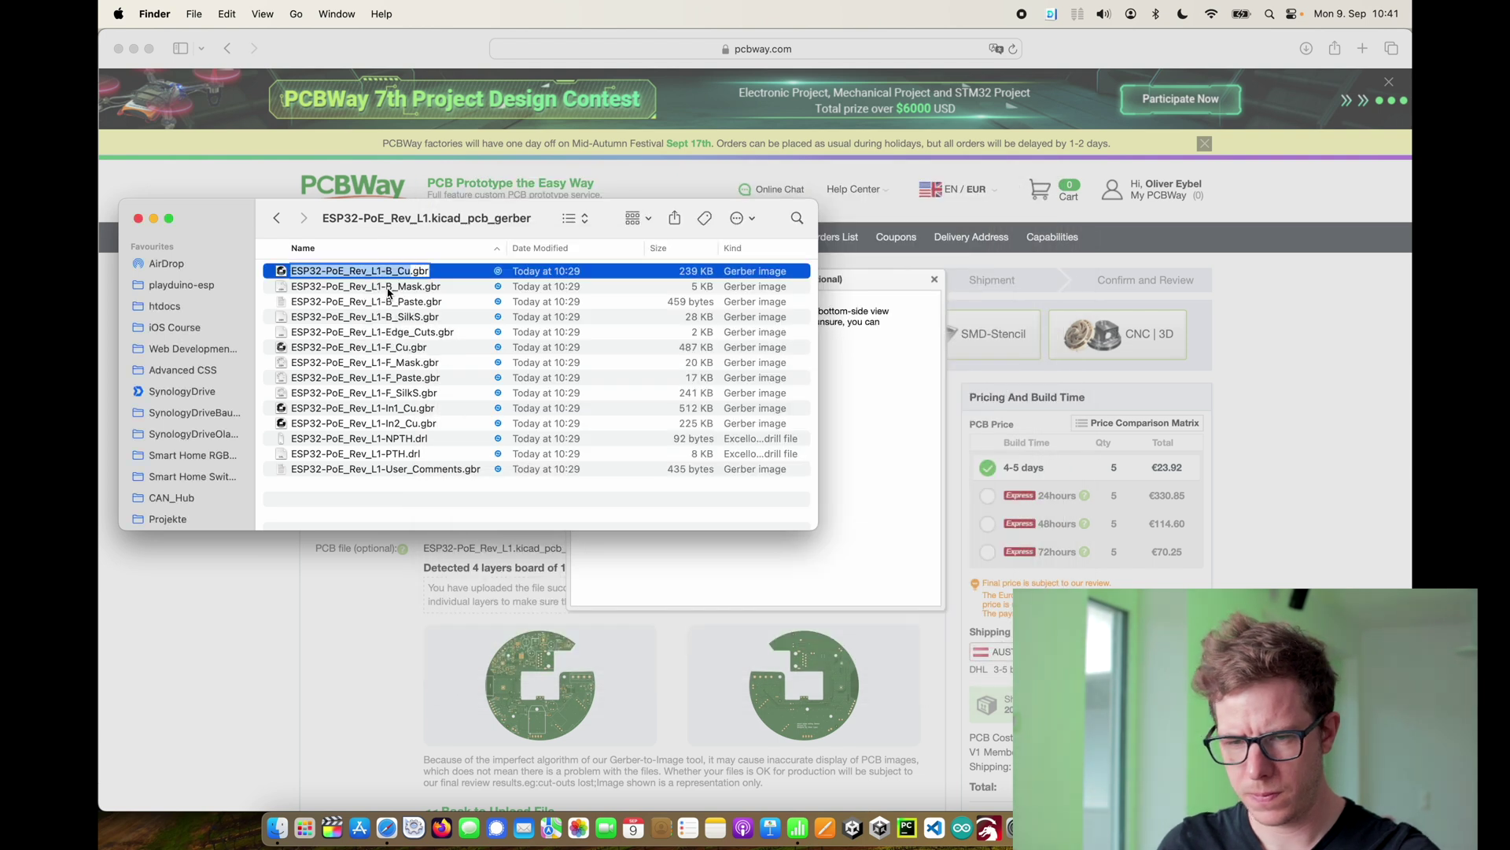
pyautogui.press('super+c')
pyautogui.press('super+Tab')
pyautogui.click(712, 445)
pyautogui.press('super+v')
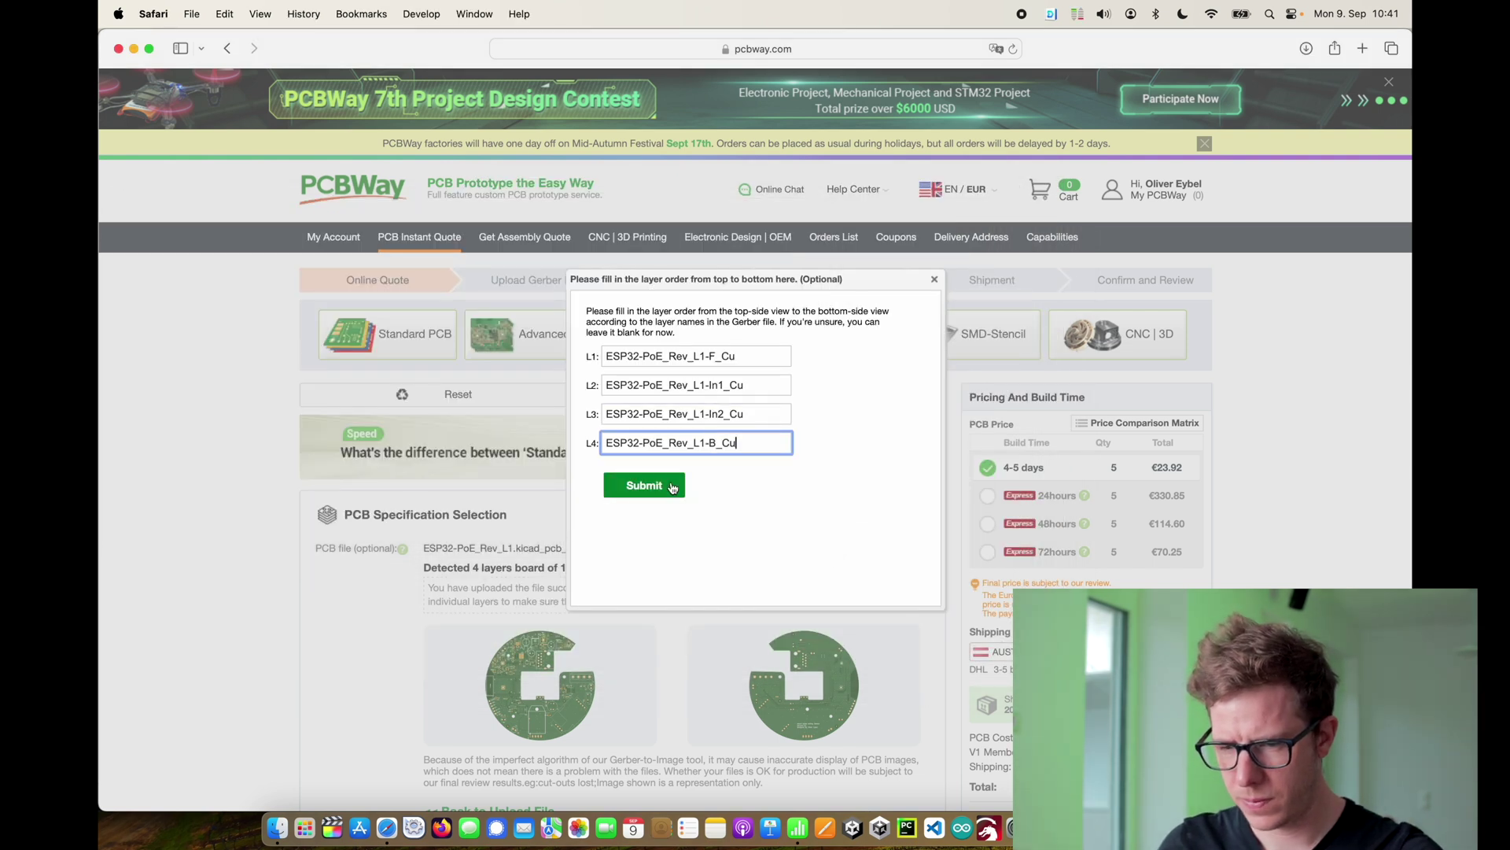
pyautogui.click(660, 488)
# - Open the uploaded board's top-side preview image at full size, inspect it, and return to the quote form
pyautogui.scroll(-5, 660, 492)
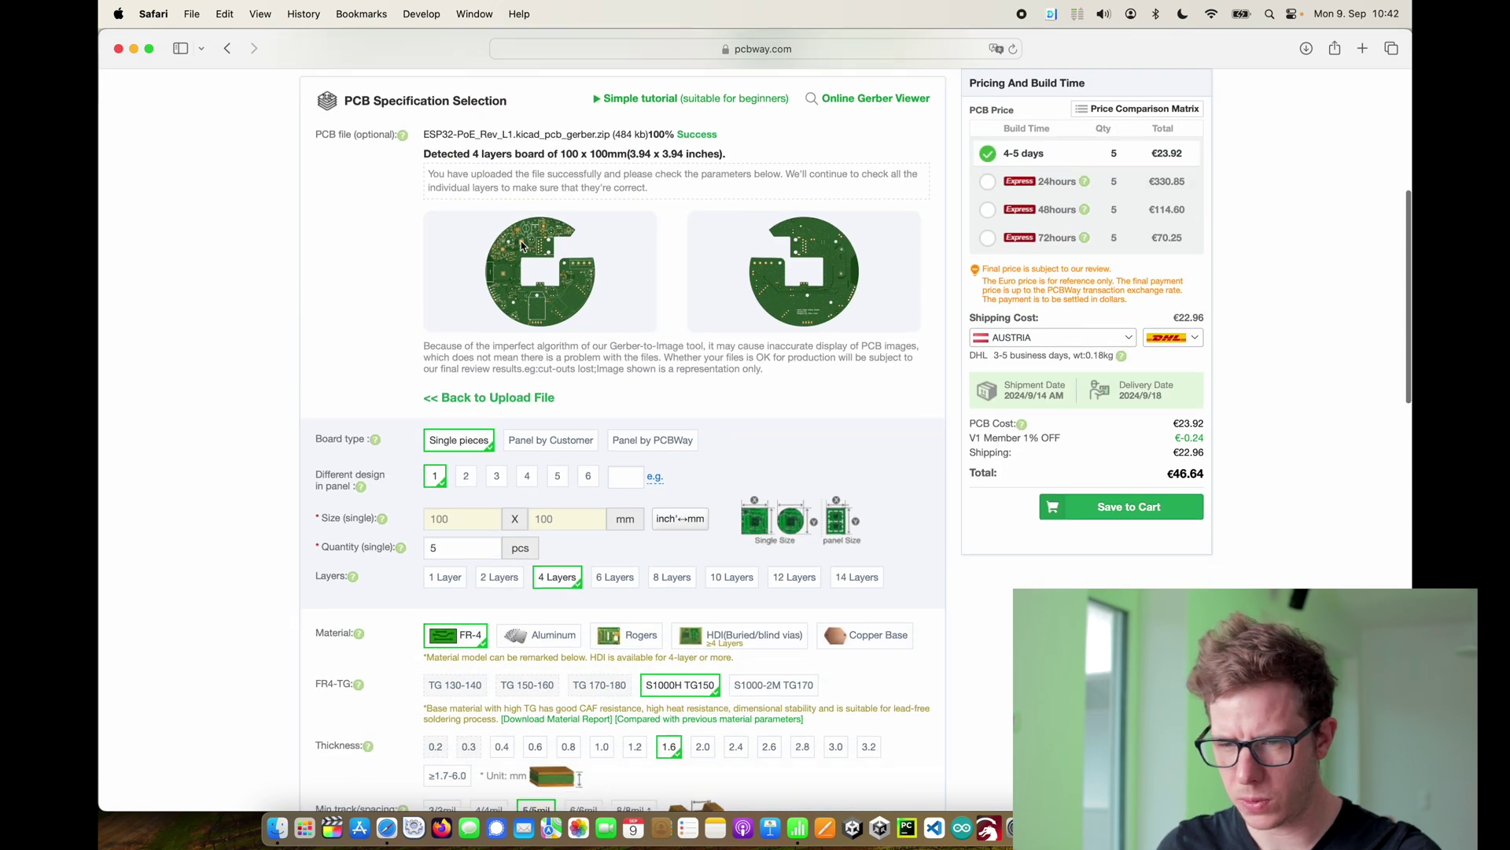
pyautogui.doubleClick(537, 246)
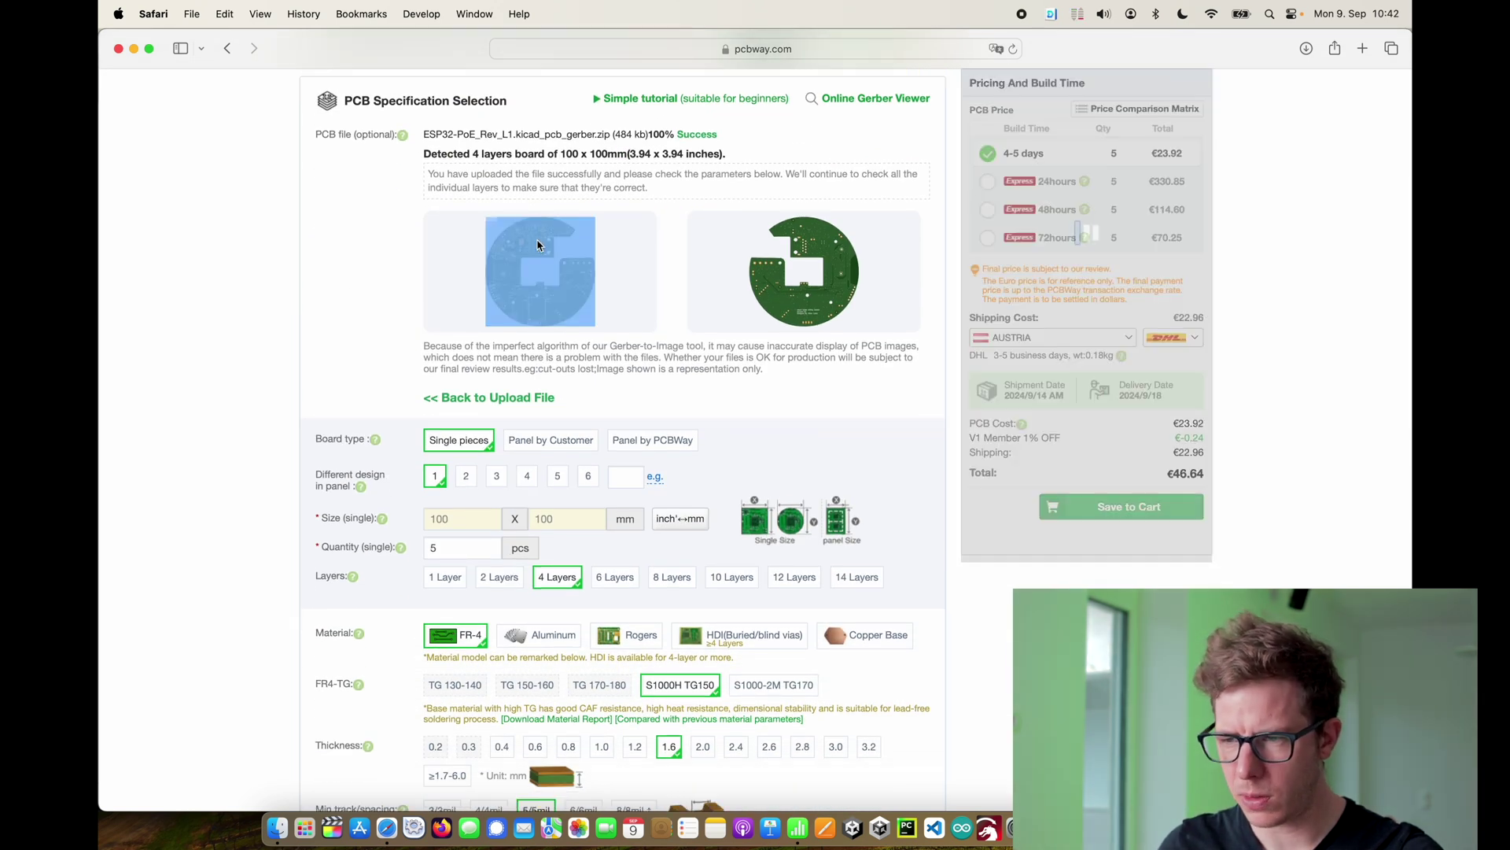
pyautogui.rightClick(538, 245)
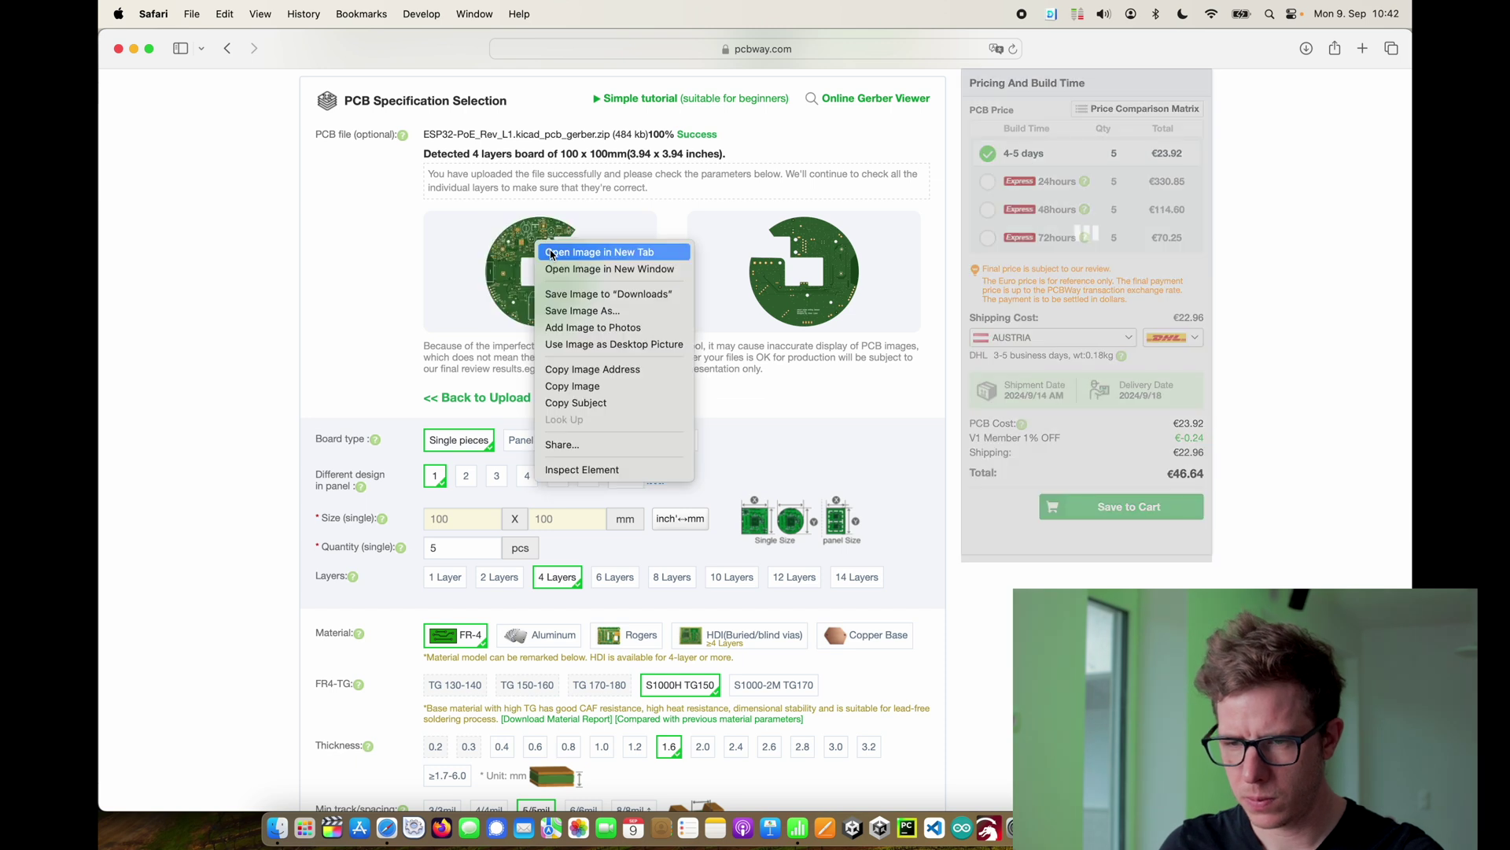
pyautogui.click(552, 175)
pyautogui.click(802, 79)
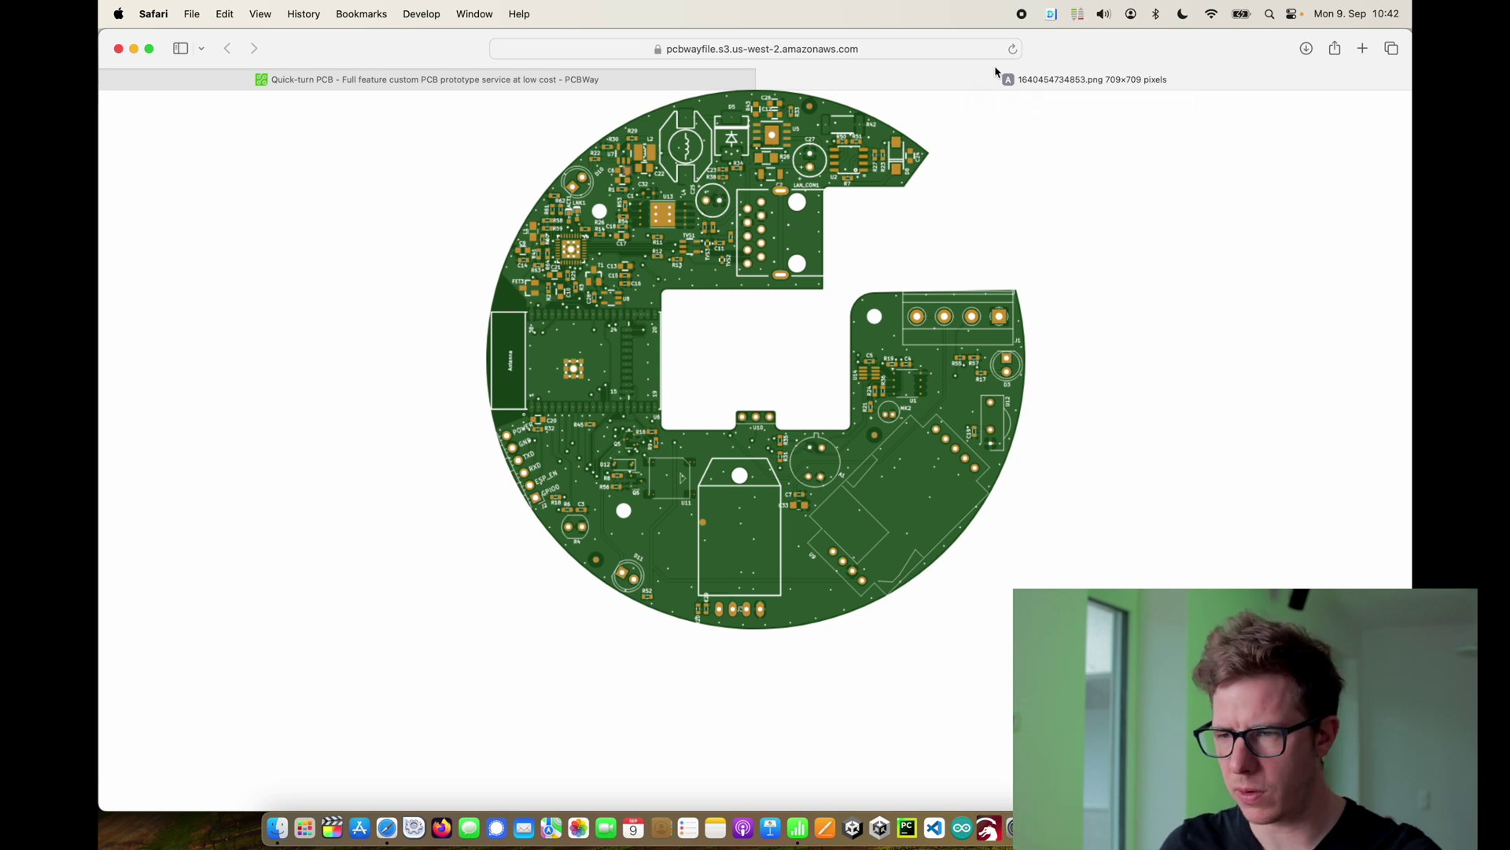
pyautogui.click(766, 81)
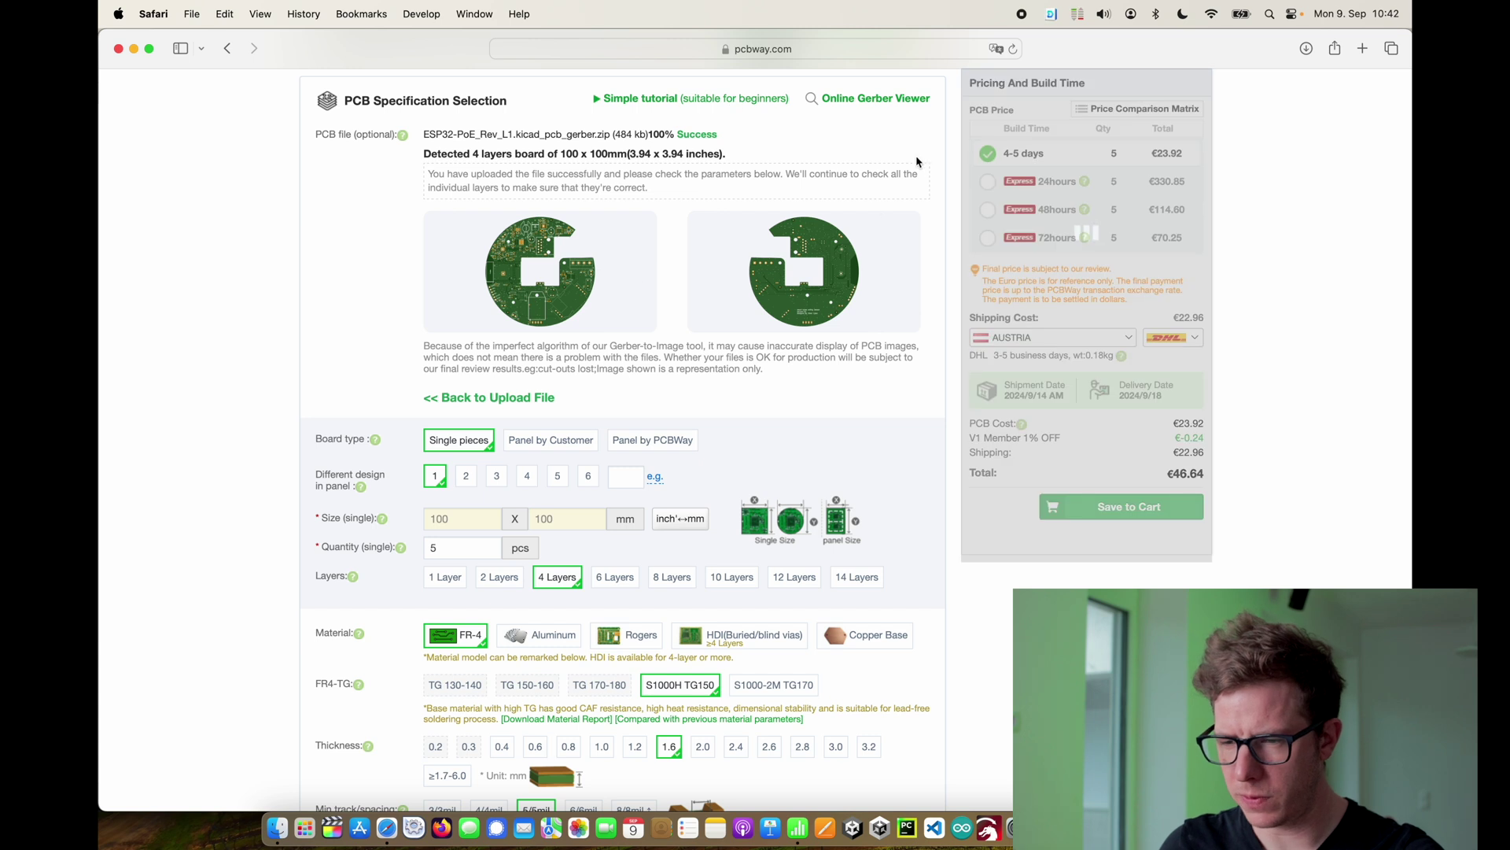
# - Inspect the bottom-side board preview image at full size, and review the PCB specification in the quote form
pyautogui.rightClick(802, 306)
pyautogui.click(822, 313)
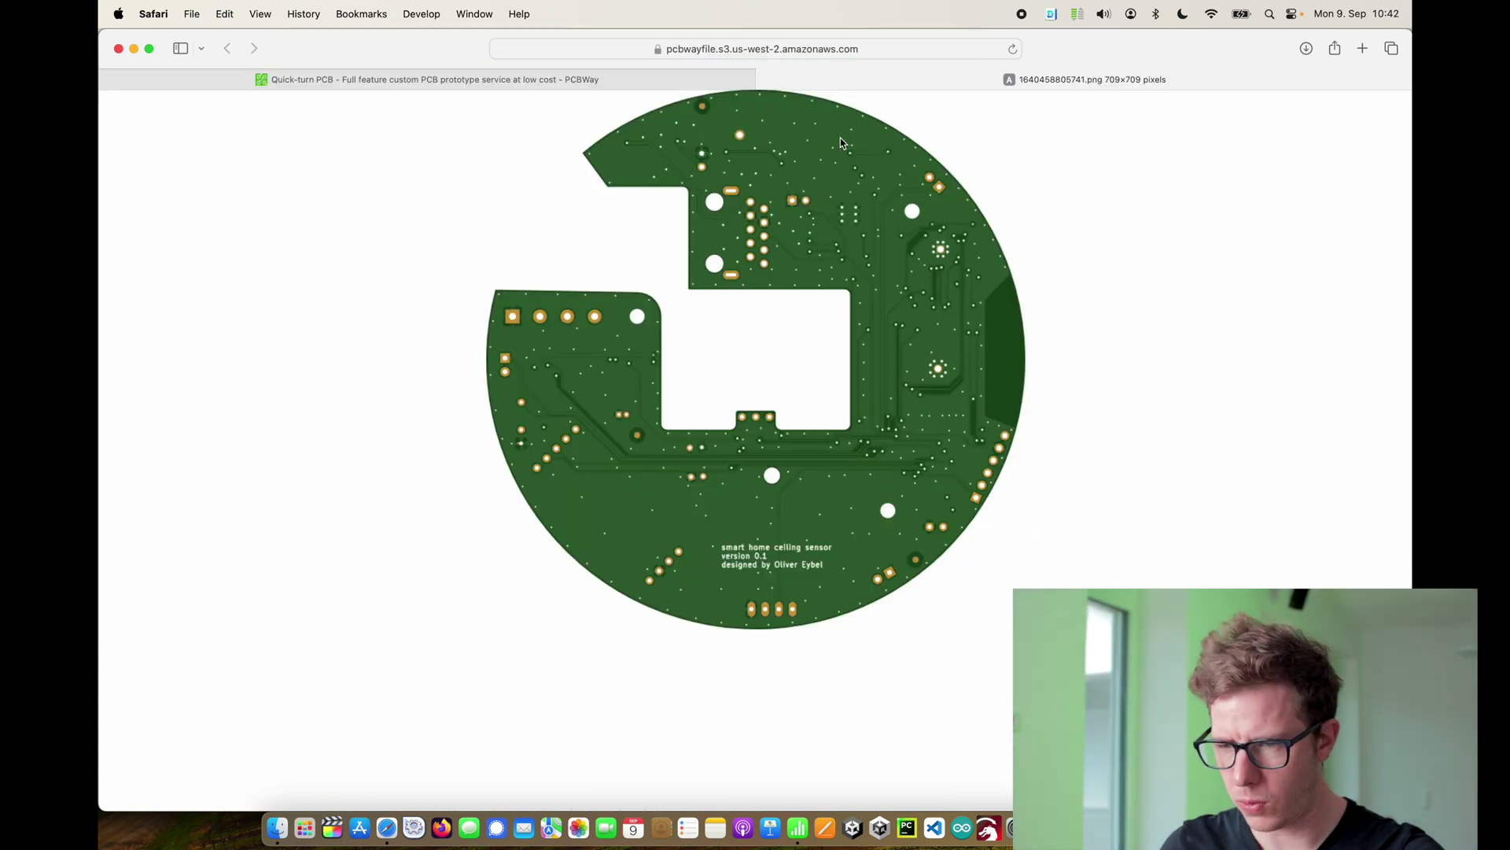
pyautogui.press('super+w')
pyautogui.scroll(-3, 473, 274)
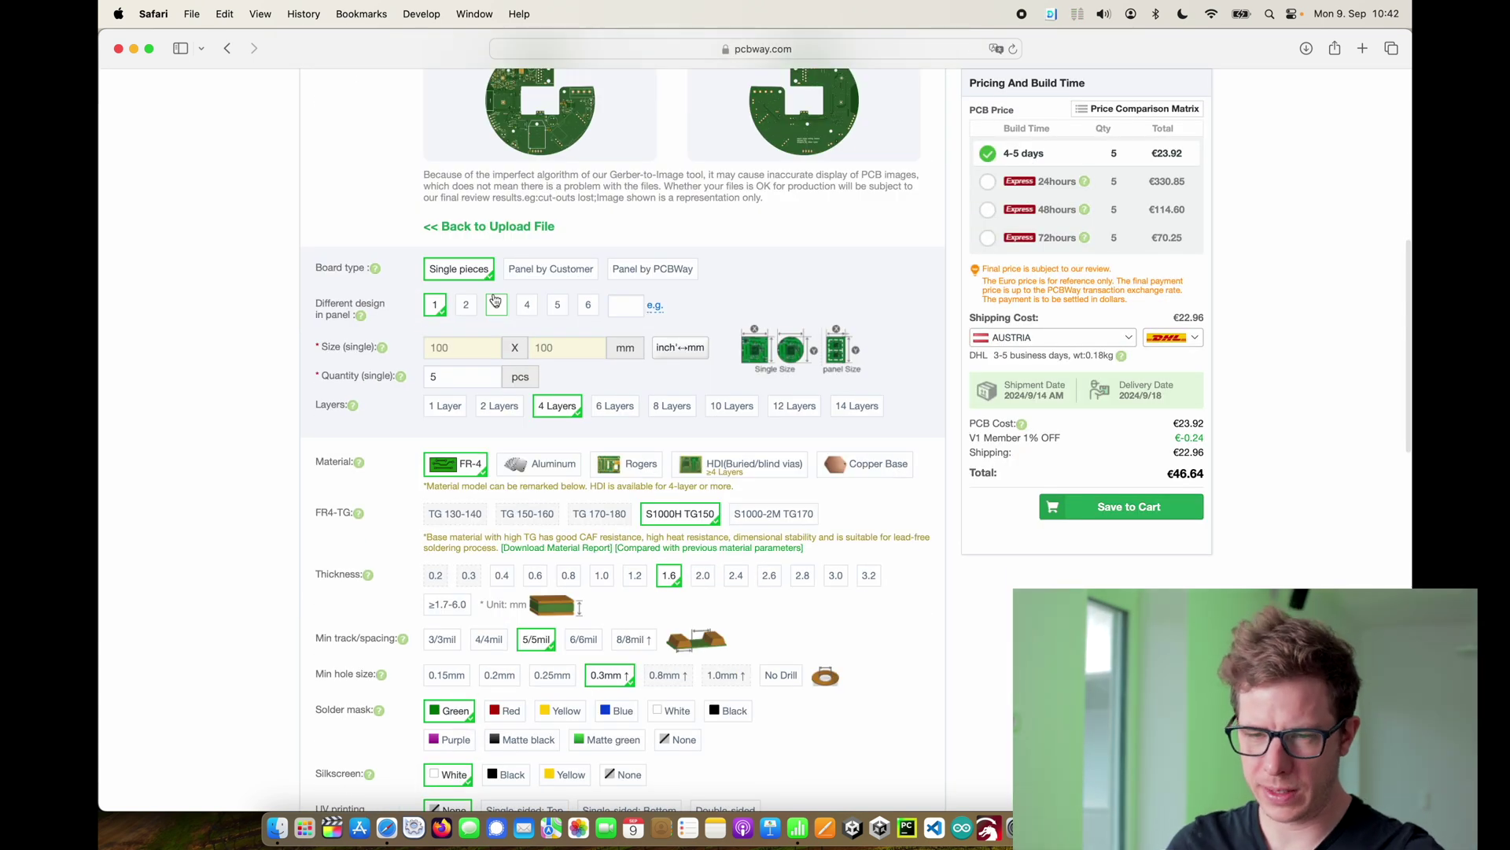
pyautogui.scroll(2, 396, 318)
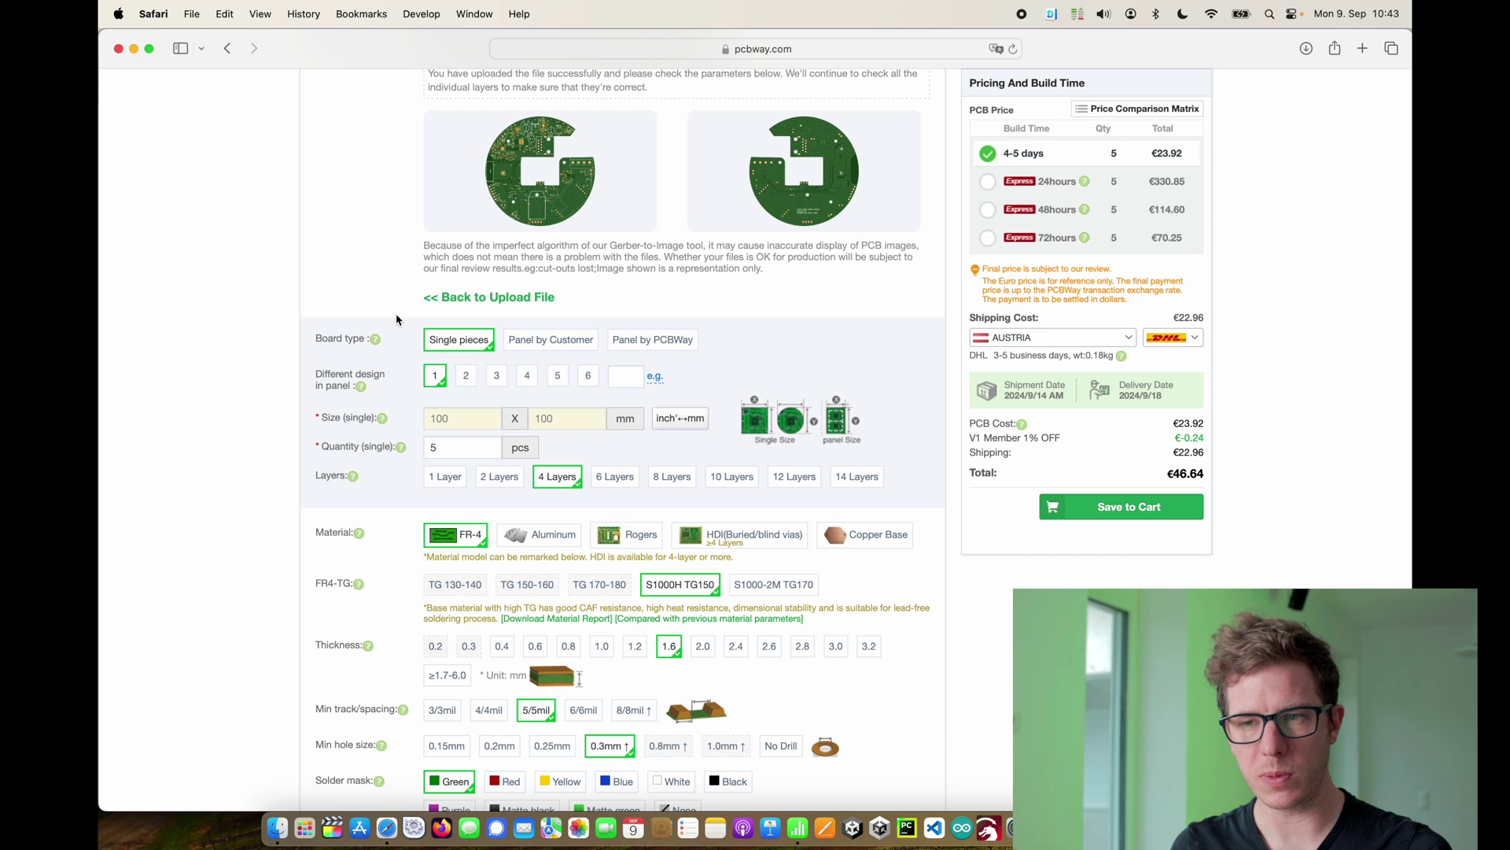
# - Set the single-board quantity in the PCB specification to 5 pieces
pyautogui.scroll(-1, 396, 319)
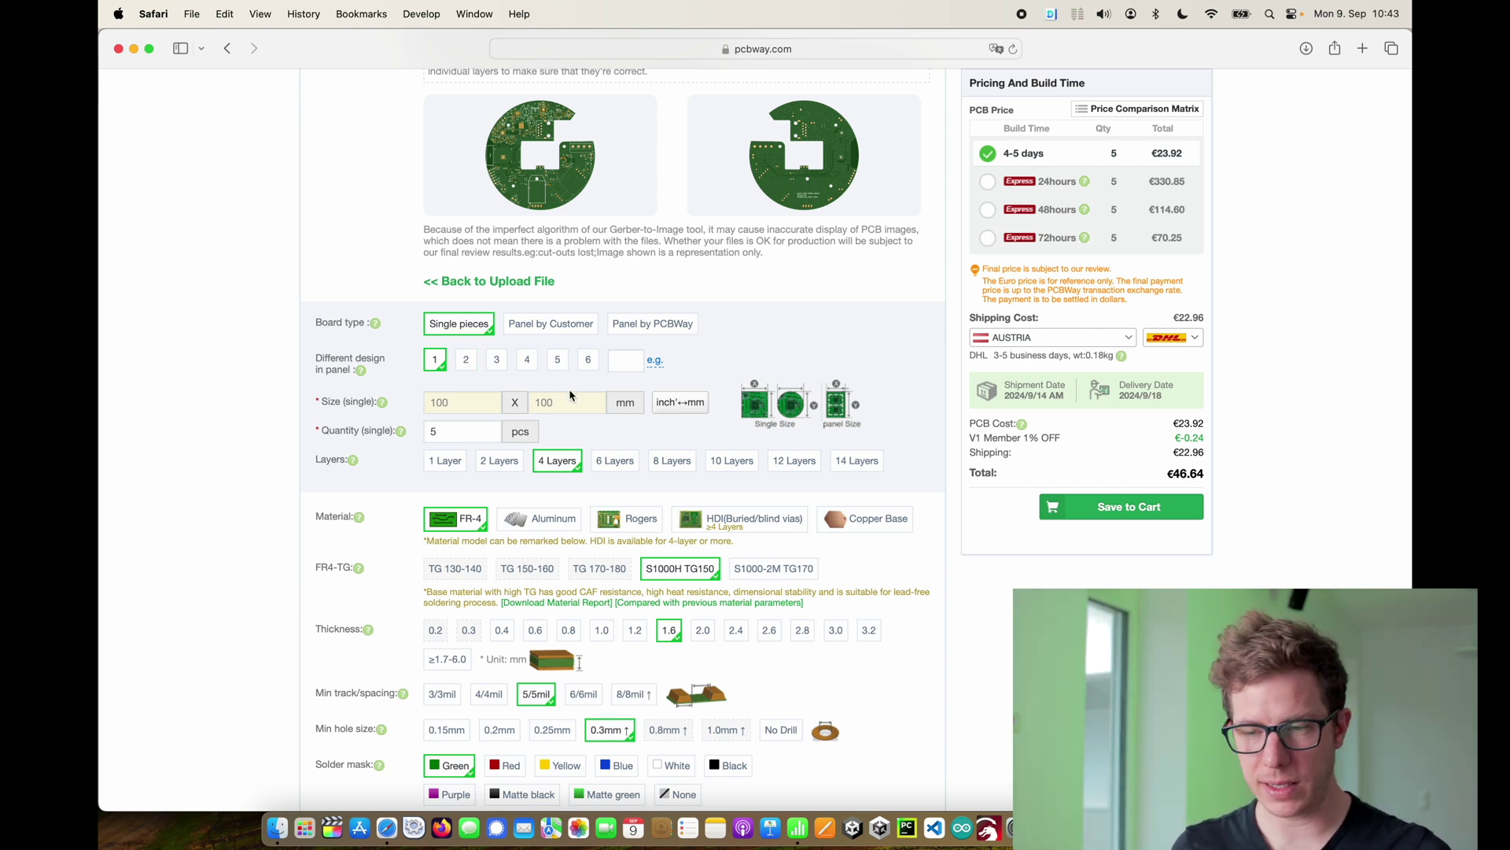
pyautogui.click(480, 431)
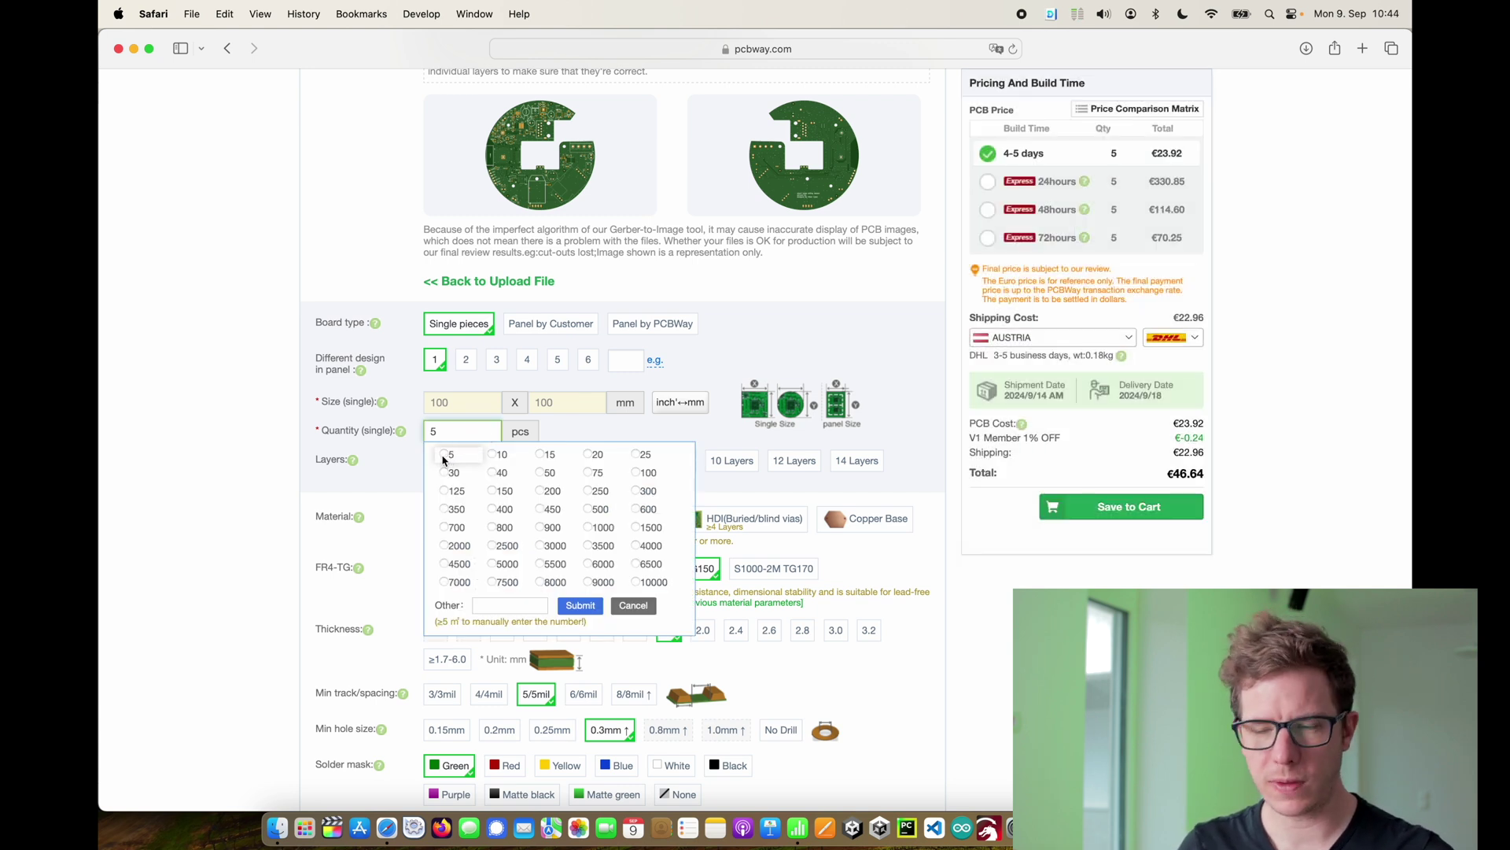
pyautogui.click(445, 456)
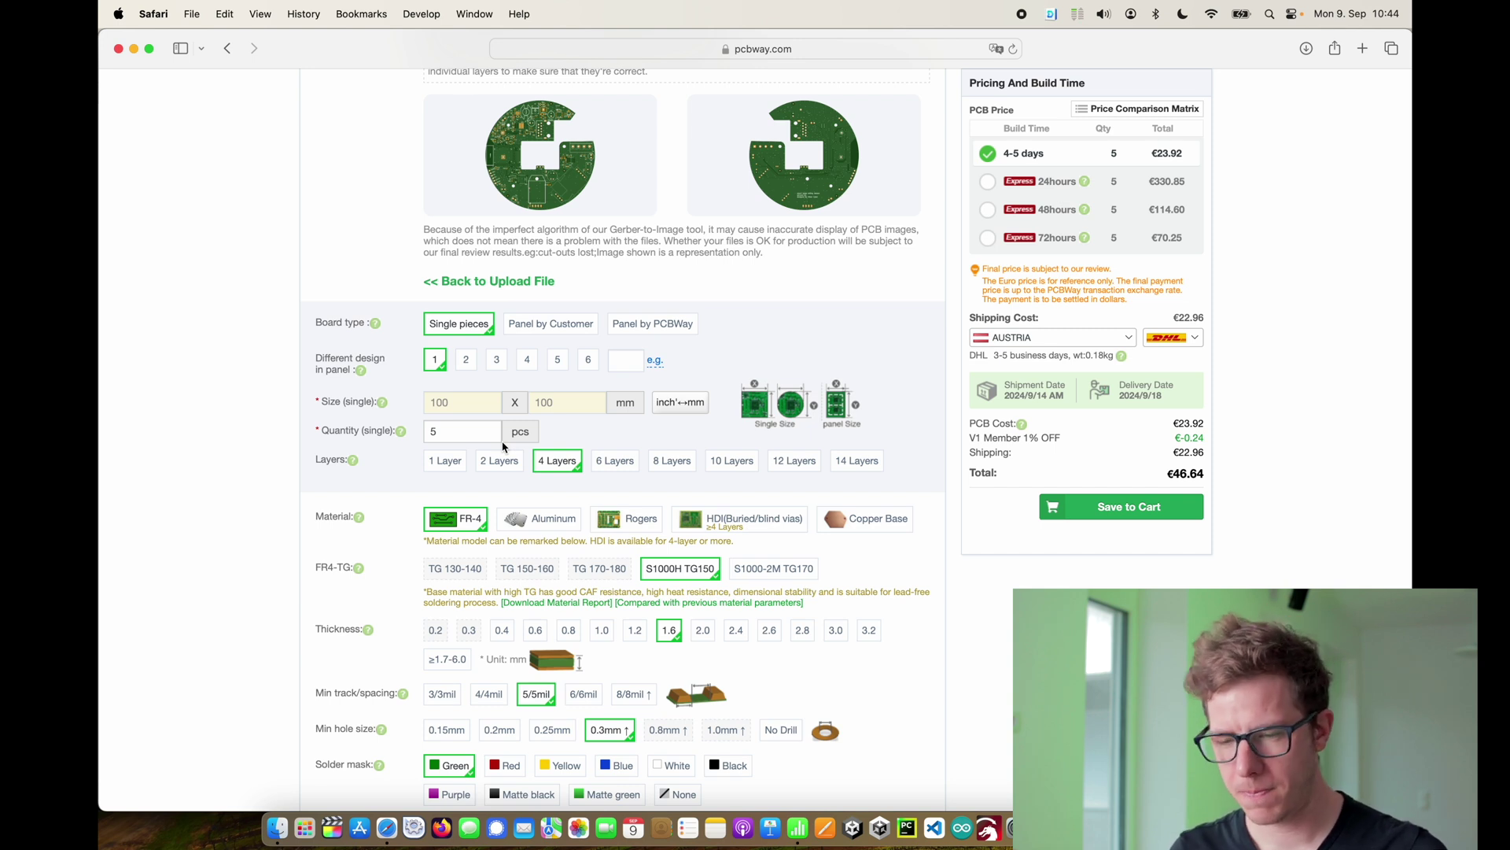
# - Review the material options, read the FR4-TG help, and open the PCB Tg ordering instruction in a new tab
pyautogui.scroll(-3, 503, 446)
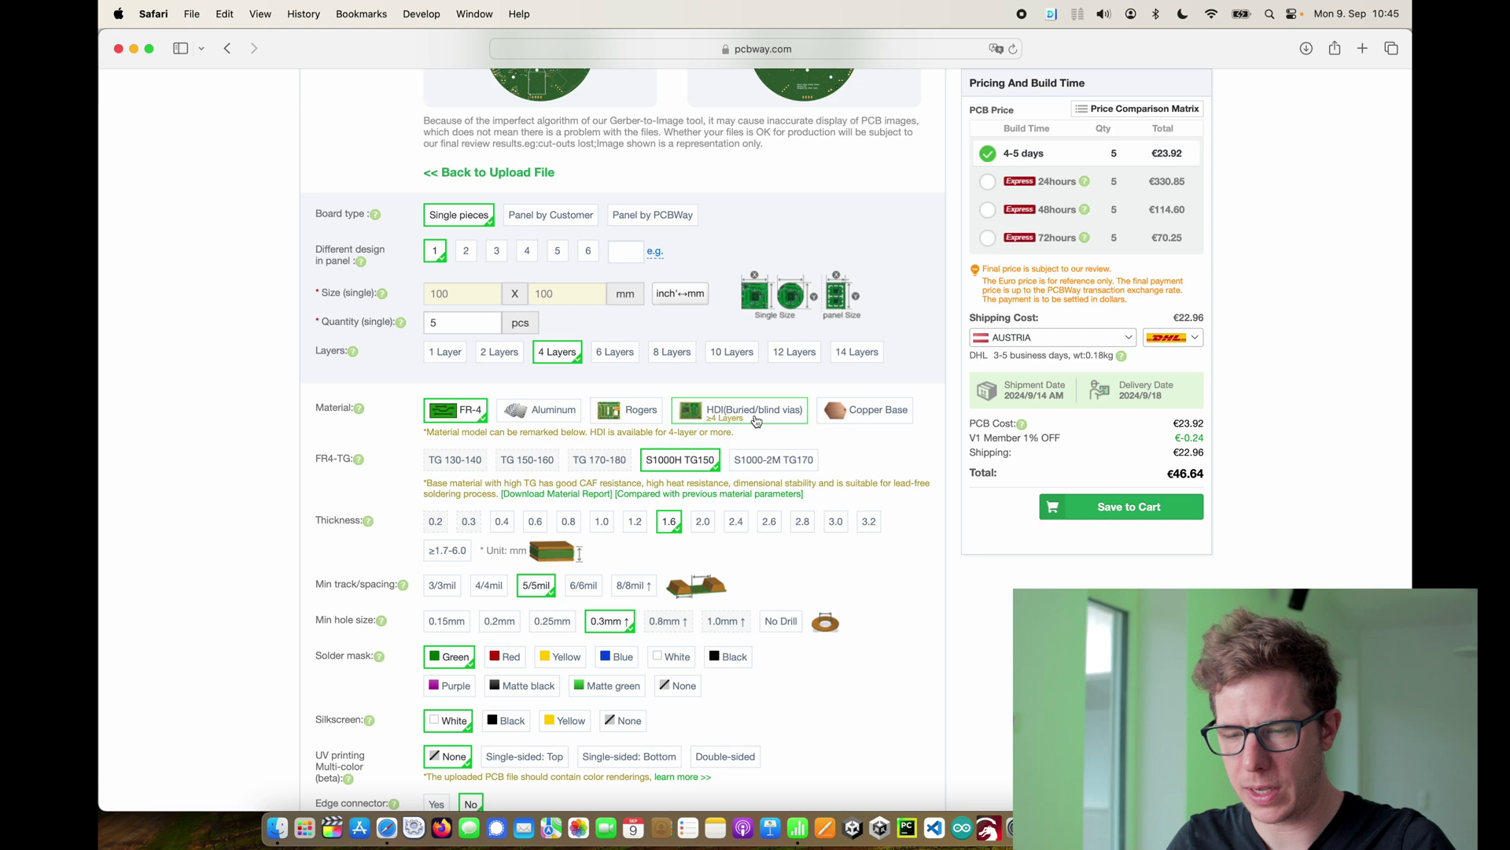
pyautogui.scroll(-2, 756, 421)
pyautogui.moveTo(360, 405)
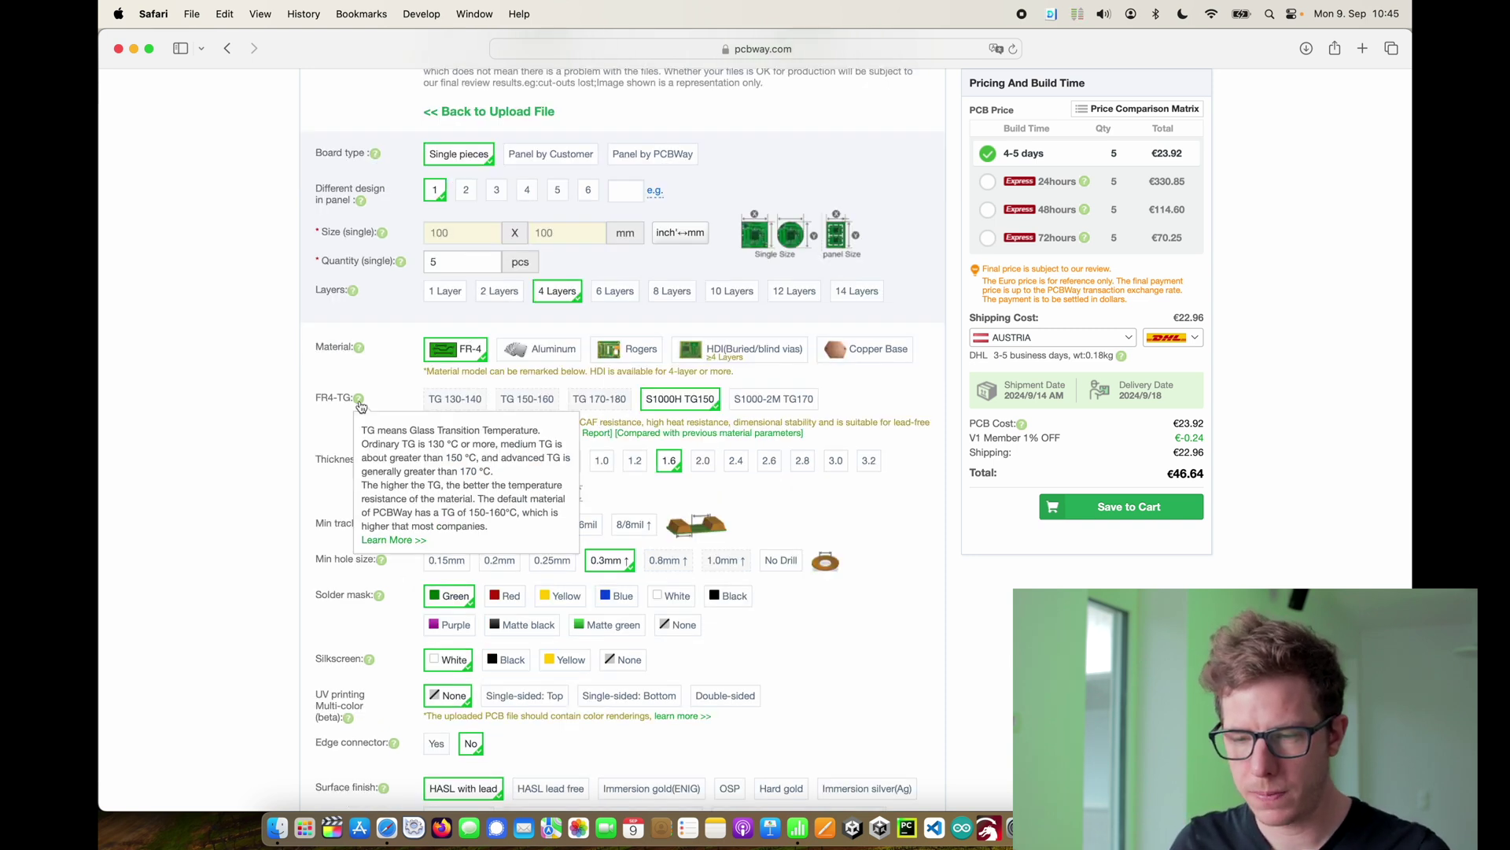
pyautogui.keyDown('super'); pyautogui.click(732, 433); pyautogui.keyUp('super')
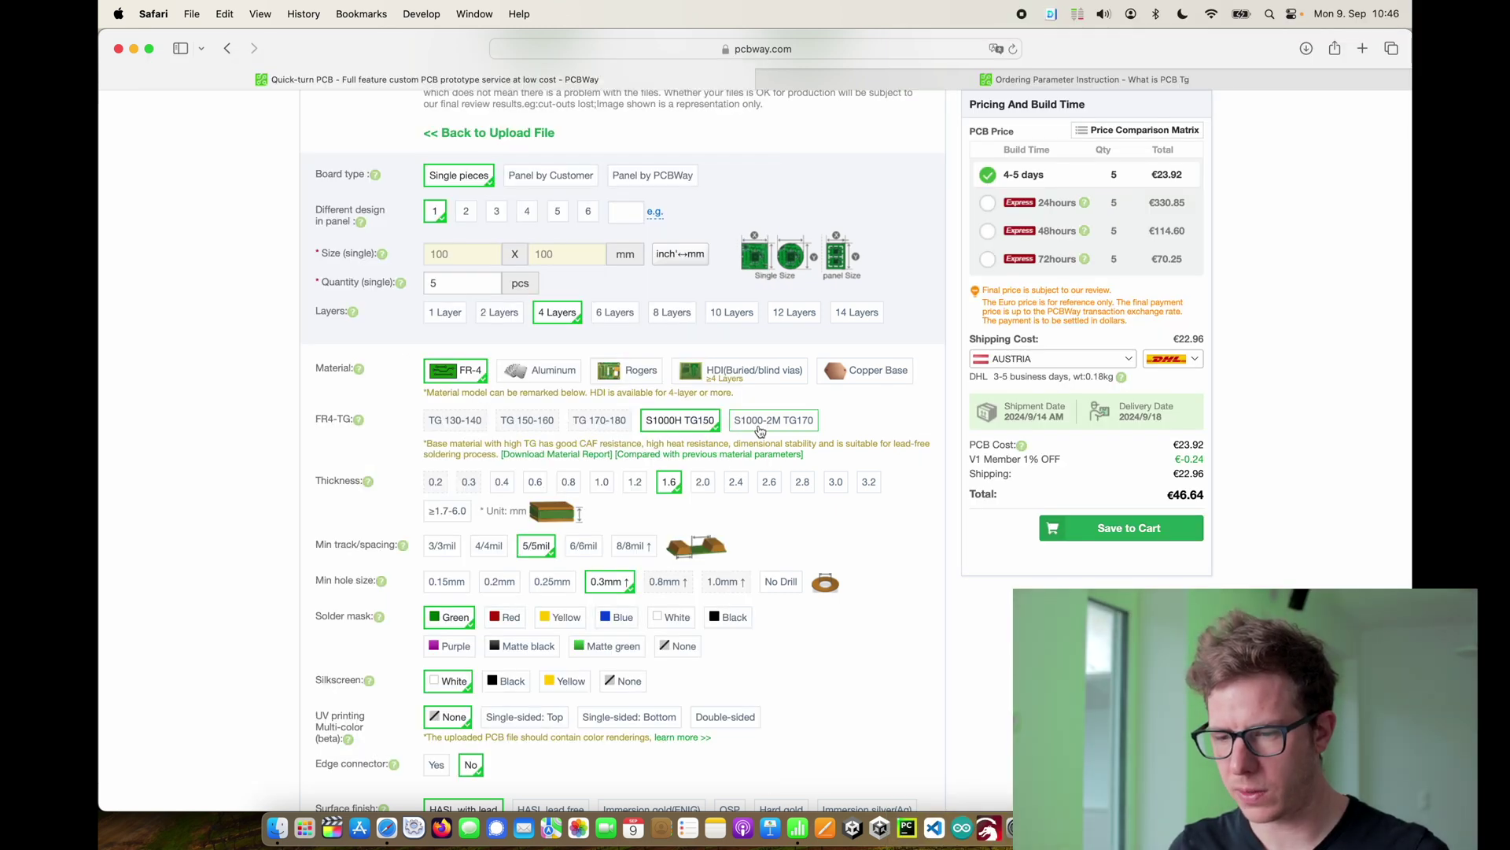
# - Set the minimum track/spacing to 6/6mil and choose a white solder mask with black silkscreen
pyautogui.click(762, 433)
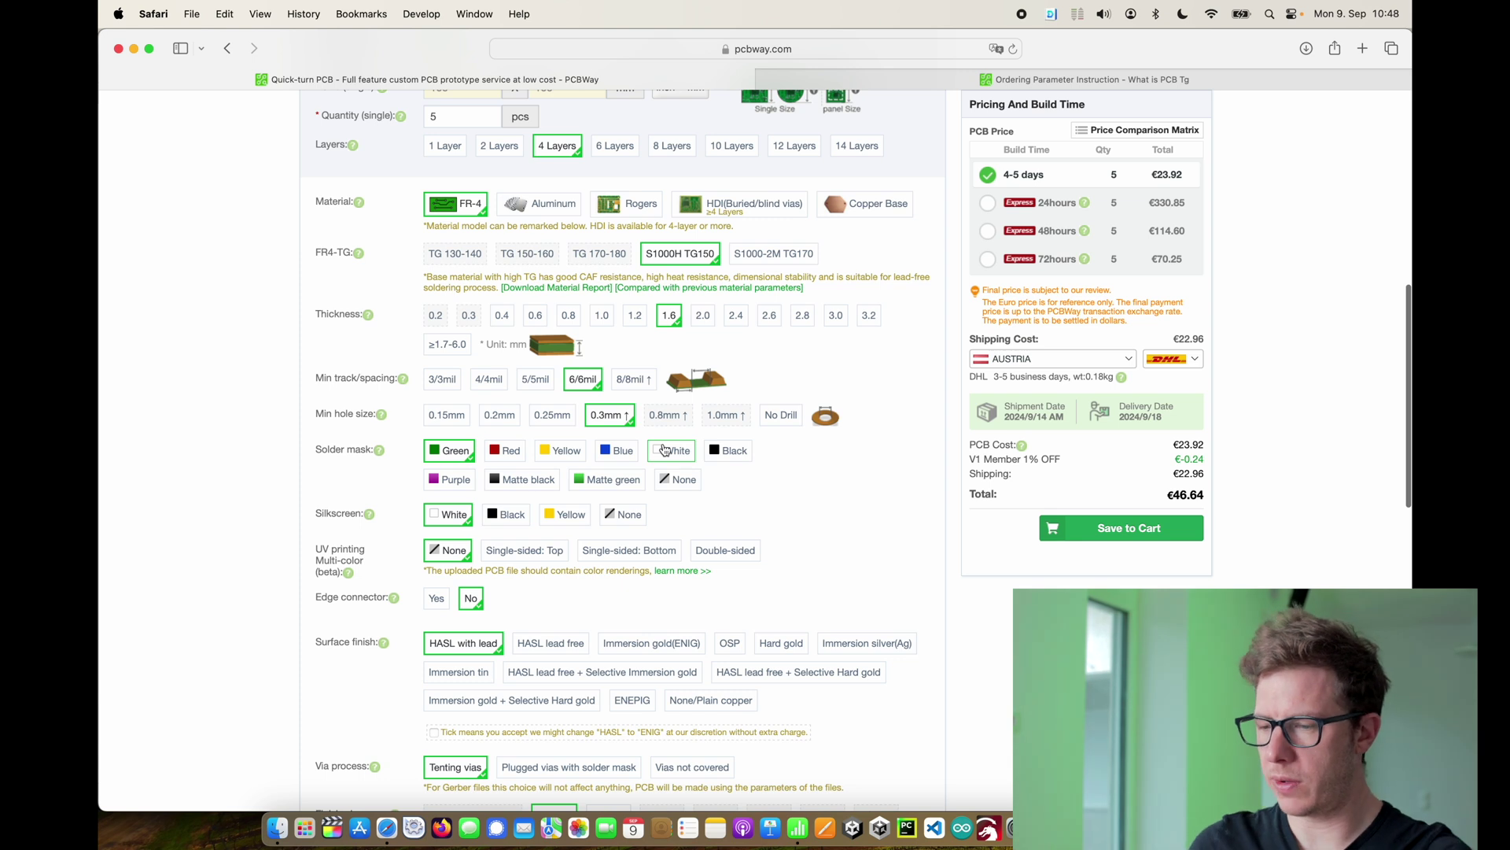
pyautogui.scroll(-1, 665, 450)
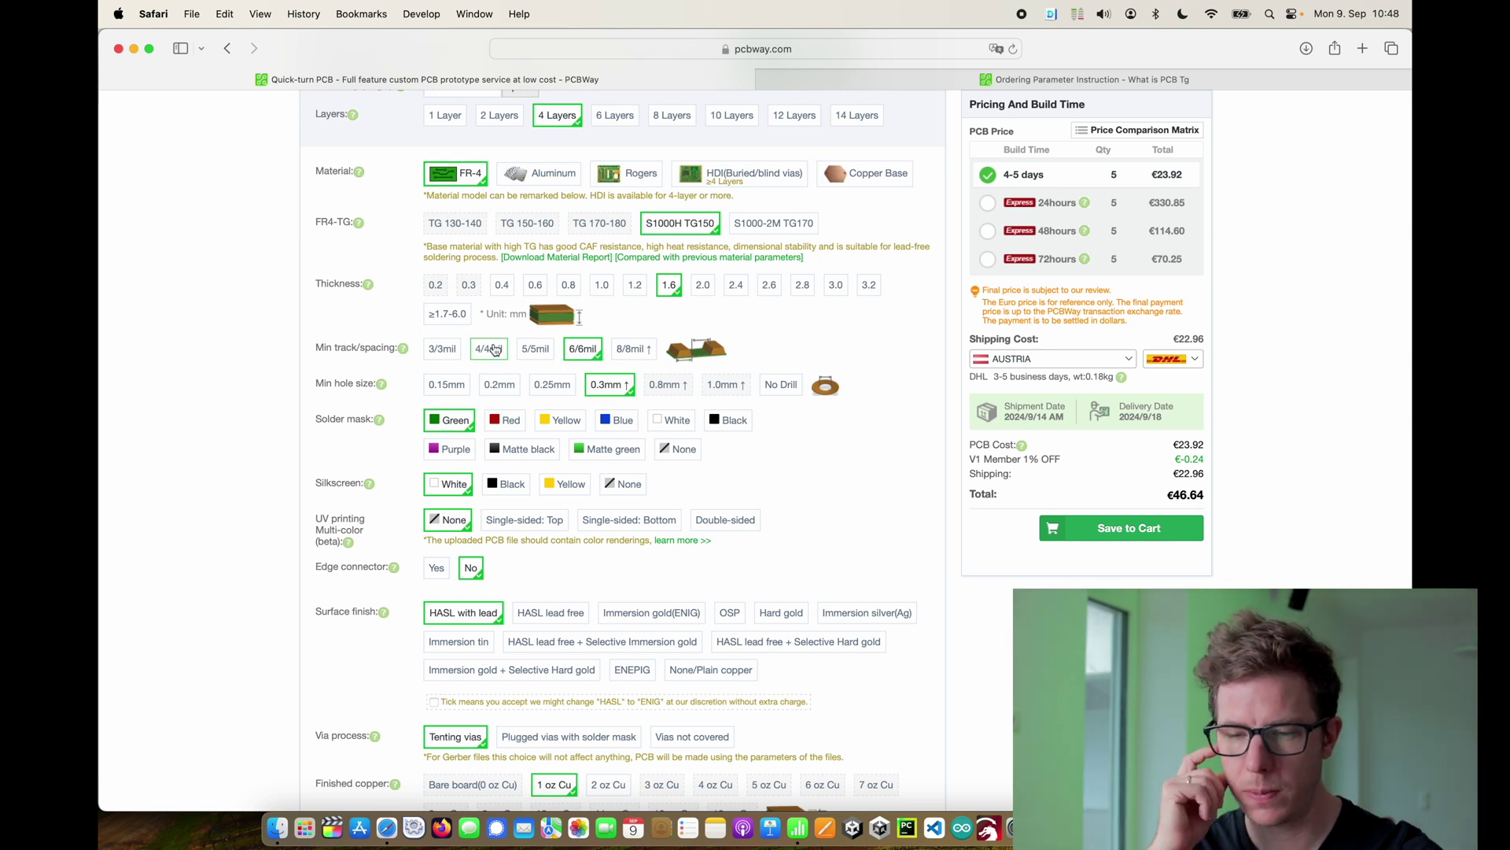
pyautogui.moveTo(409, 356)
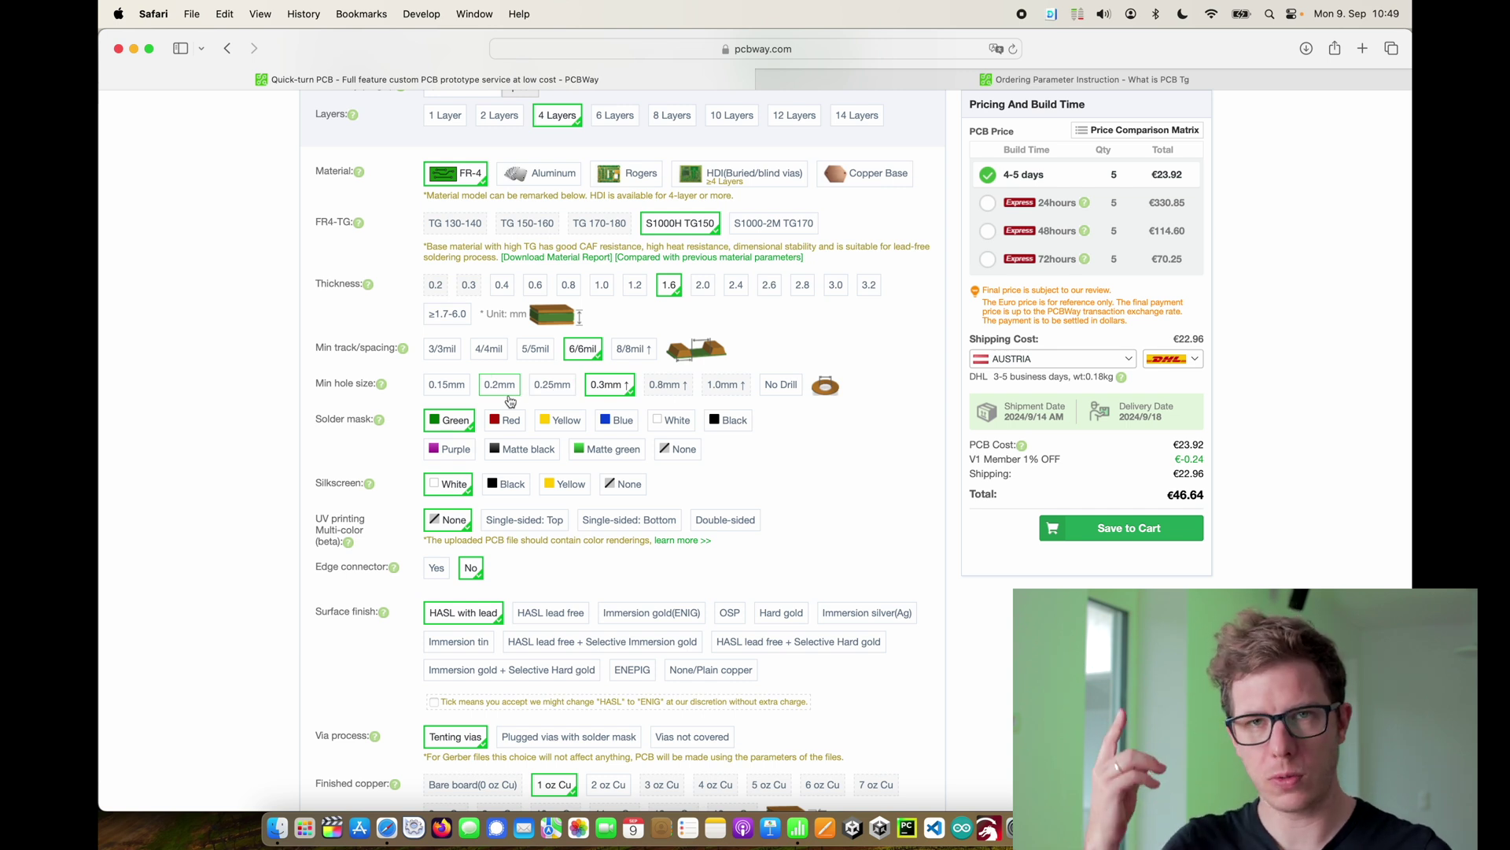
pyautogui.moveTo(379, 423)
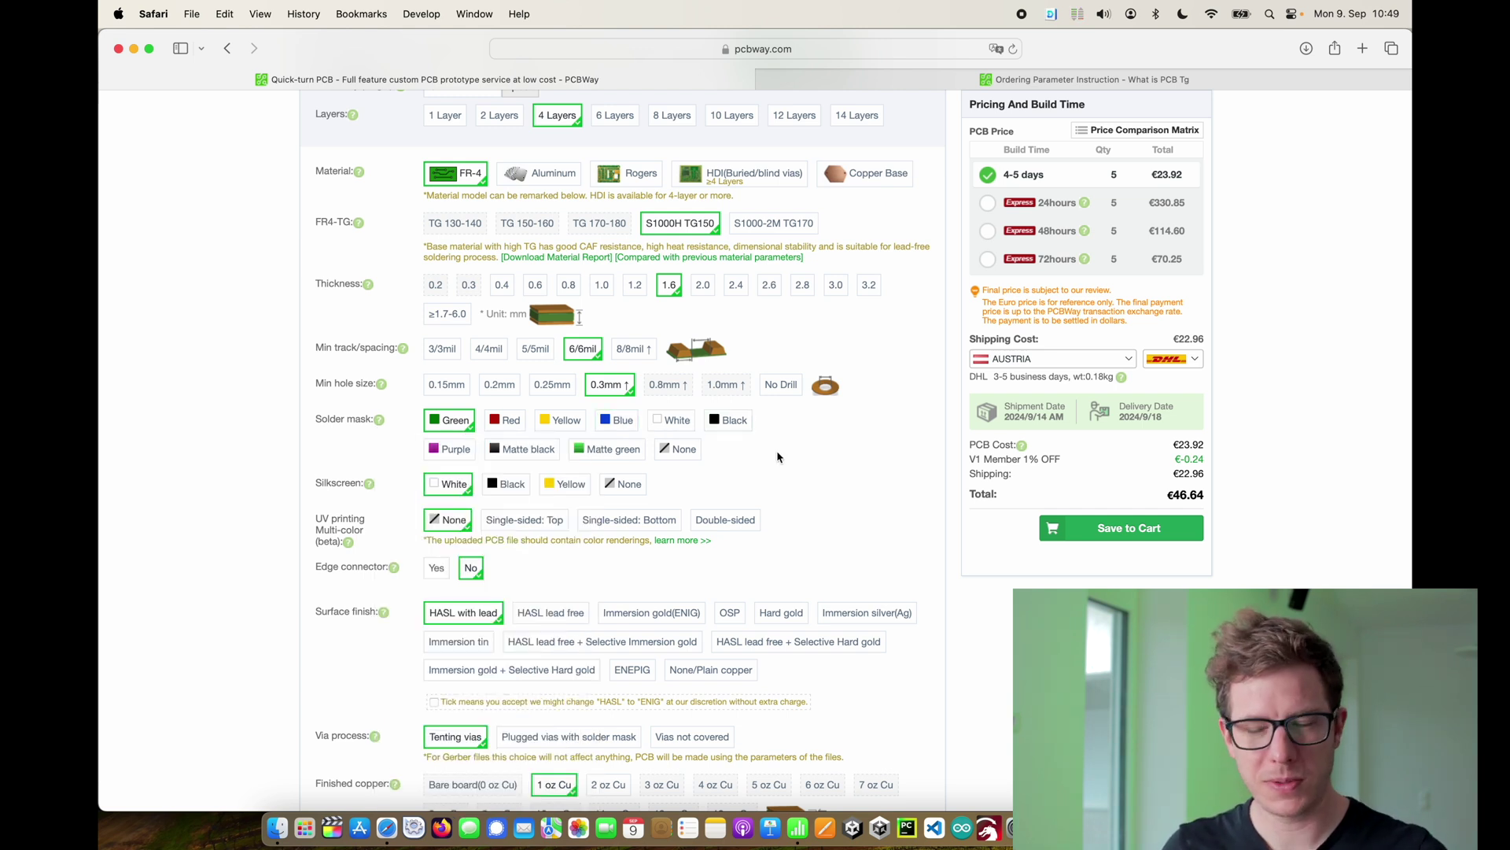
pyautogui.click(671, 425)
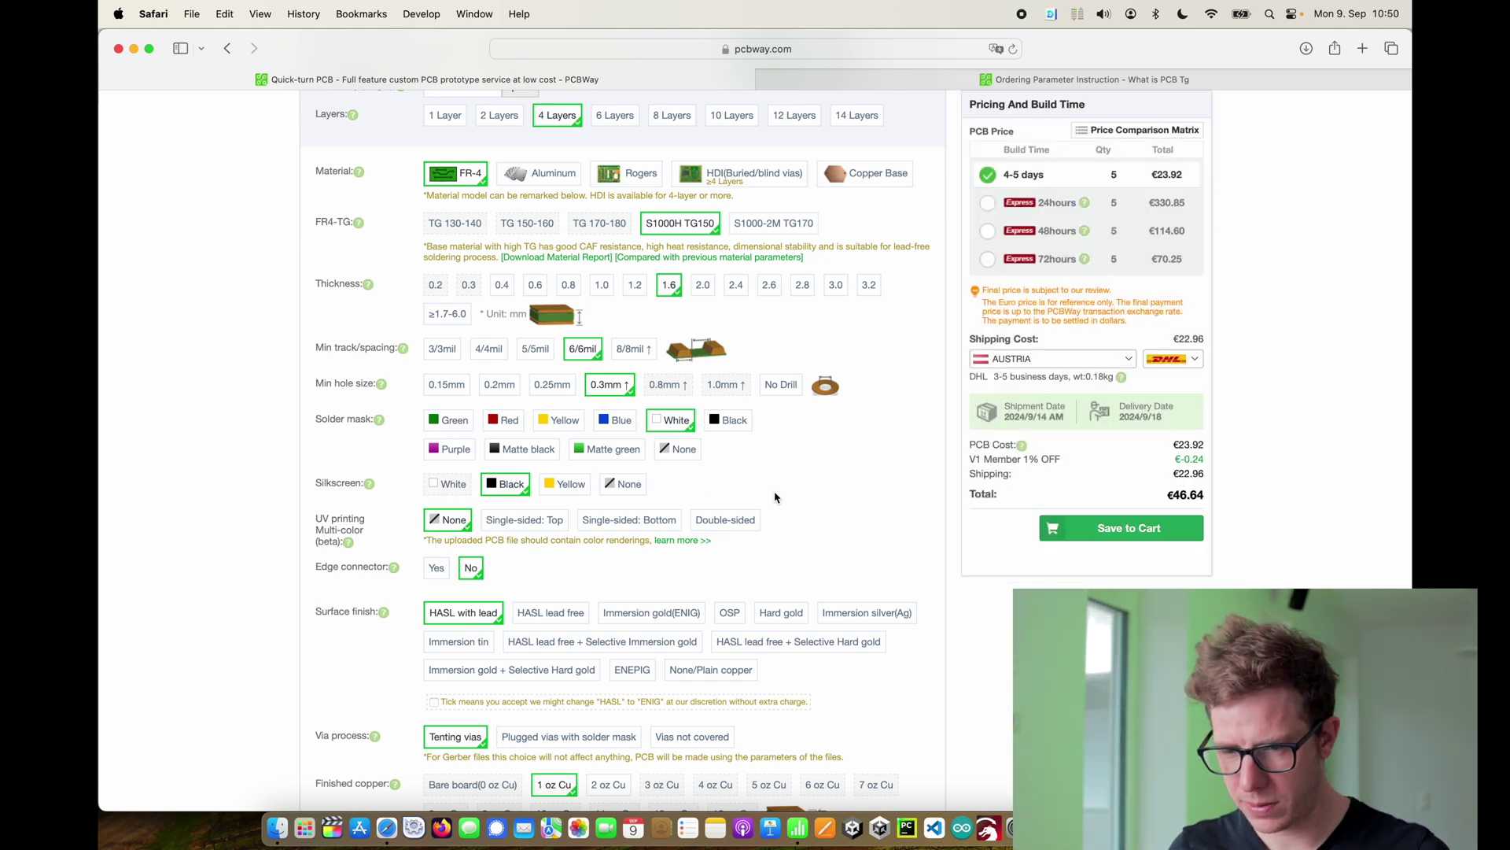
# - Read the UV multi-color printing prerequisites, look through the linked color PCB printing article, and return to the quote form
pyautogui.keyDown('super'); pyautogui.click(683, 540); pyautogui.keyUp('super')
pyautogui.scroll(-4, 682, 539)
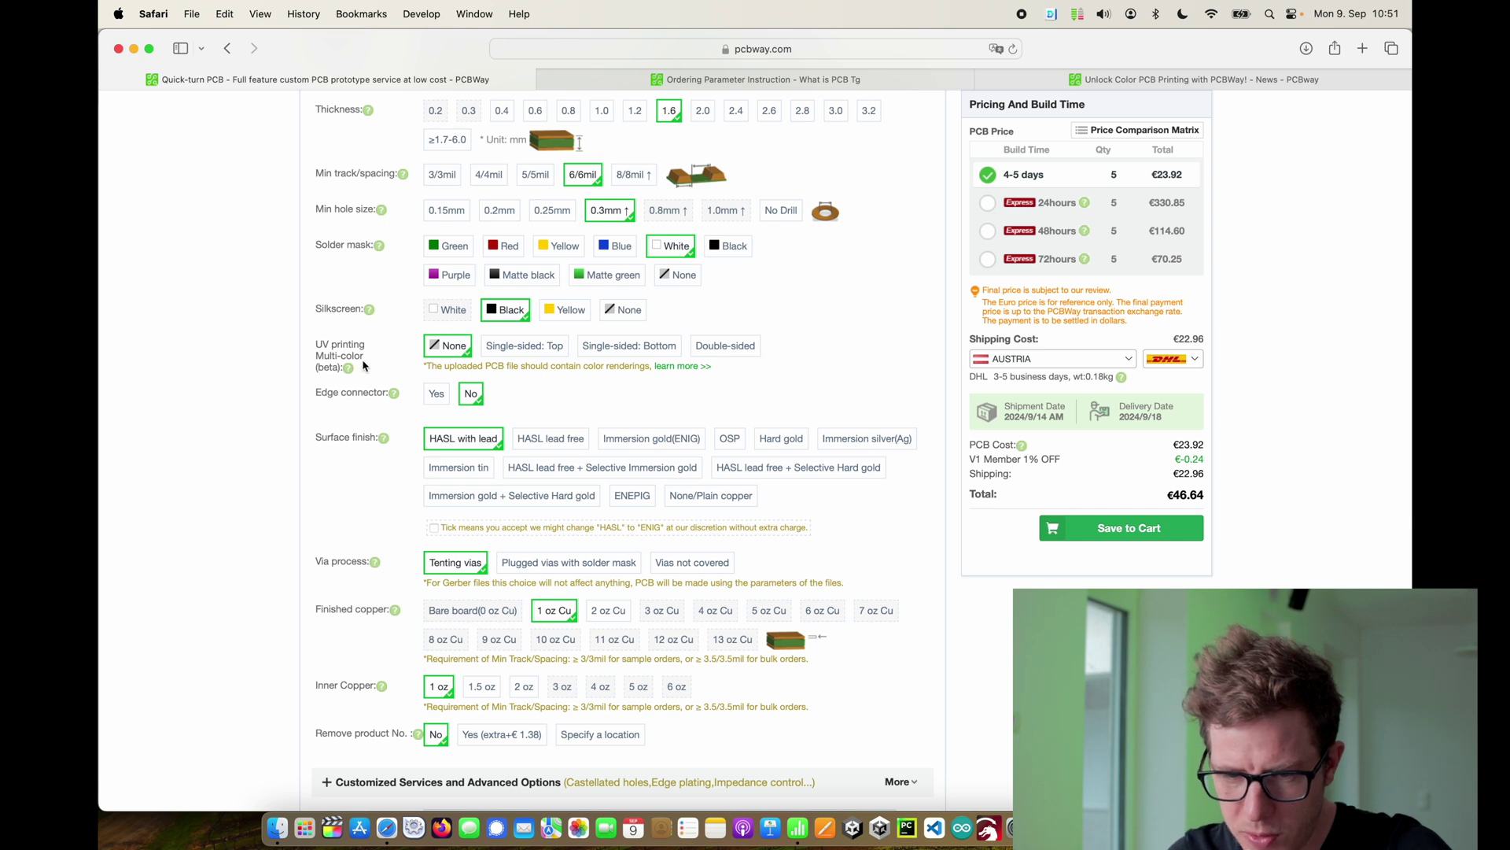
pyautogui.moveTo(349, 371)
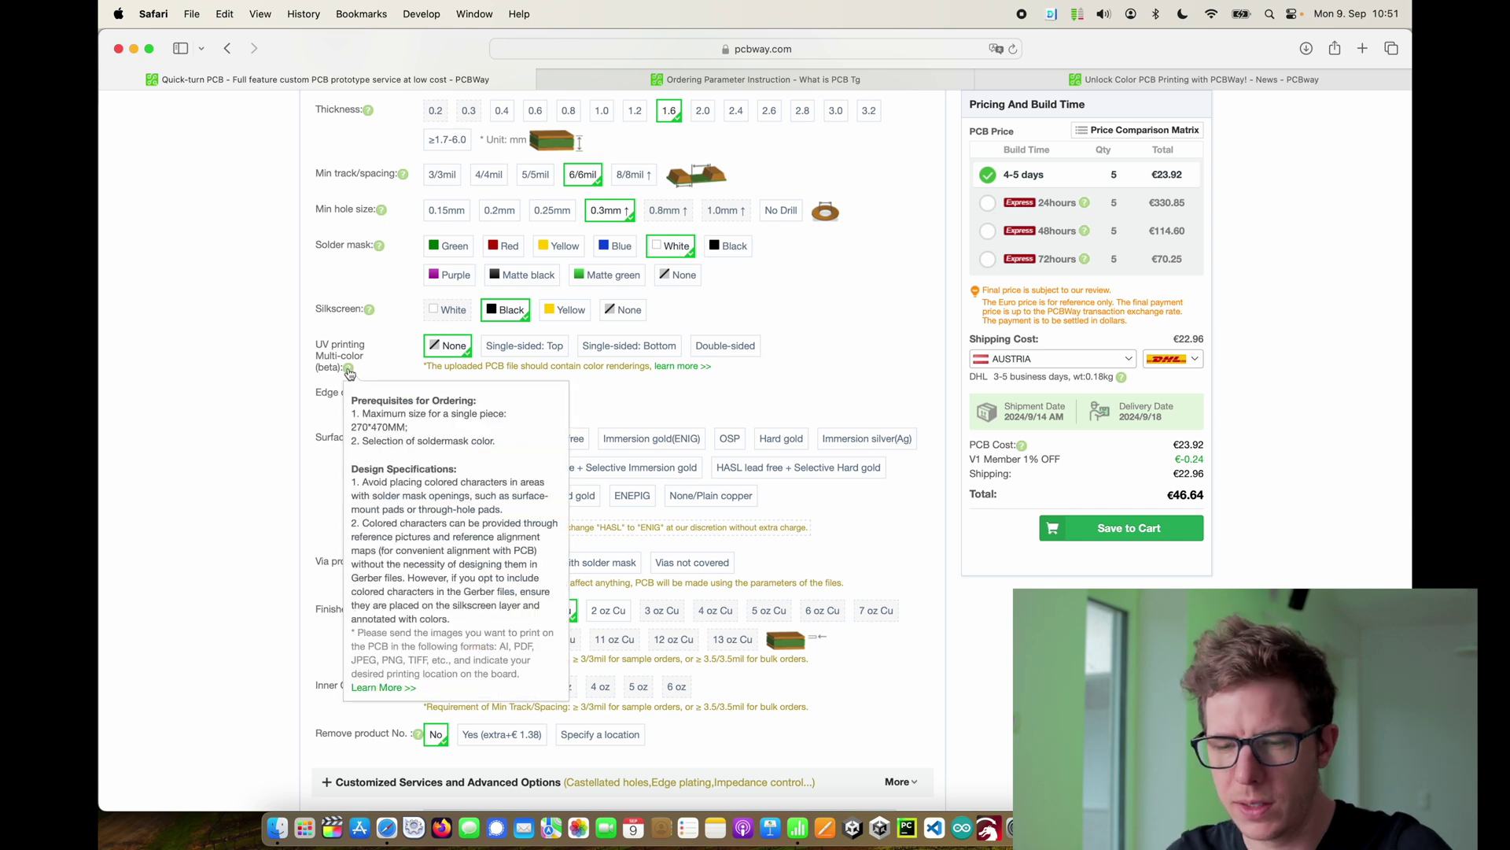
pyautogui.click(1085, 79)
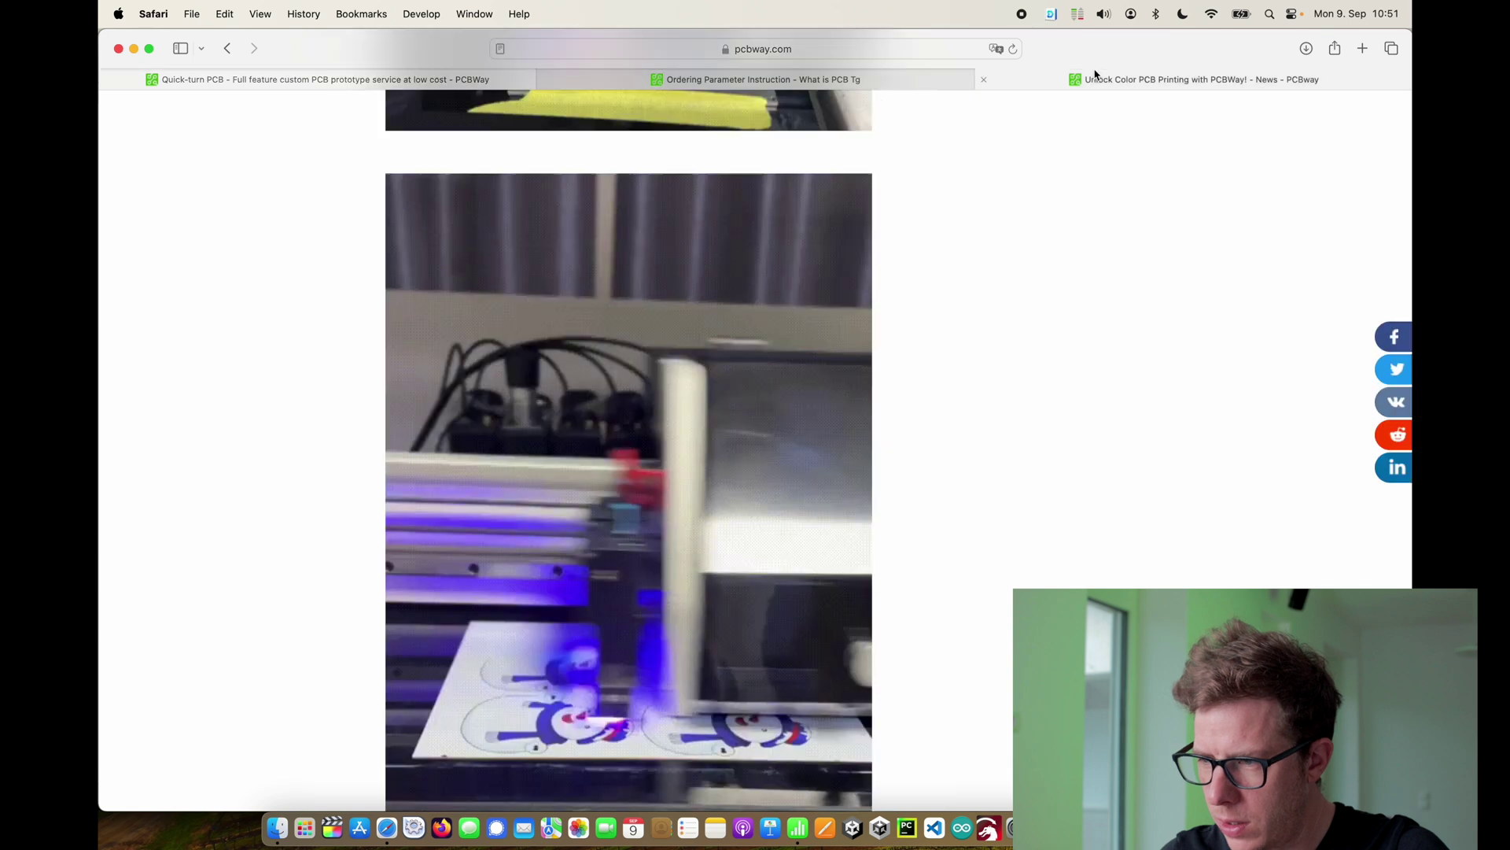
pyautogui.scroll(-2, 782, 383)
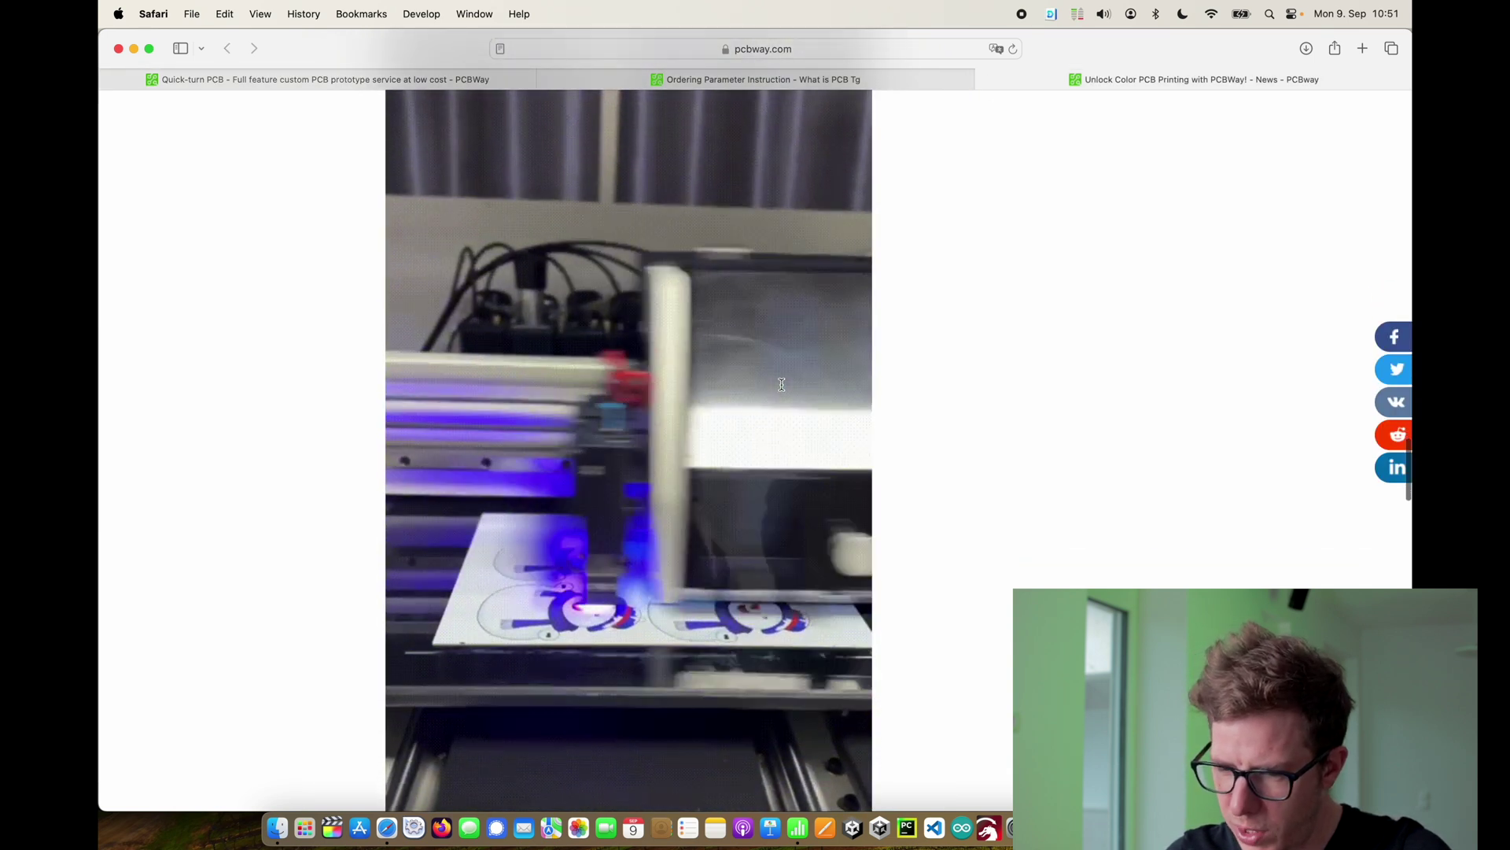
pyautogui.scroll(7, 782, 384)
pyautogui.scroll(5, 782, 384)
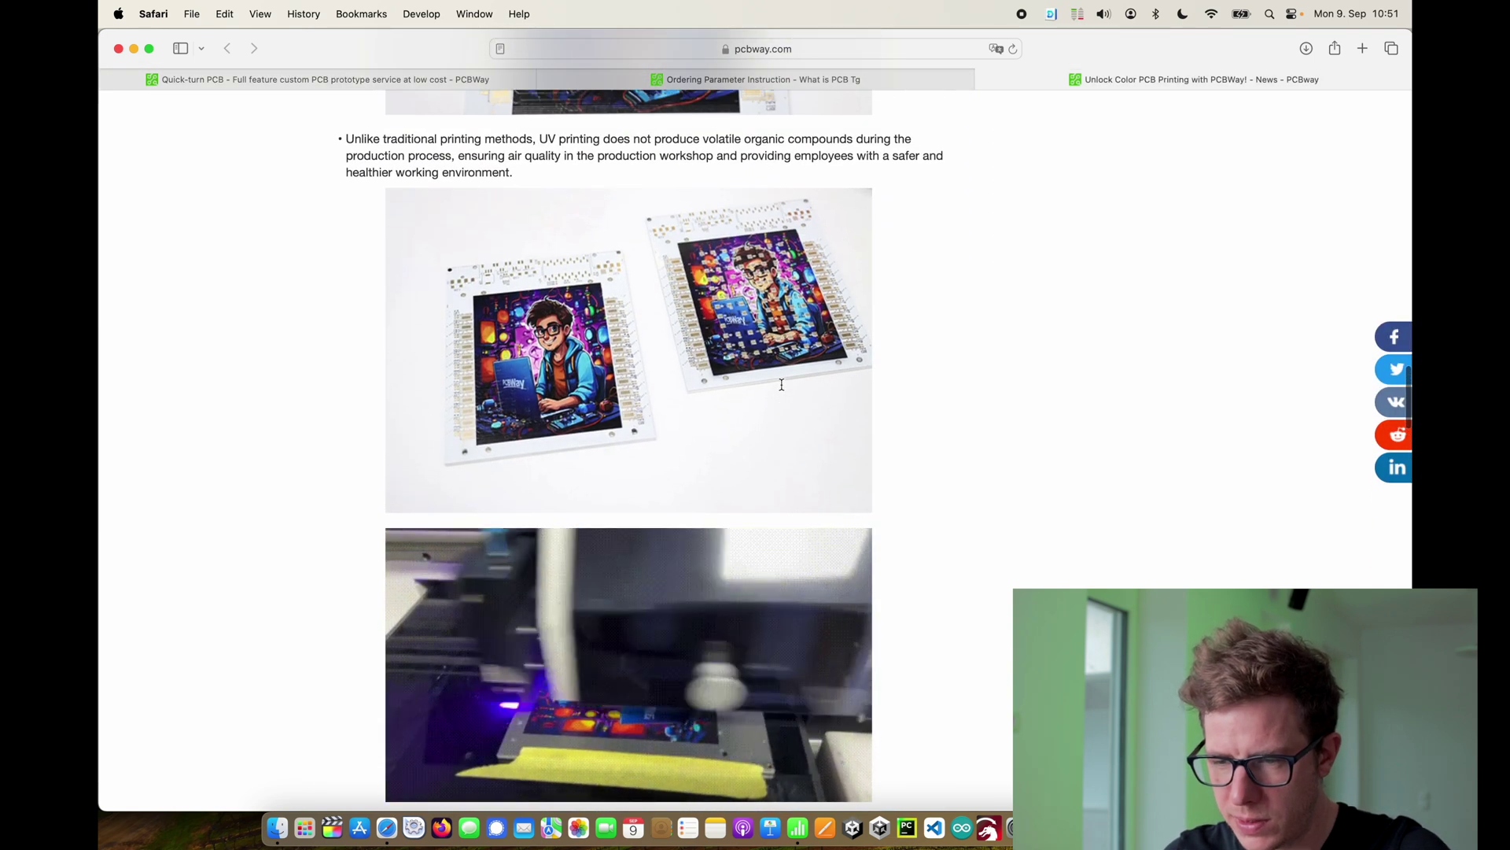
pyautogui.scroll(-3, 781, 384)
pyautogui.scroll(-15, 782, 383)
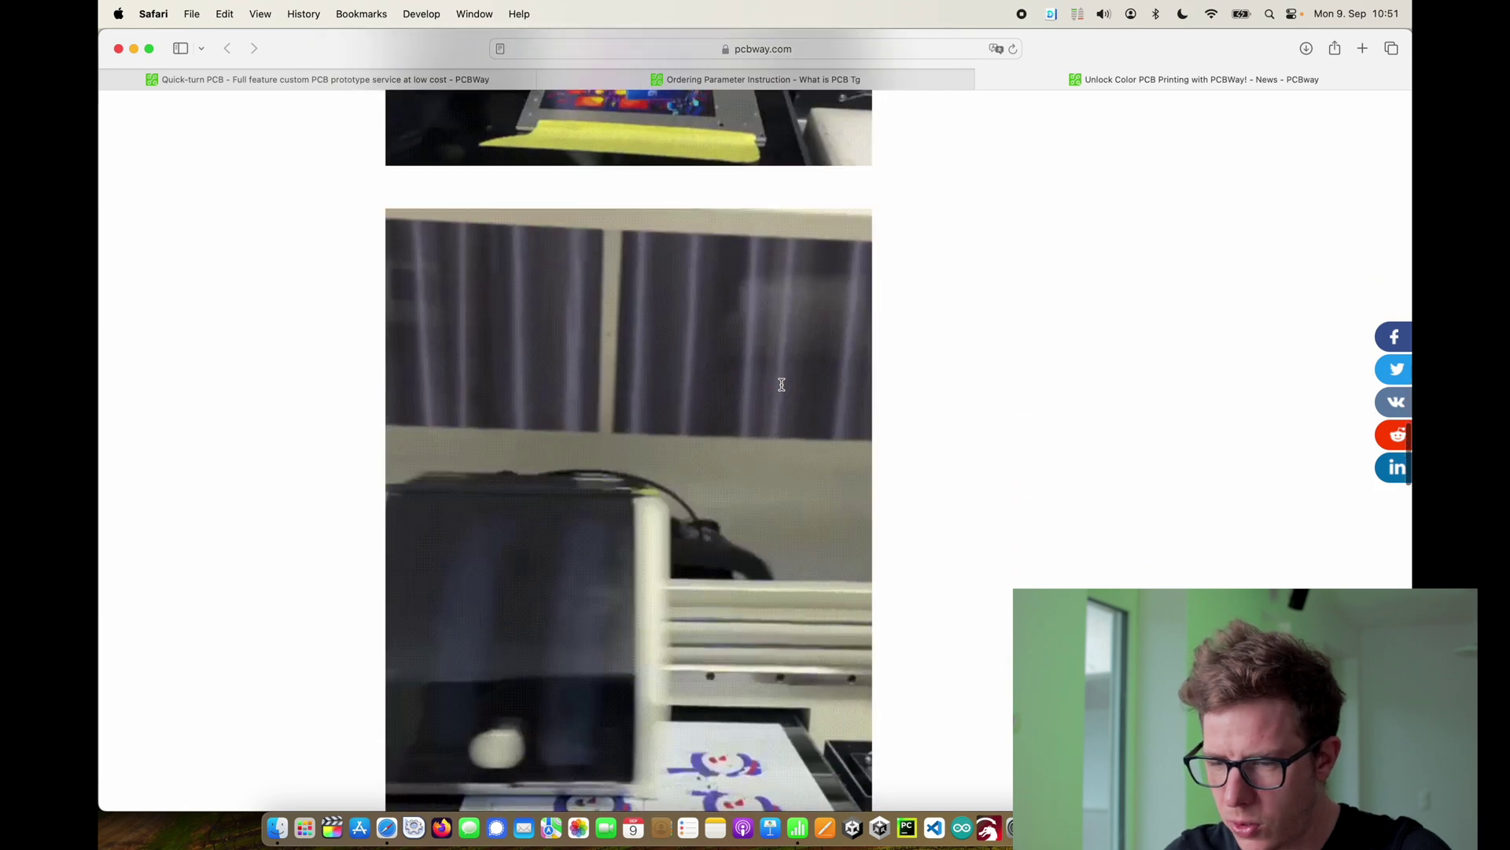
pyautogui.scroll(-1, 782, 384)
pyautogui.scroll(15, 782, 383)
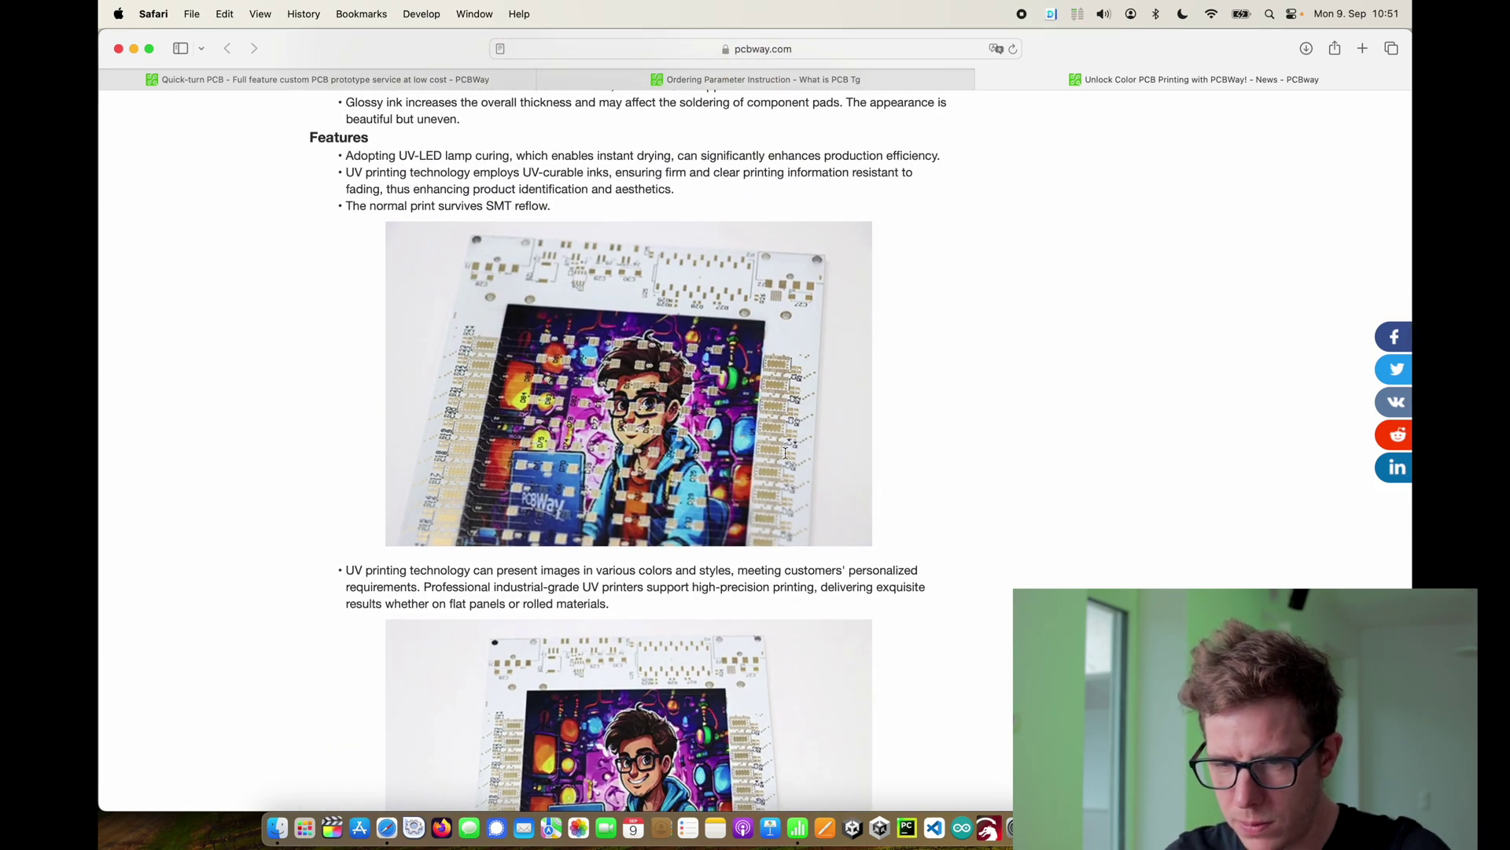
pyautogui.hotkey('ctrl', 'Tab')
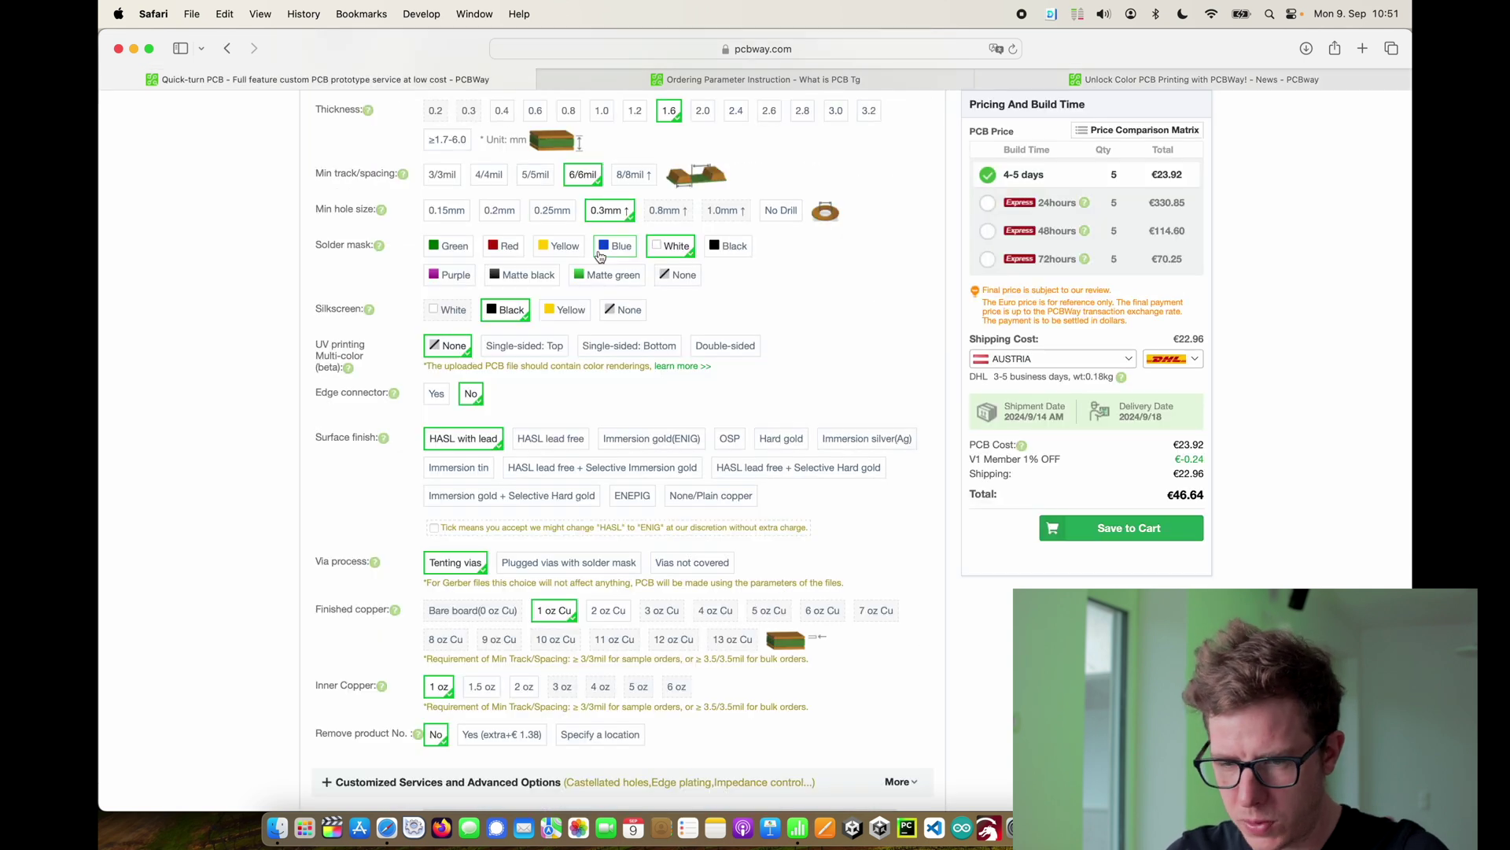
# - Check the edge connector help and set the surface finish to HASL lead free
pyautogui.scroll(-1, 511, 340)
pyautogui.moveTo(397, 337)
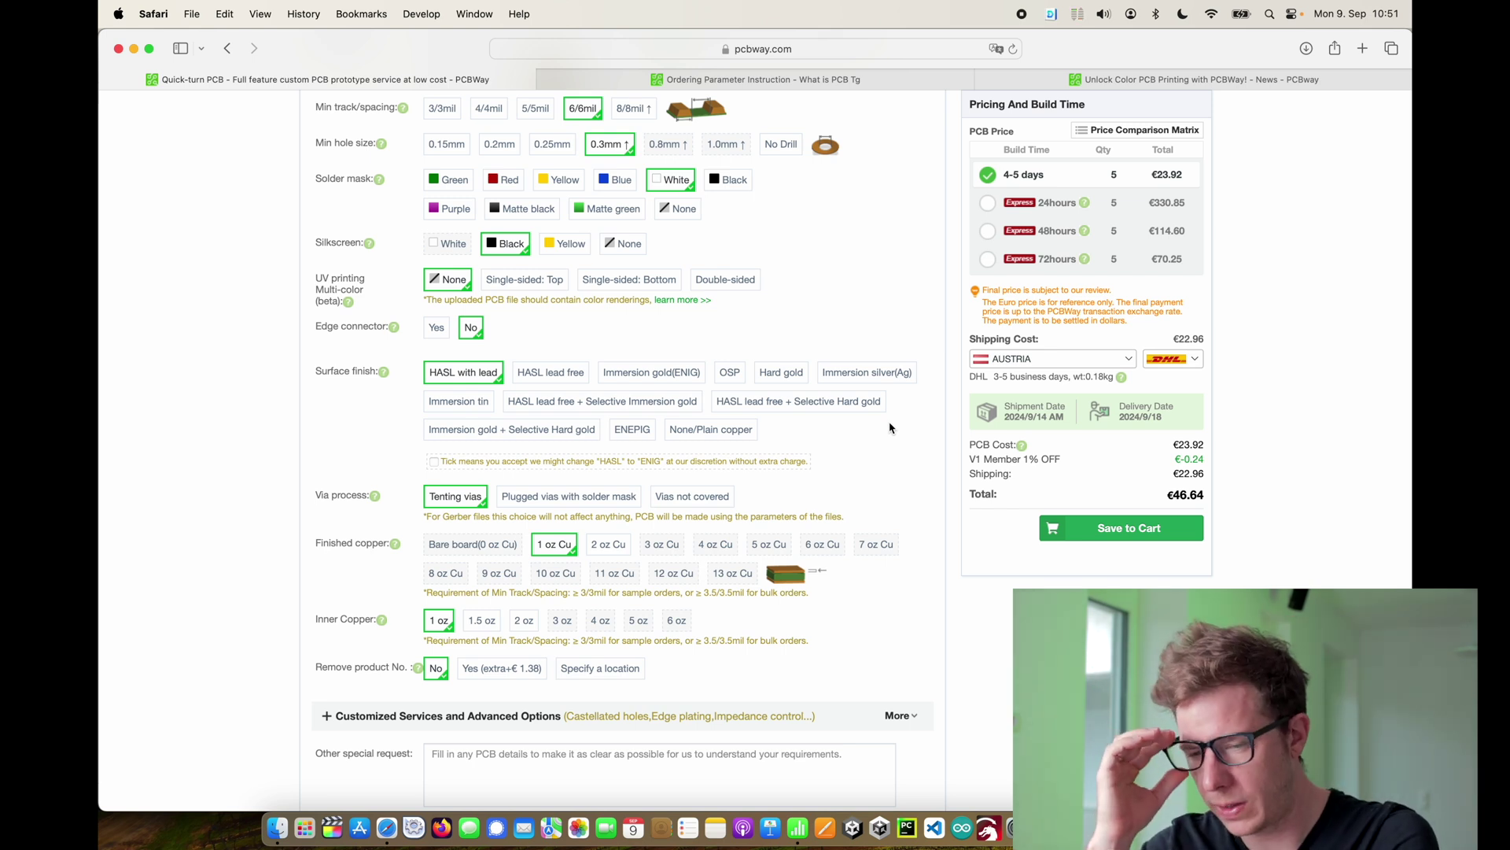
pyautogui.click(561, 377)
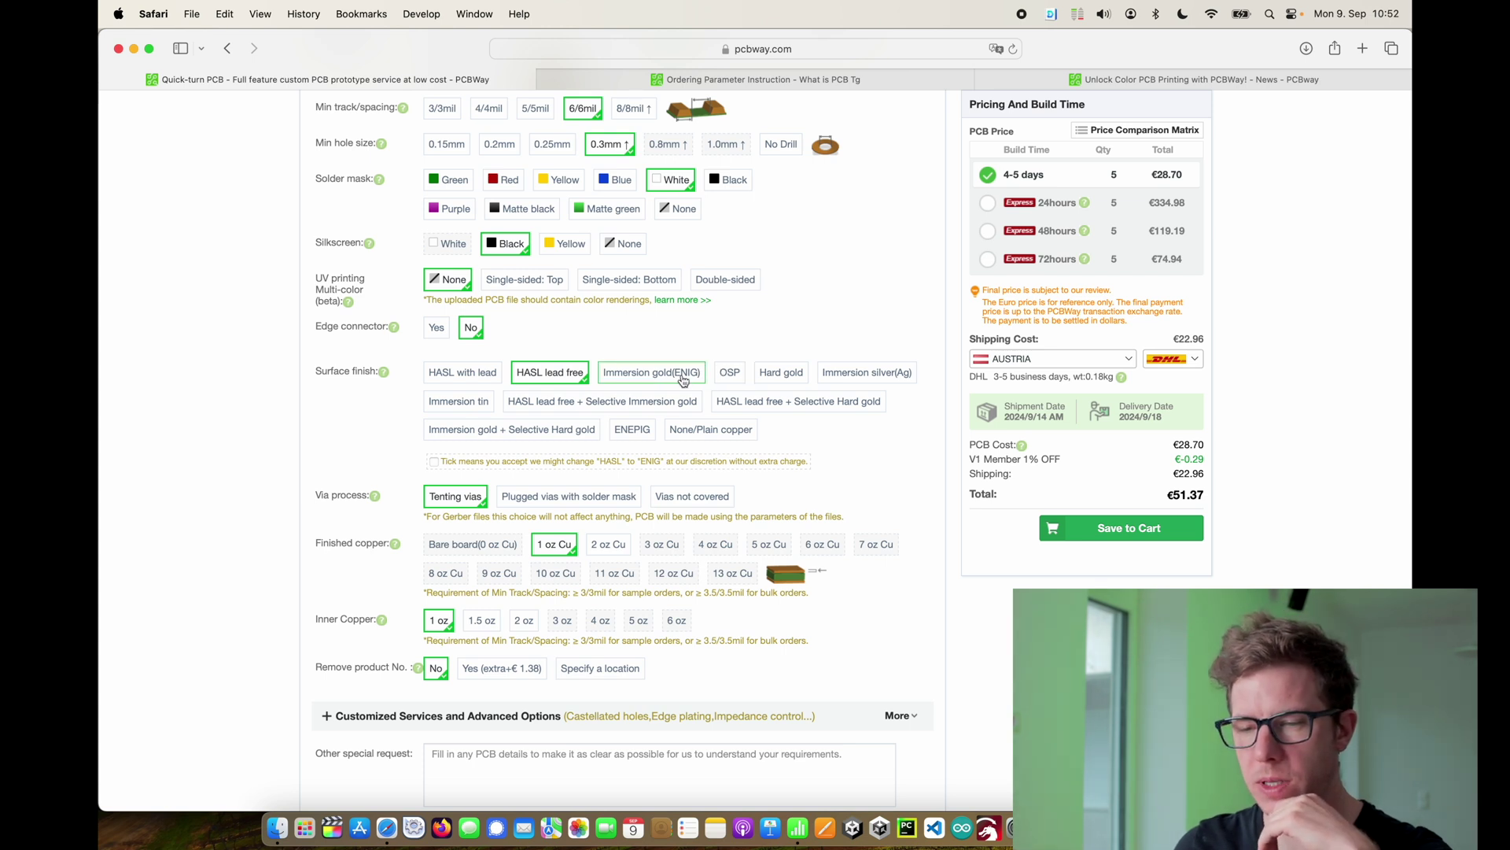
pyautogui.moveTo(395, 332)
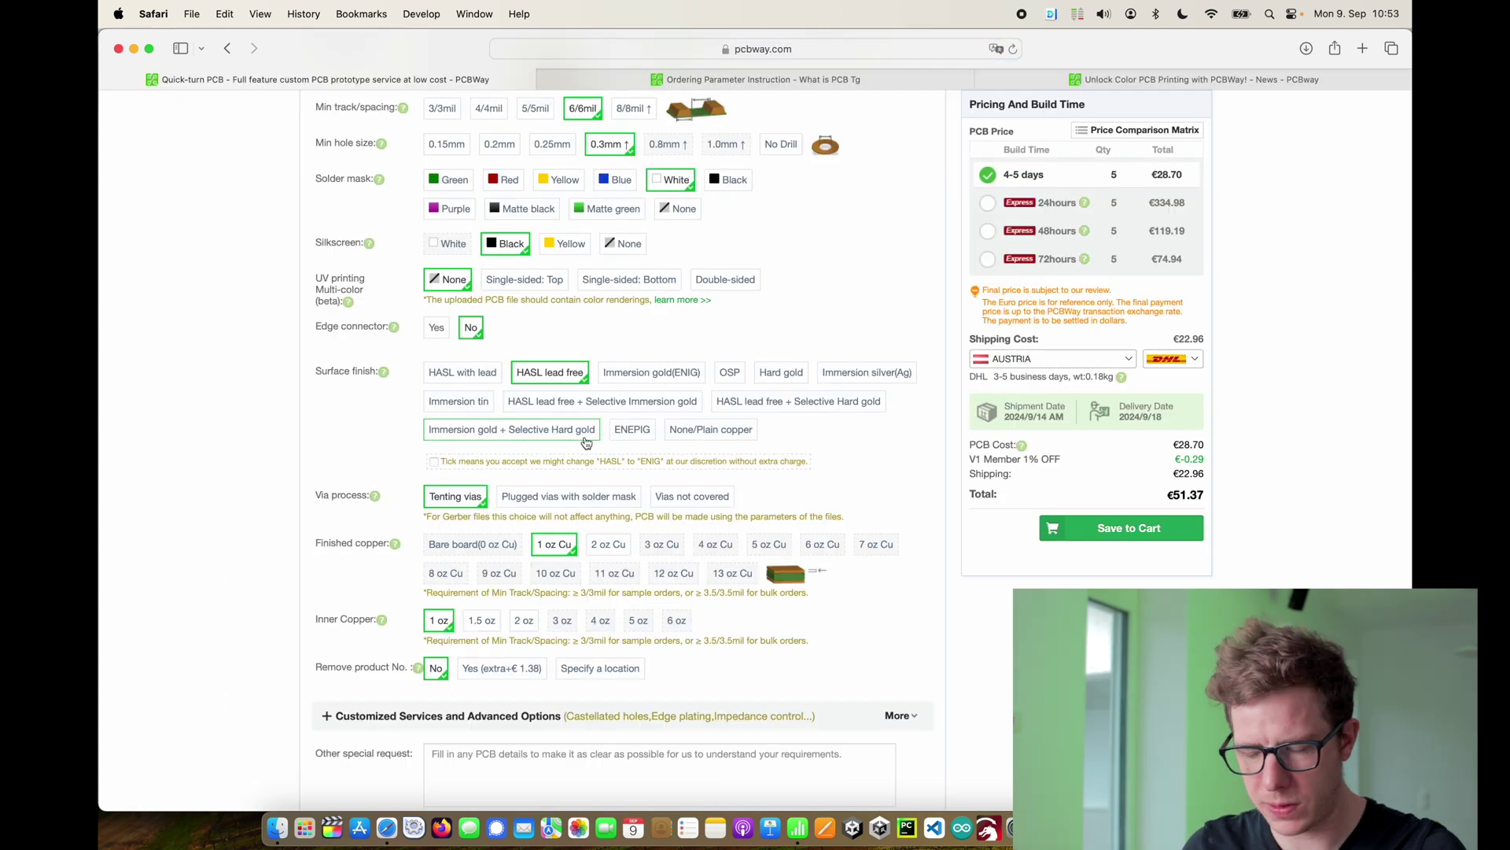
# - Select Tenting vias as the via process and review the help illustrations comparing the via options
pyautogui.scroll(-3, 668, 448)
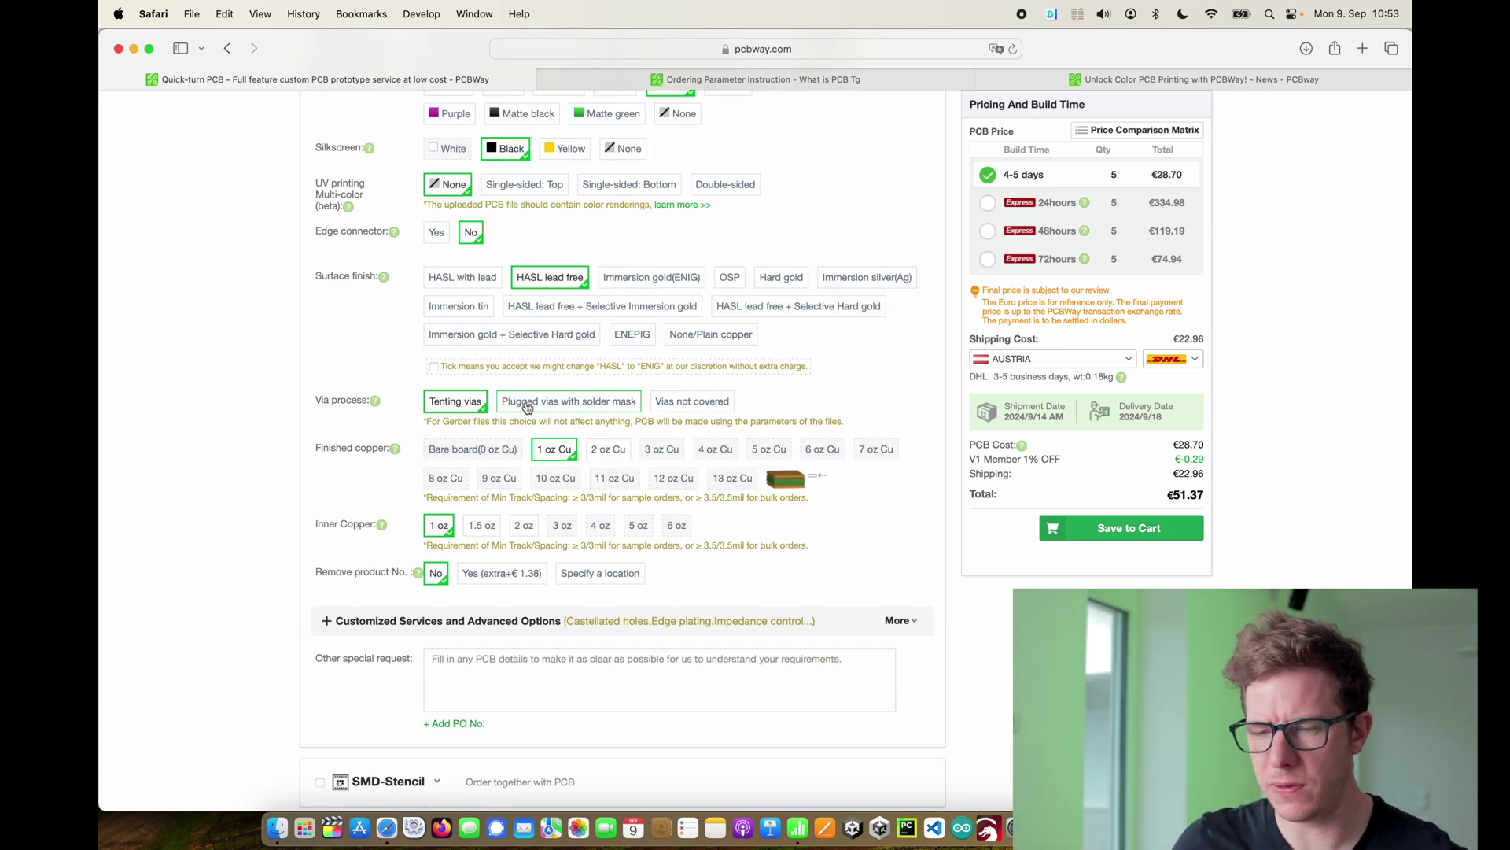
pyautogui.click(469, 406)
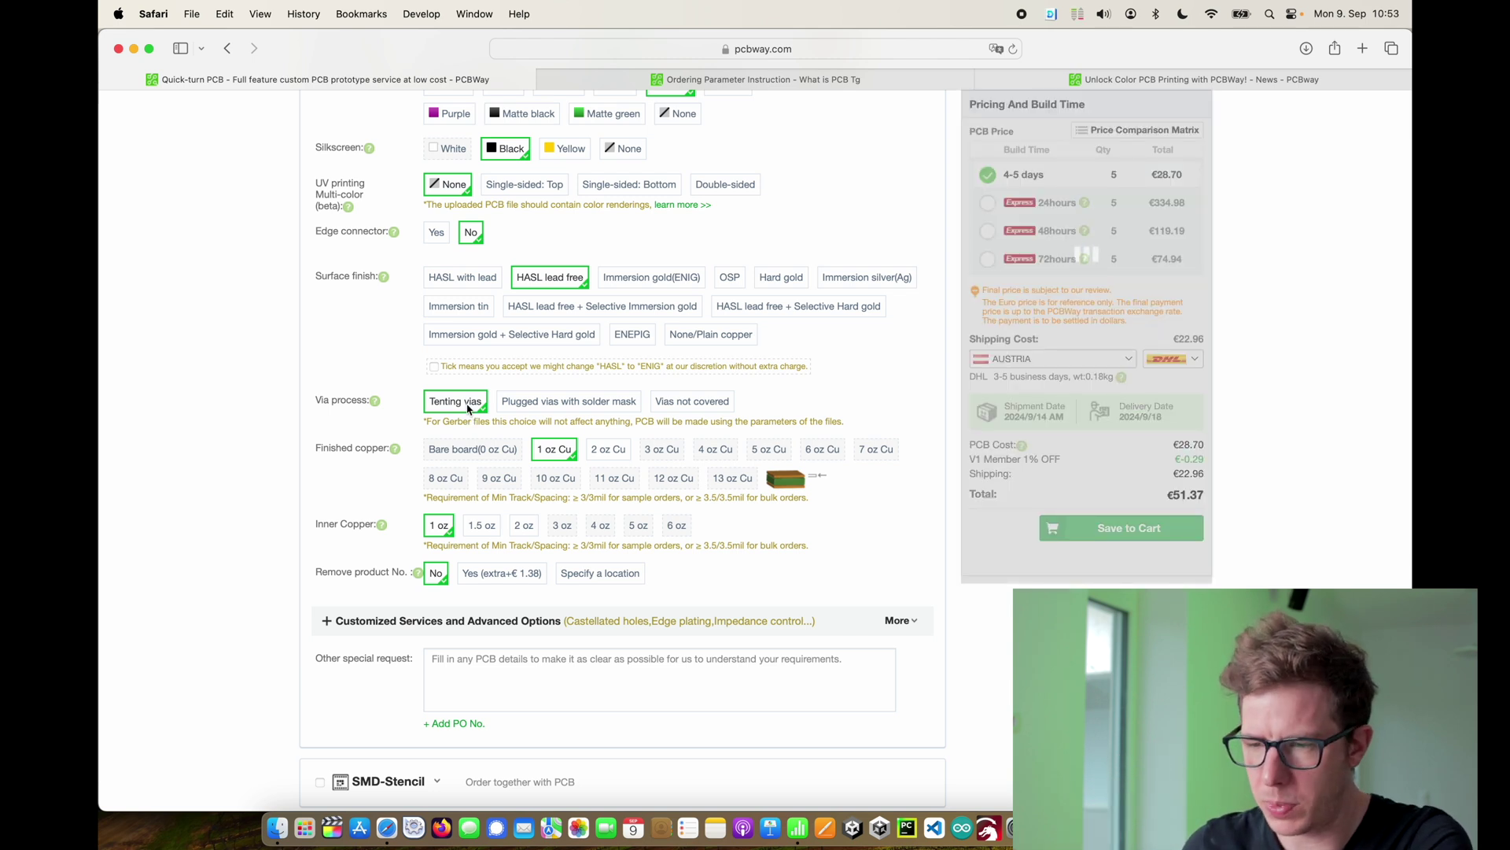
pyautogui.scroll(-2, 456, 433)
pyautogui.scroll(-2, 443, 465)
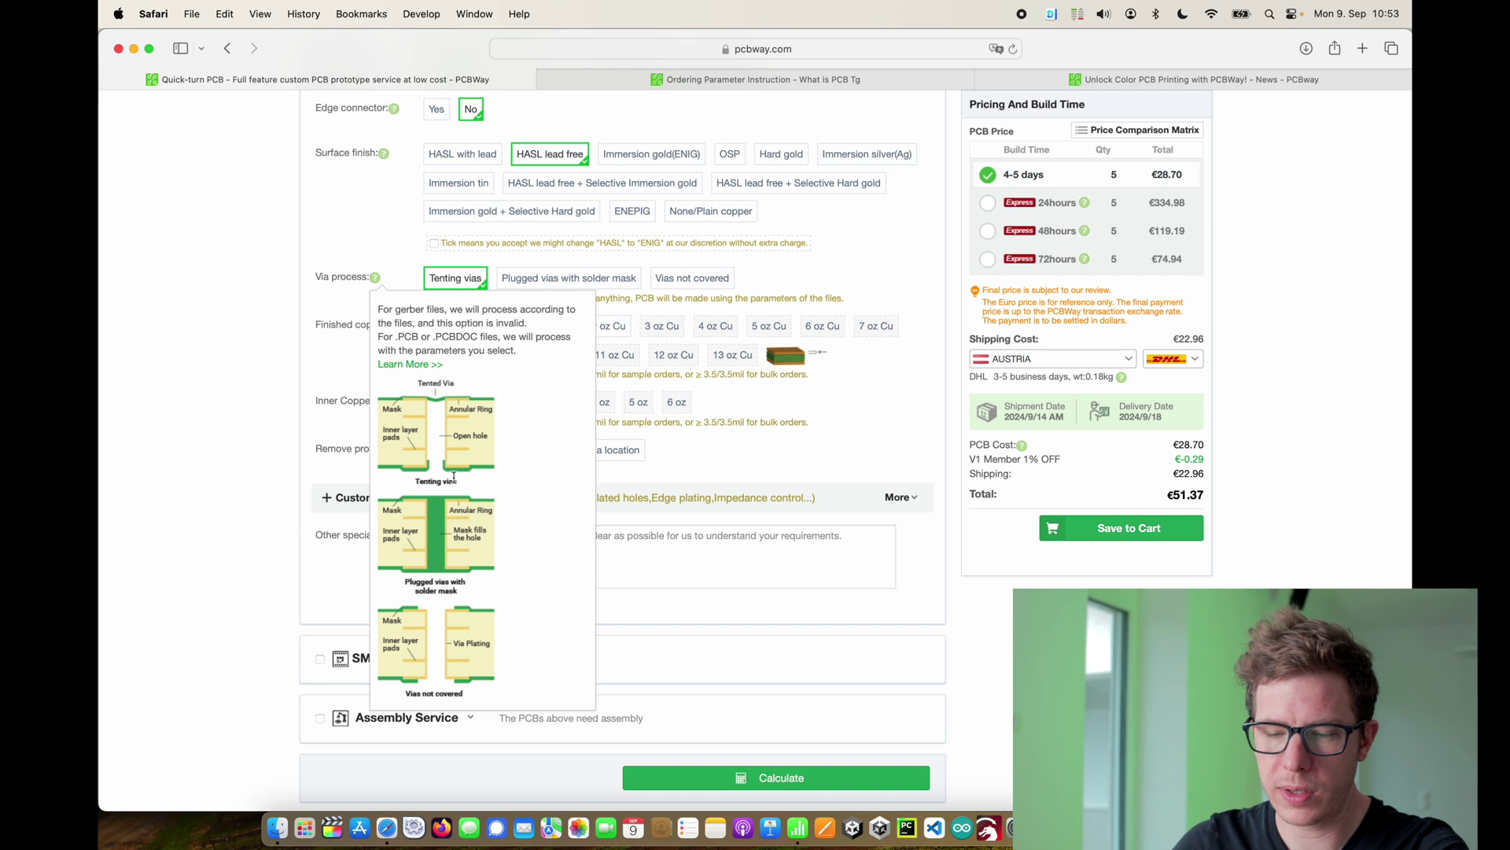
pyautogui.scroll(-1, 439, 535)
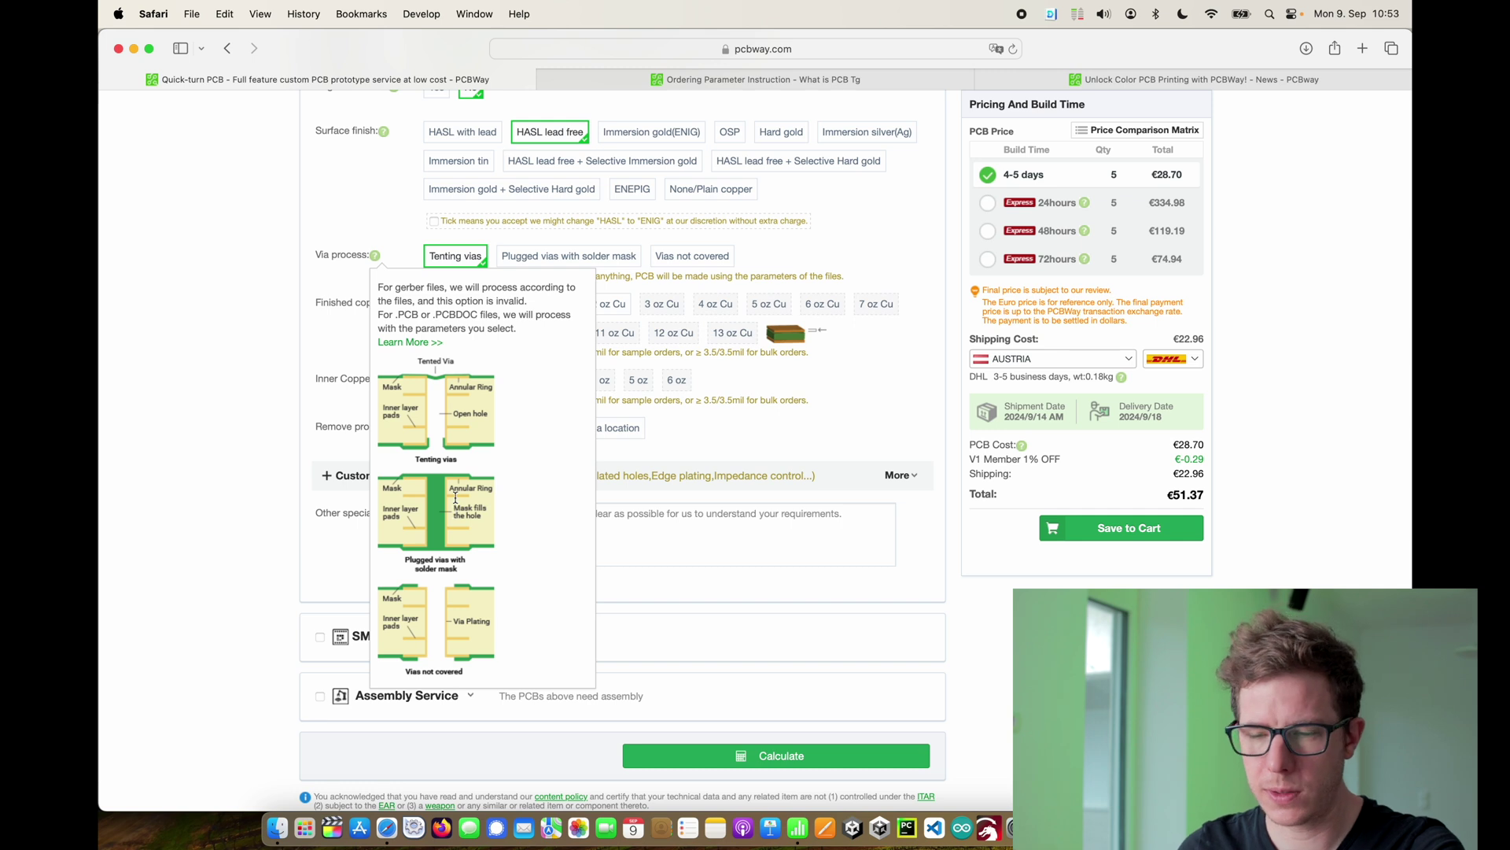
pyautogui.scroll(-2, 472, 571)
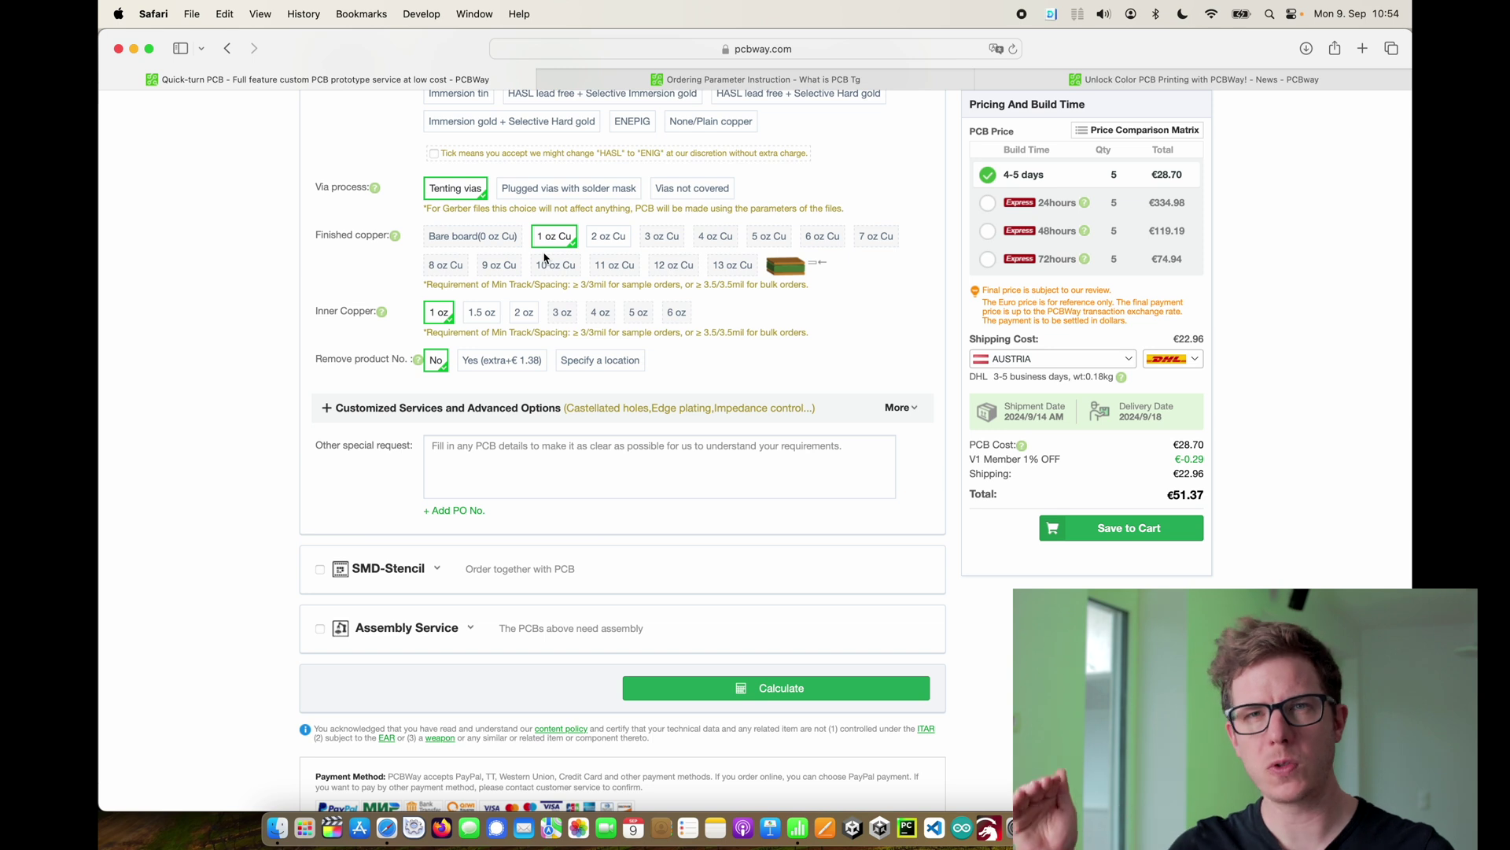
# - Read the finished and inner copper help, try 2 oz Cu finished copper to compare the price, and return to 1 oz Cu
pyautogui.scroll(1, 544, 258)
pyautogui.moveTo(396, 312)
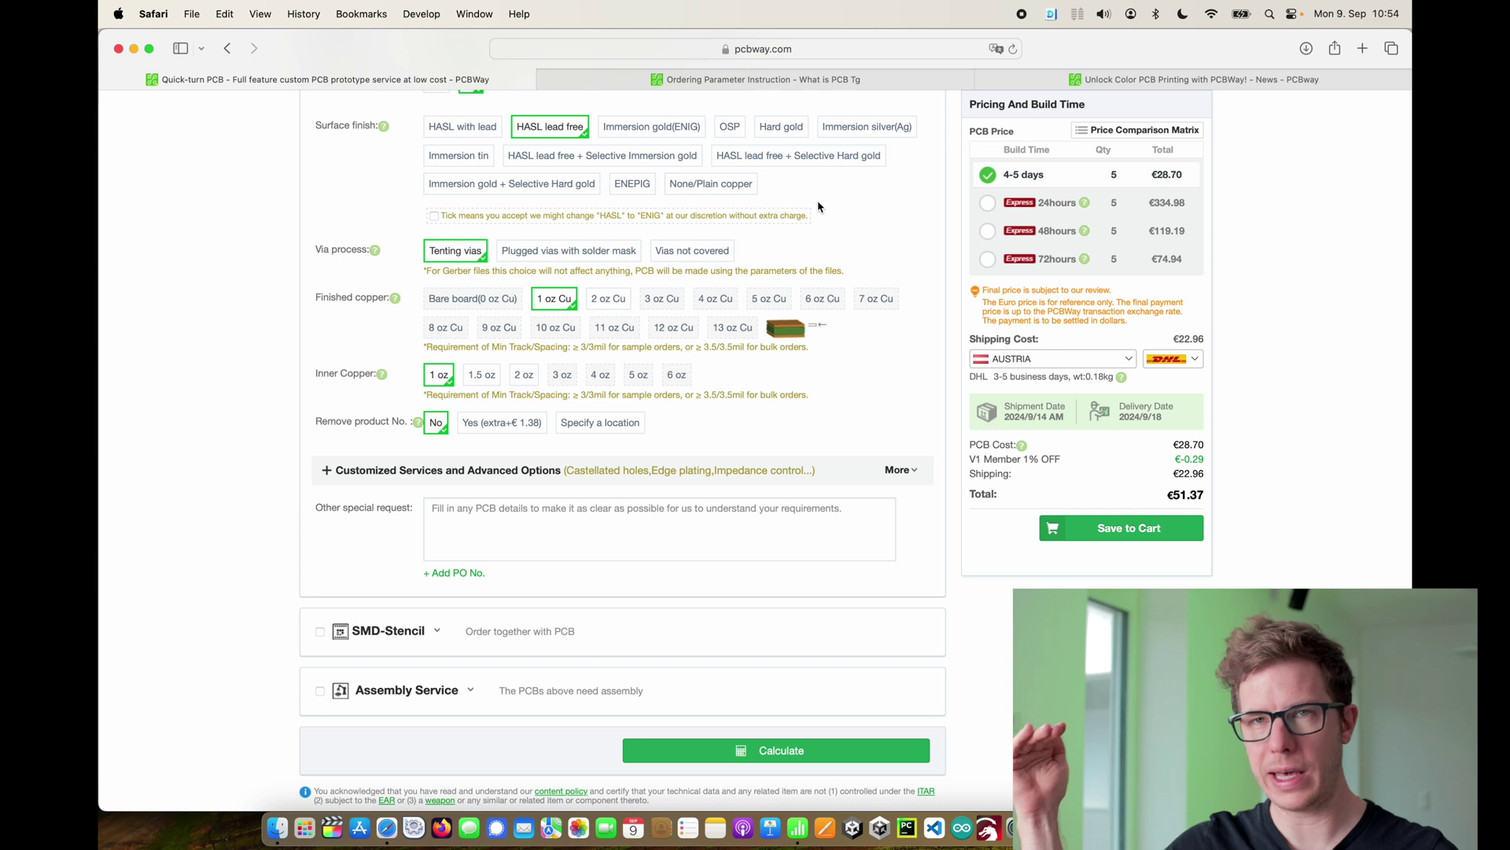
pyautogui.moveTo(478, 523)
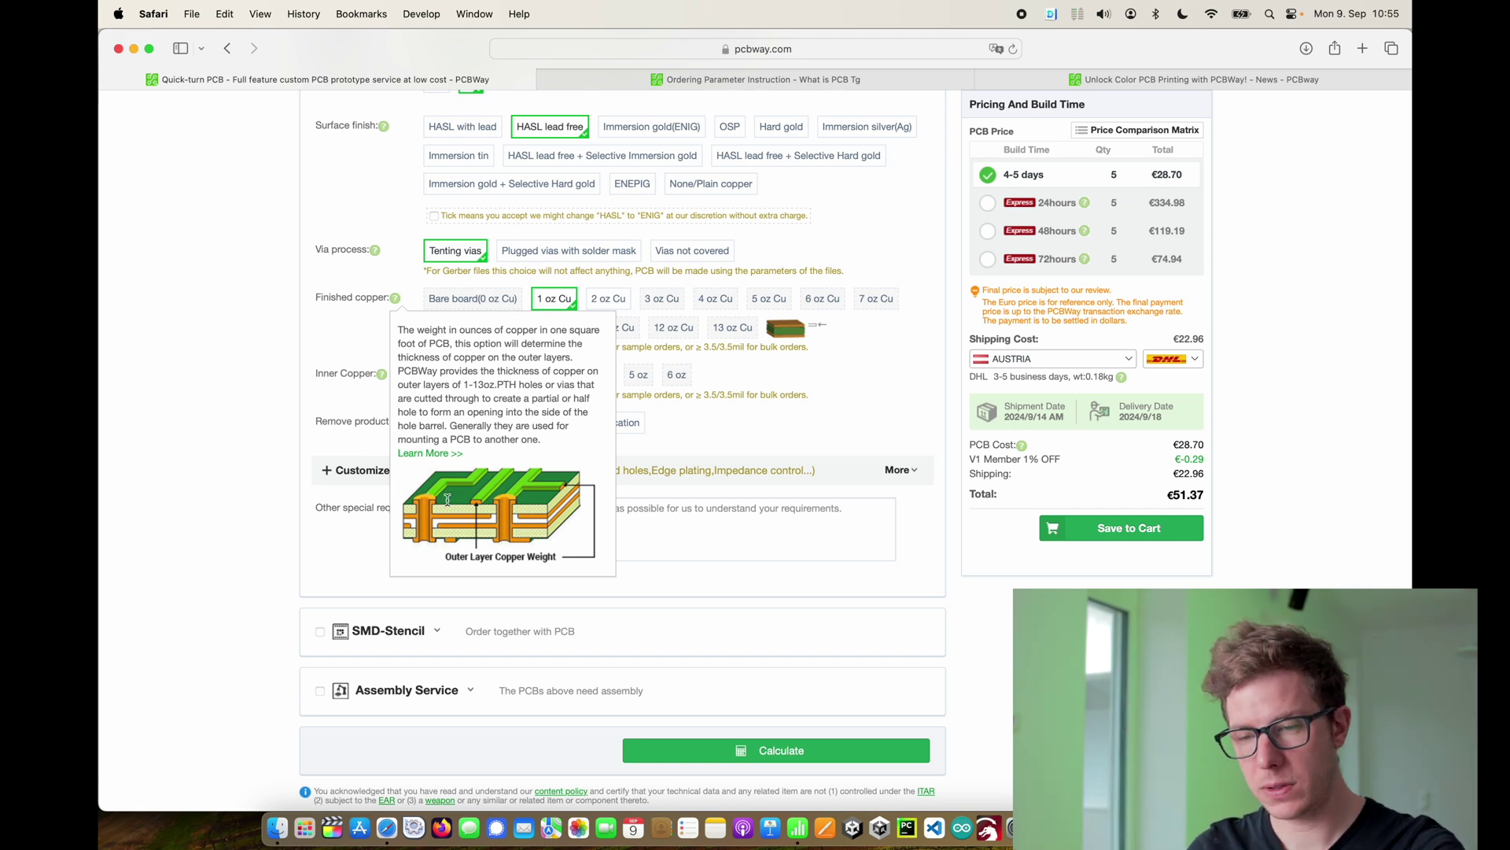
pyautogui.moveTo(389, 378)
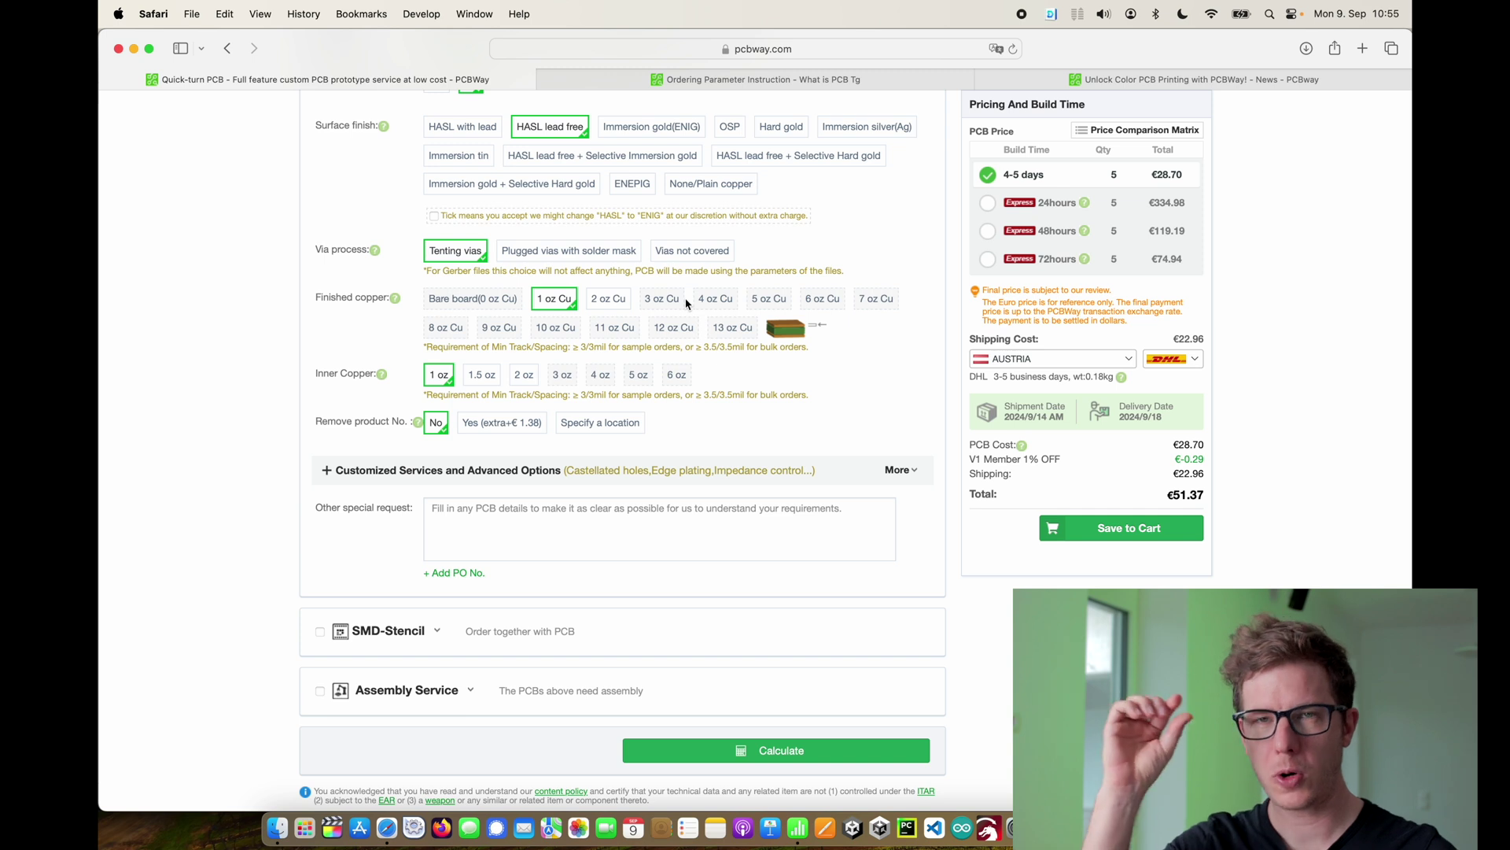
pyautogui.click(621, 300)
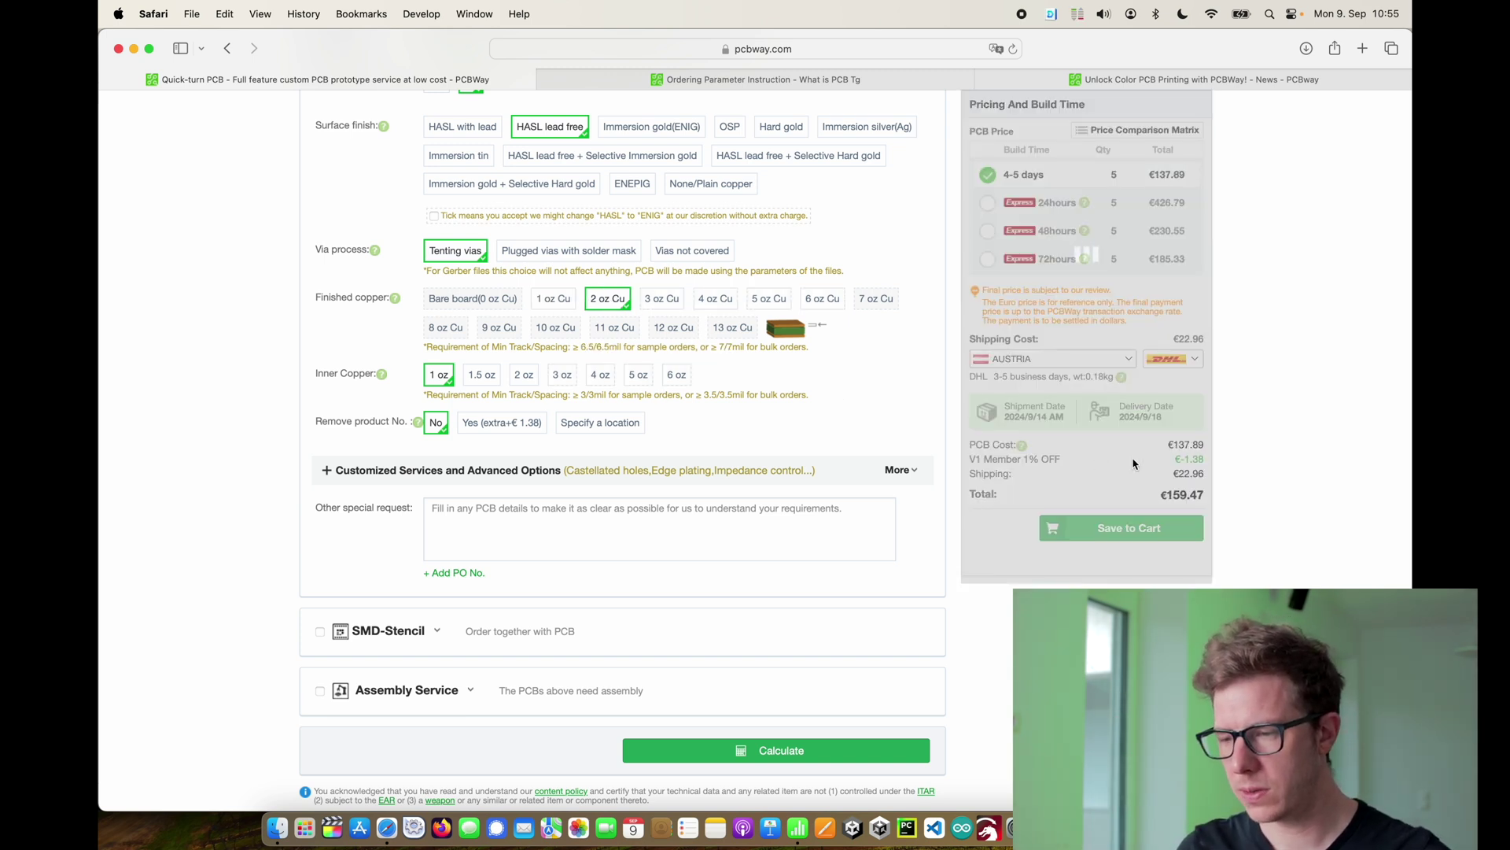
pyautogui.click(553, 299)
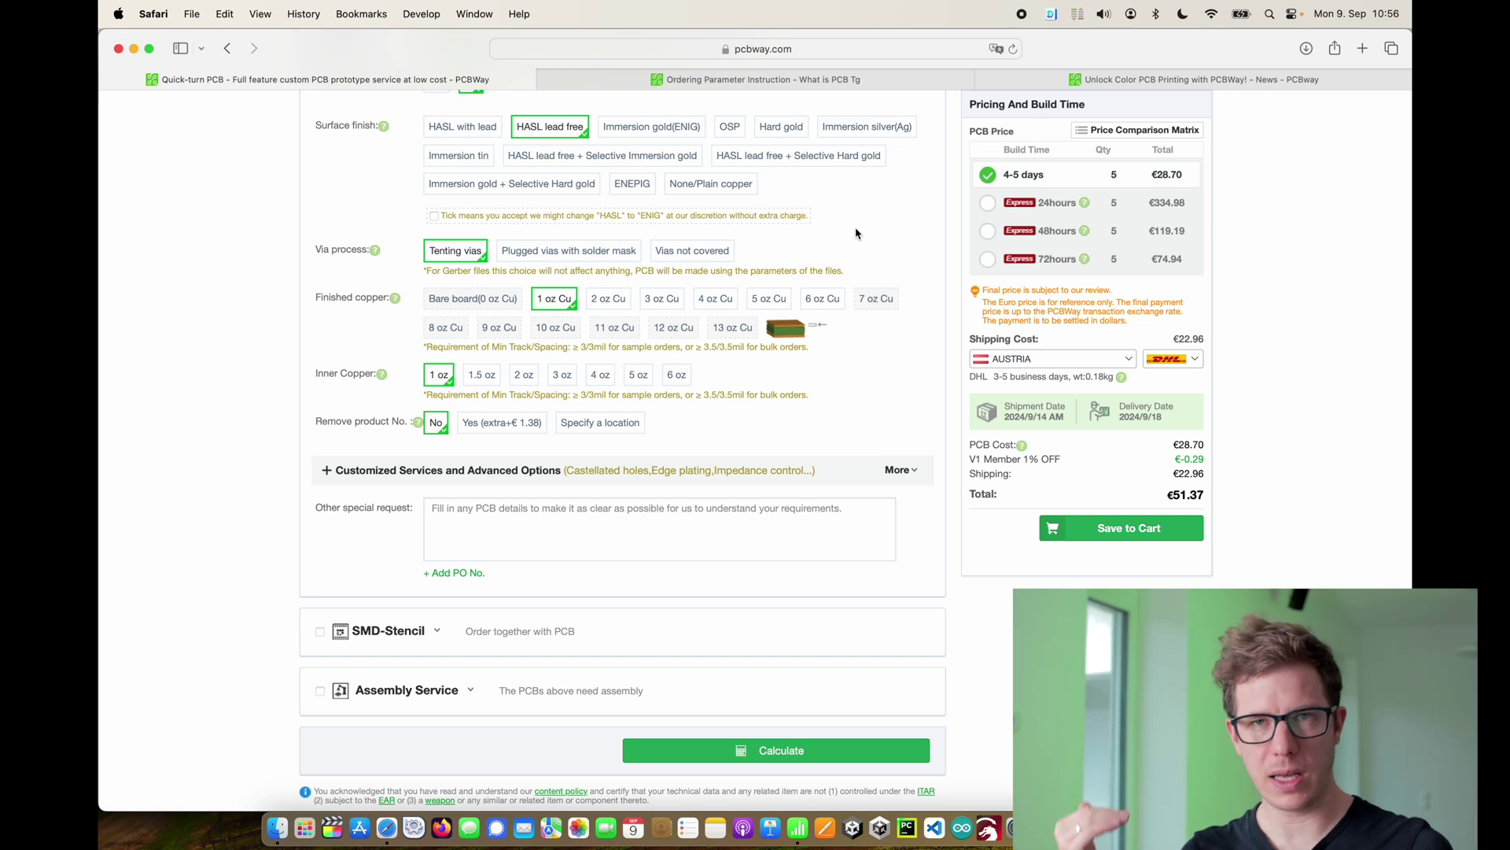
# - Read the help on removing the product number or placing it at a specified location
pyautogui.moveTo(418, 424)
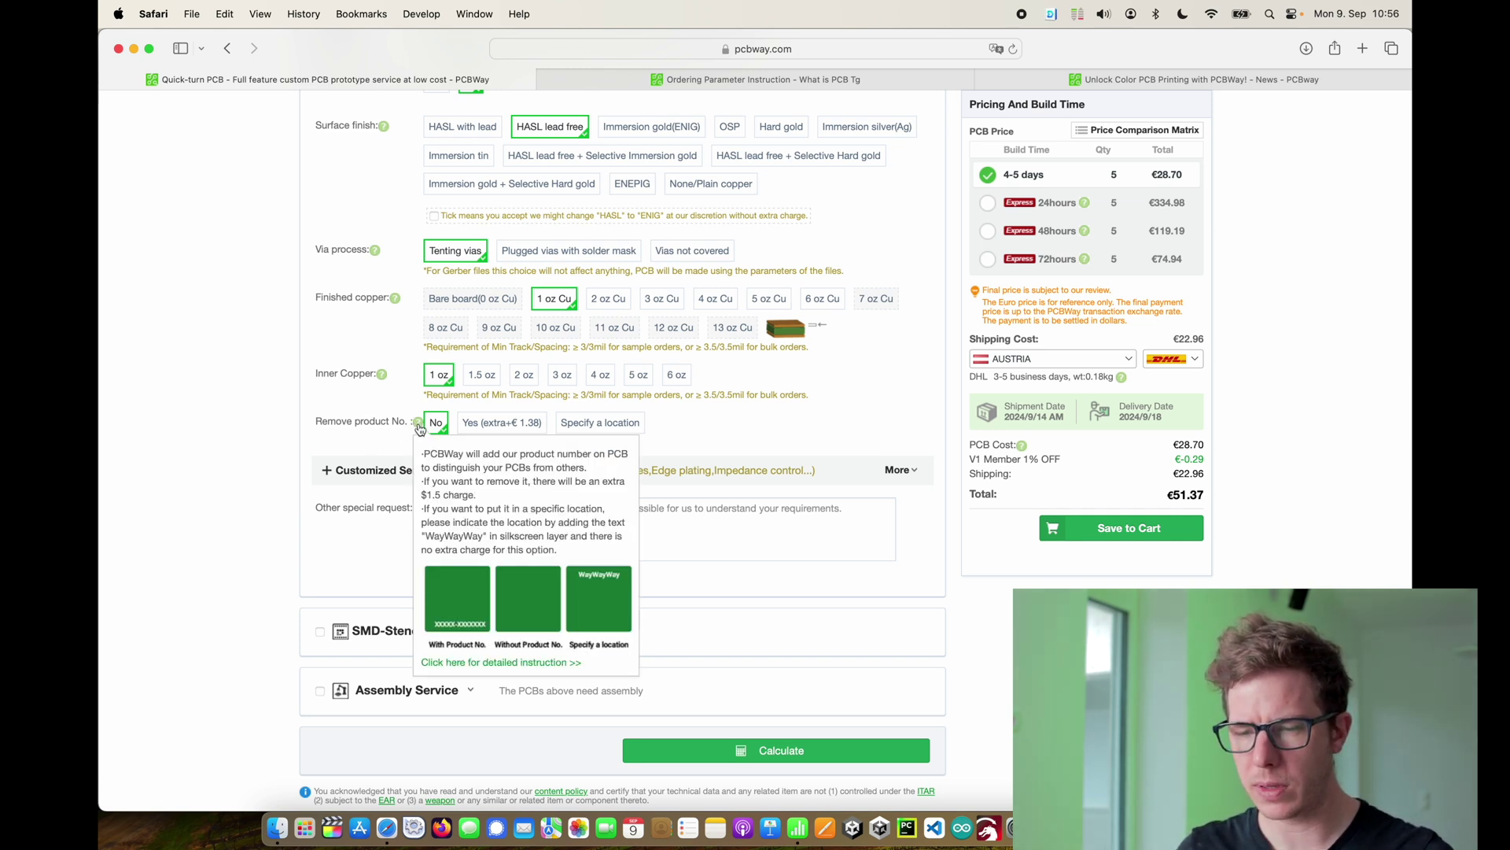
pyautogui.scroll(-2, 574, 471)
pyautogui.scroll(2, 494, 432)
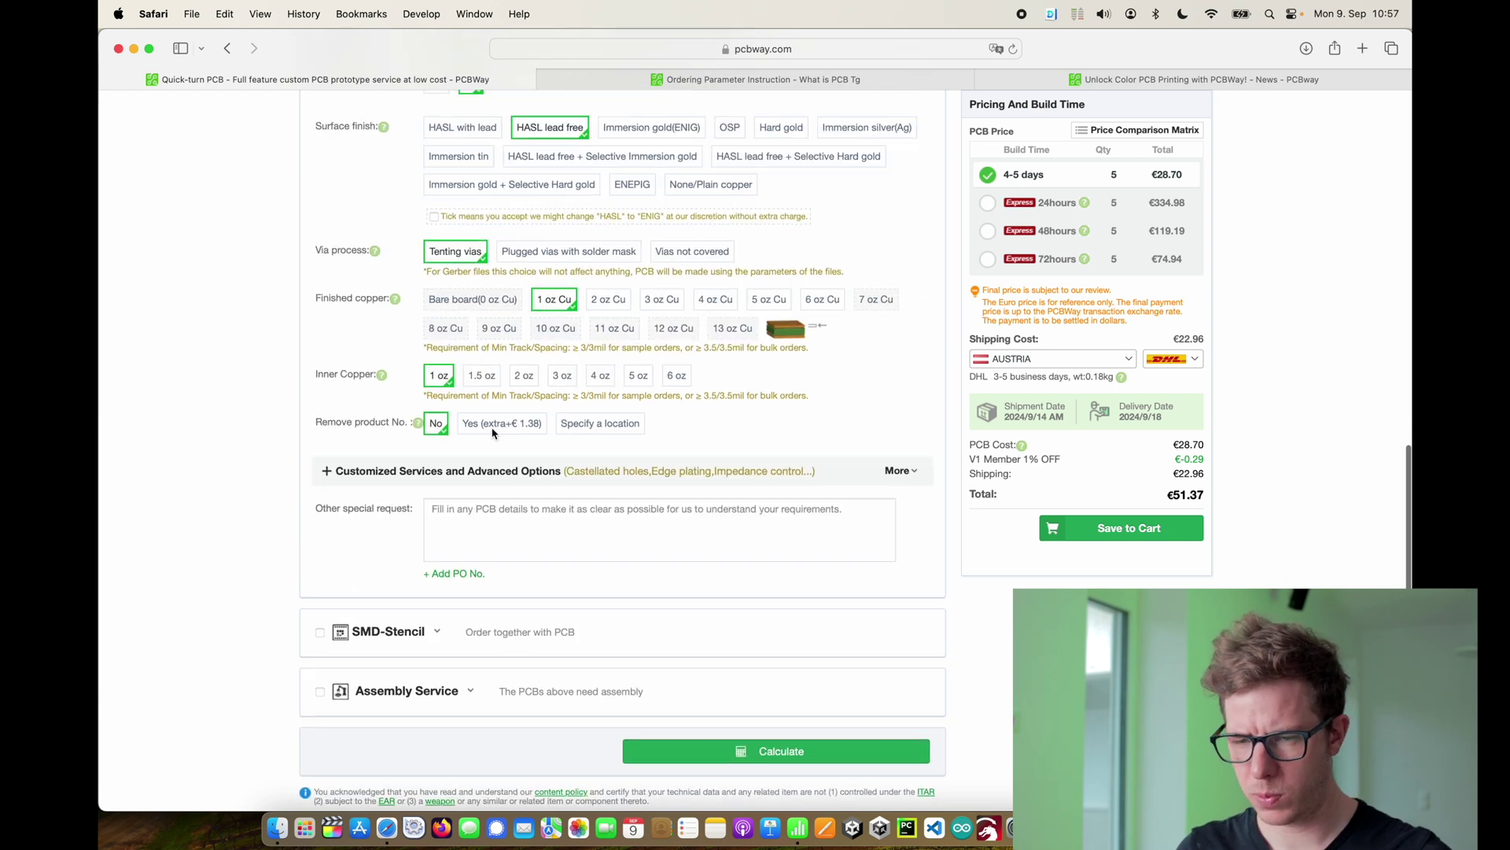
# - Add an SMD-Stencil to the PCB order and review its type, size, side, and thickness options
pyautogui.scroll(-3, 611, 465)
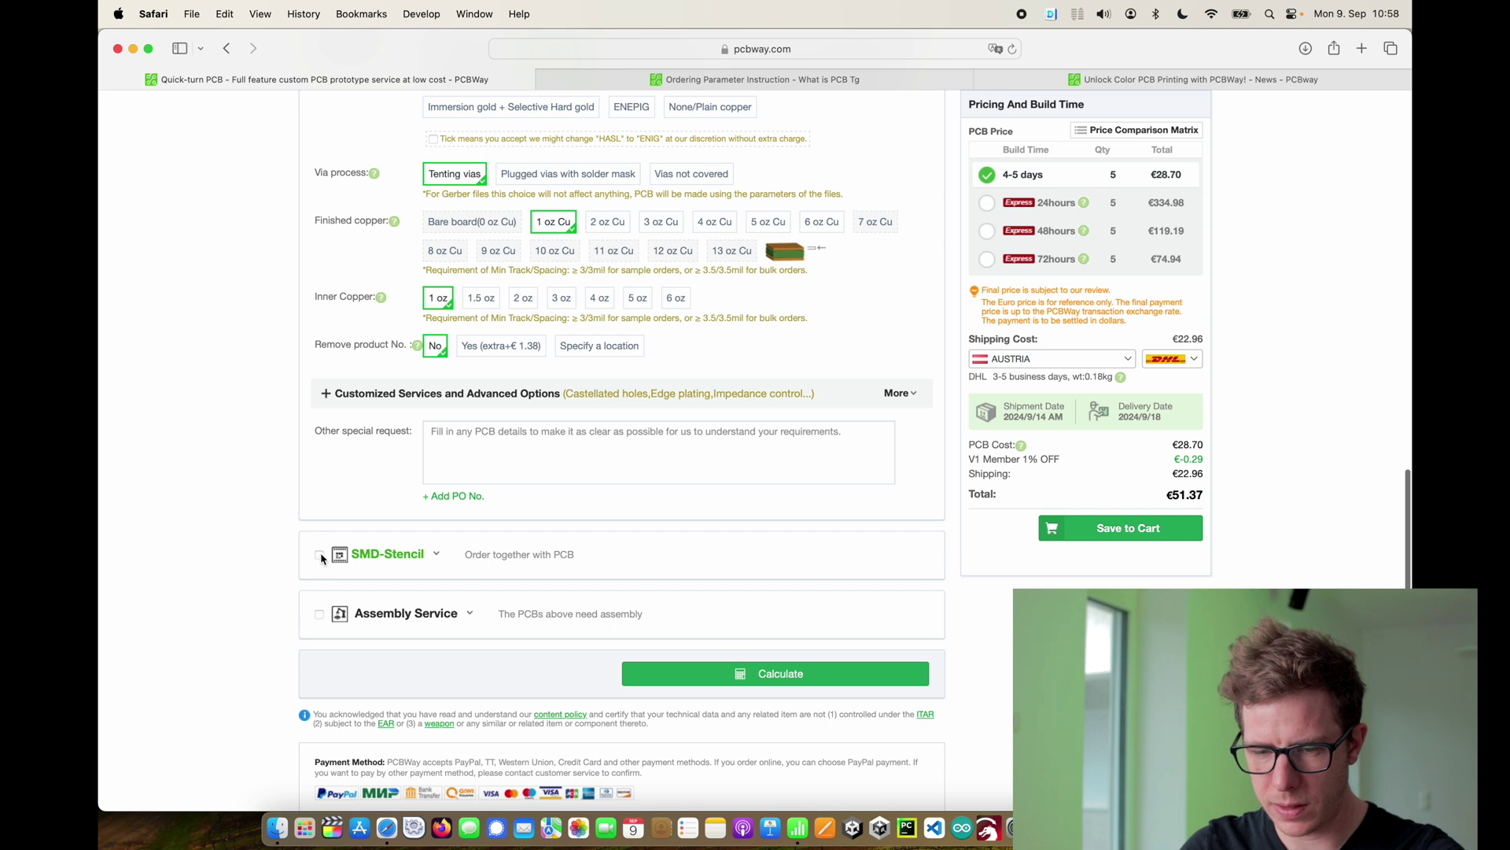
pyautogui.click(319, 557)
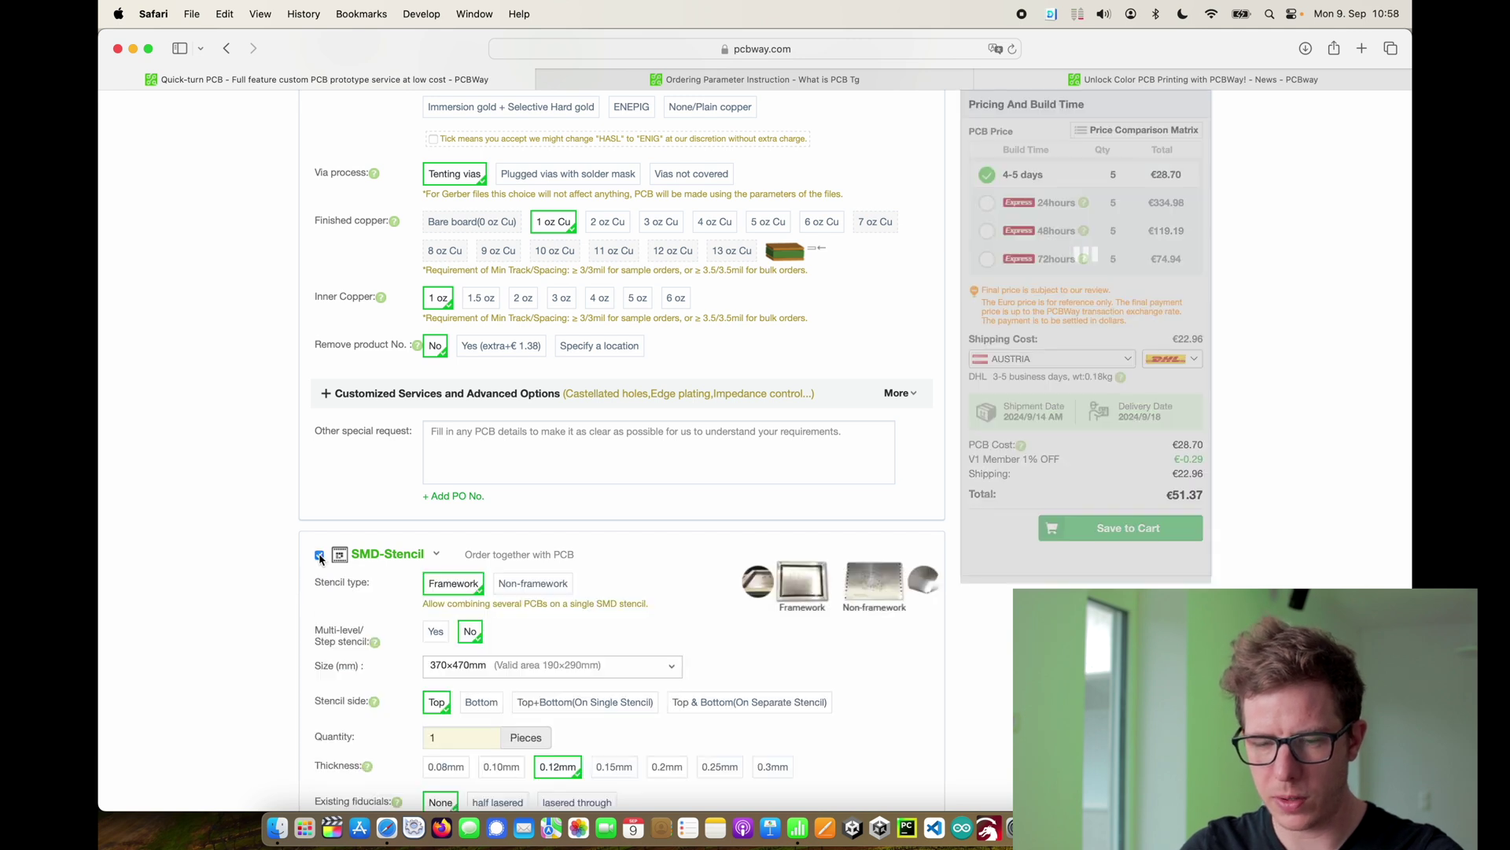
pyautogui.scroll(-4, 385, 539)
pyautogui.scroll(-2, 403, 540)
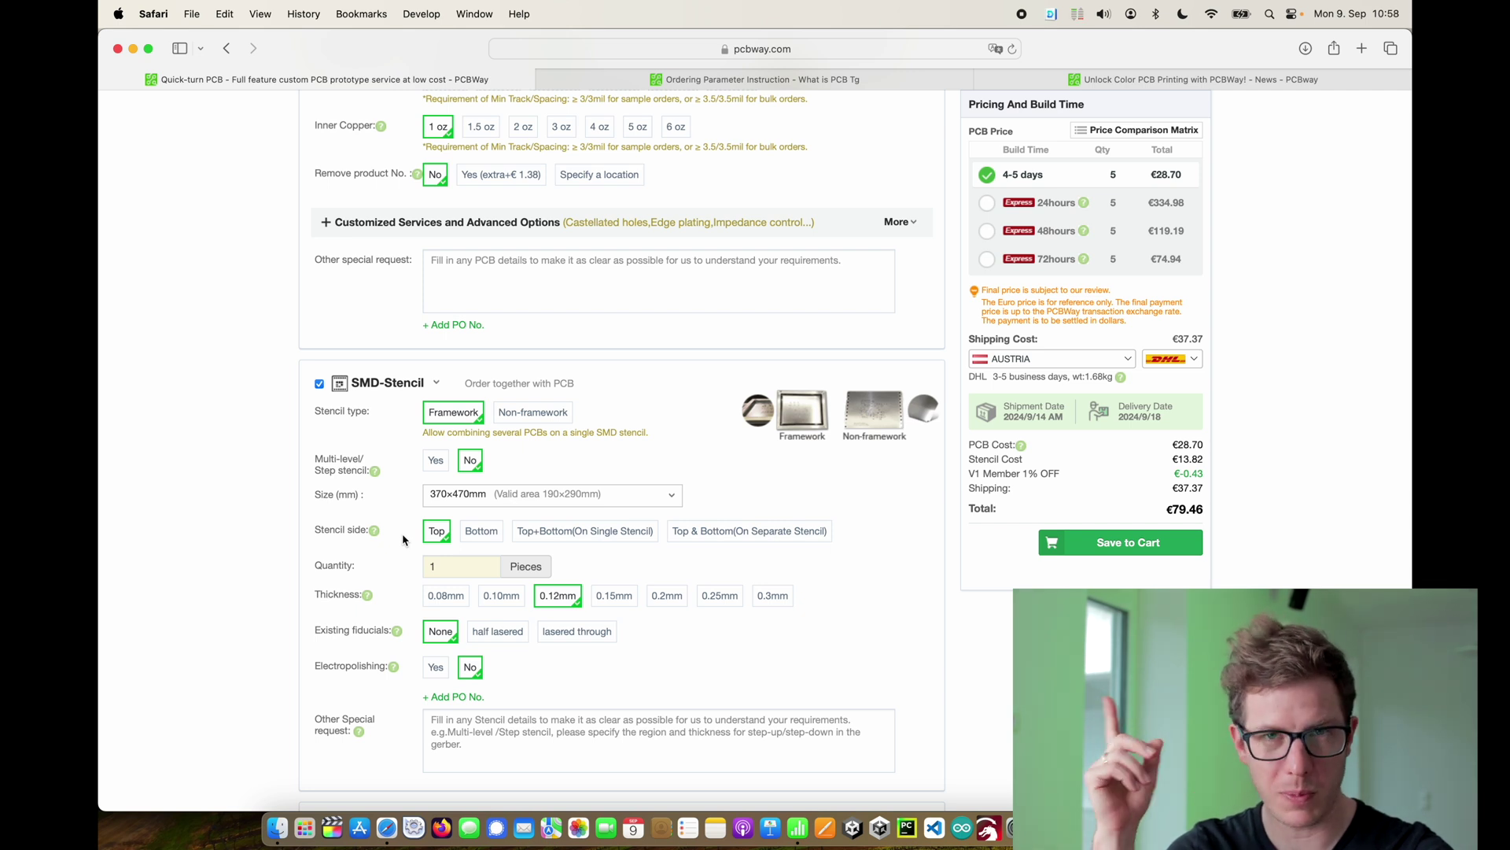
pyautogui.scroll(-1, 403, 540)
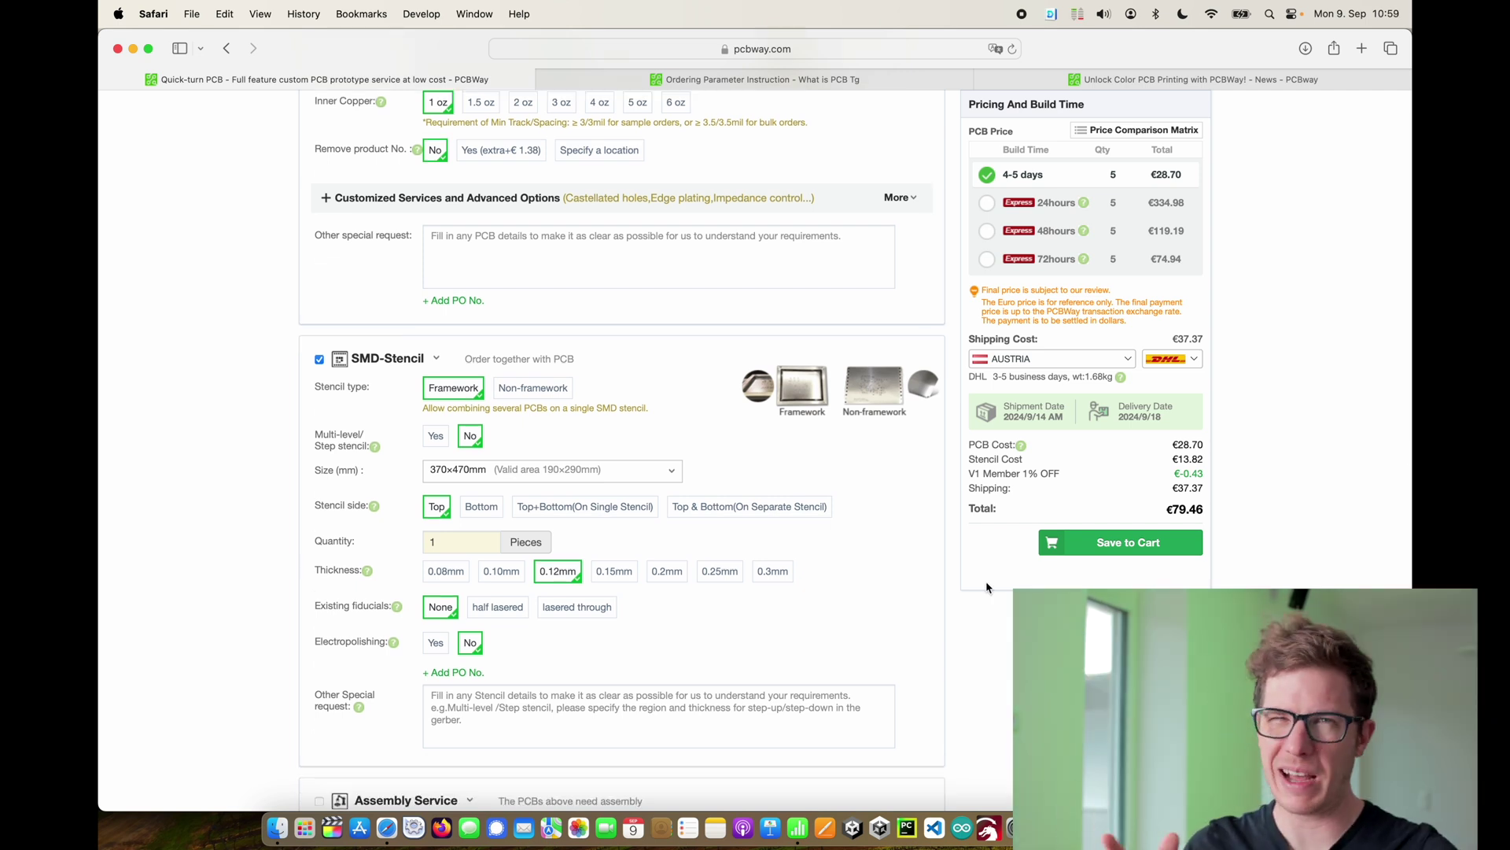